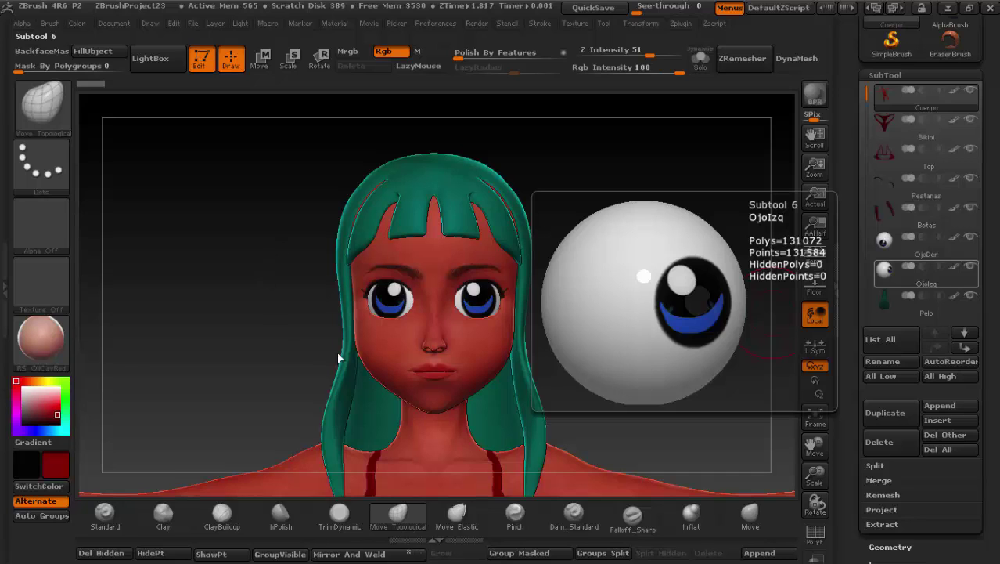
Step: Select the body subtool and orbit around the head to inspect it from several angles
click(878, 94)
drag(317, 283, 381, 291)
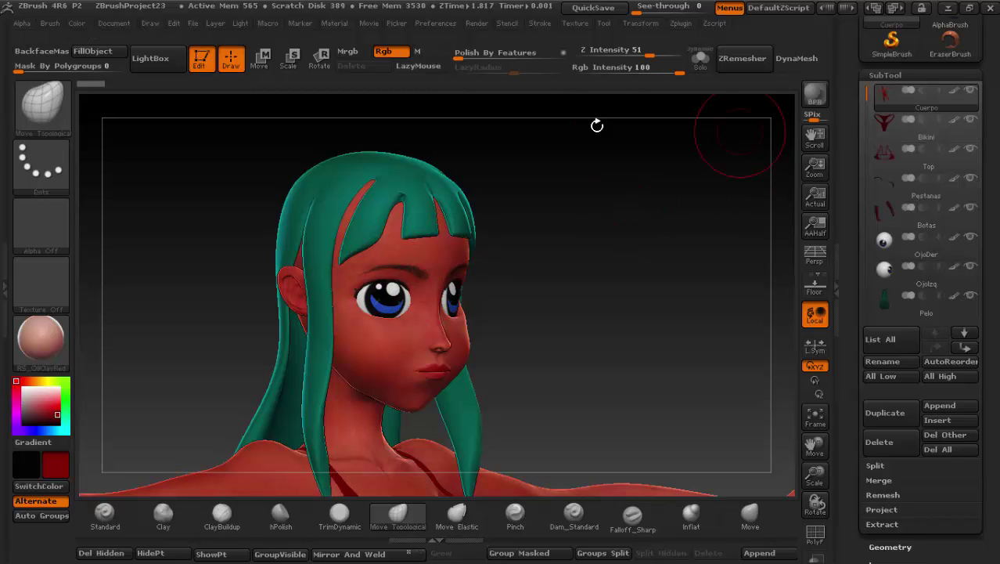
drag(488, 279, 425, 278)
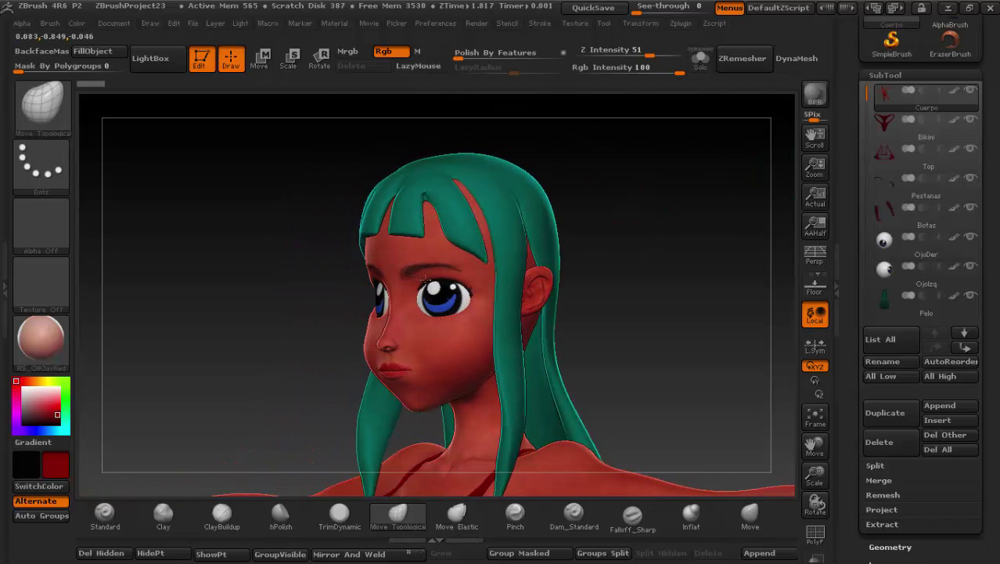
mouse_move(485, 231)
mouse_down()
mouse_move(487, 291)
mouse_move(427, 332)
mouse_move(420, 270)
mouse_up()
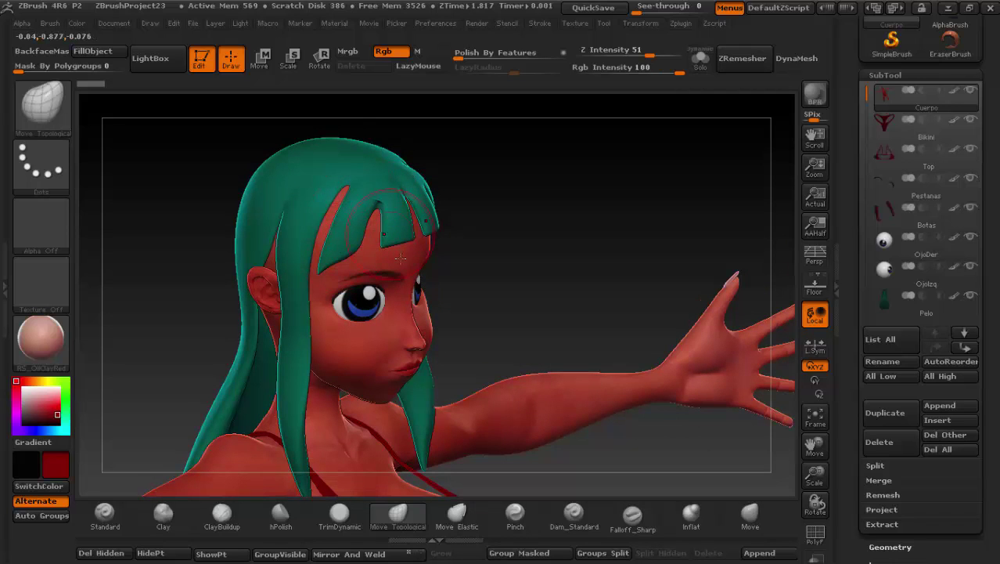
mouse_move(339, 222)
mouse_down()
mouse_move(498, 286)
mouse_move(505, 234)
mouse_move(371, 205)
mouse_up()
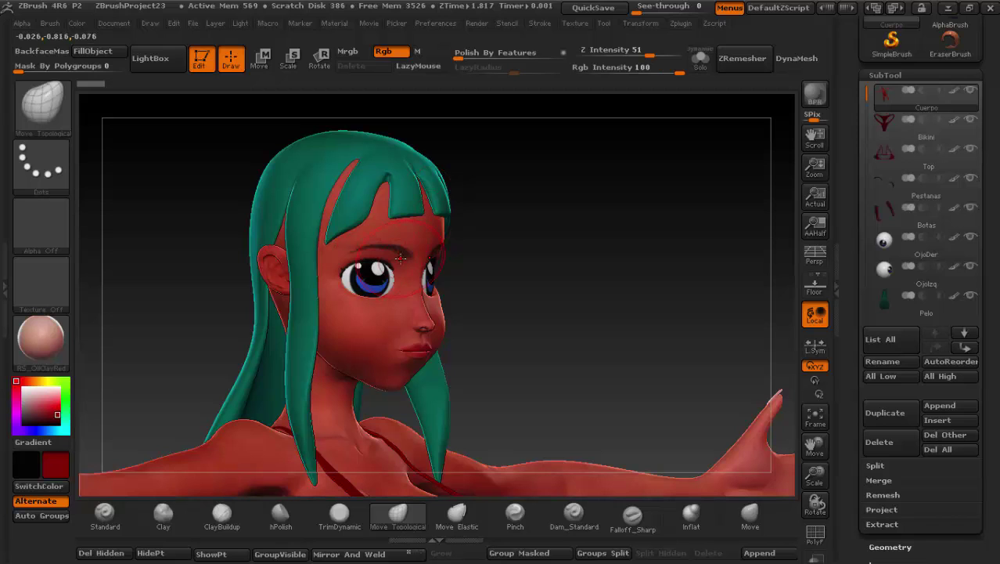
shift+drag(468, 263, 456, 277)
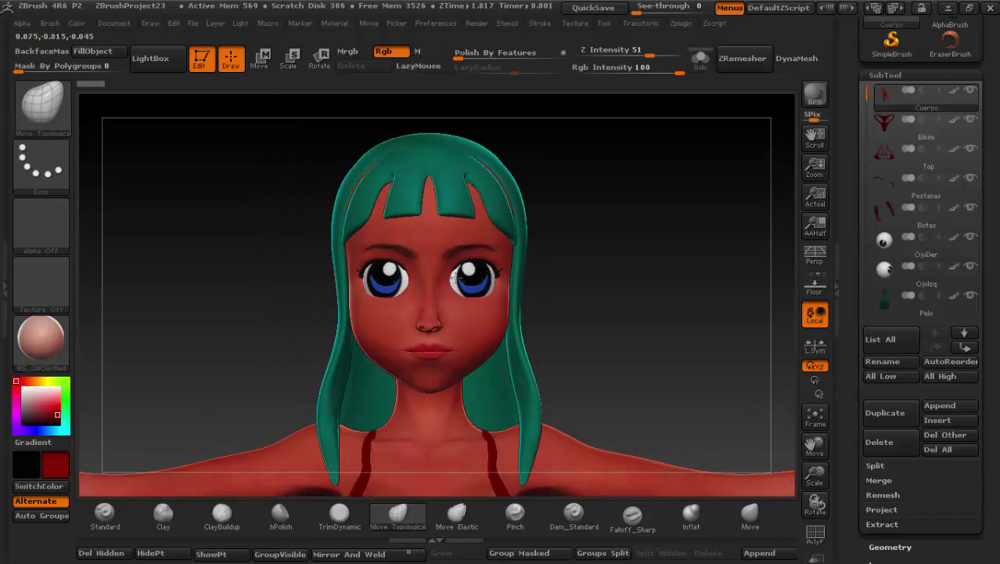
mouse_move(534, 310)
mouse_down()
mouse_move(548, 315)
mouse_move(477, 231)
mouse_up()
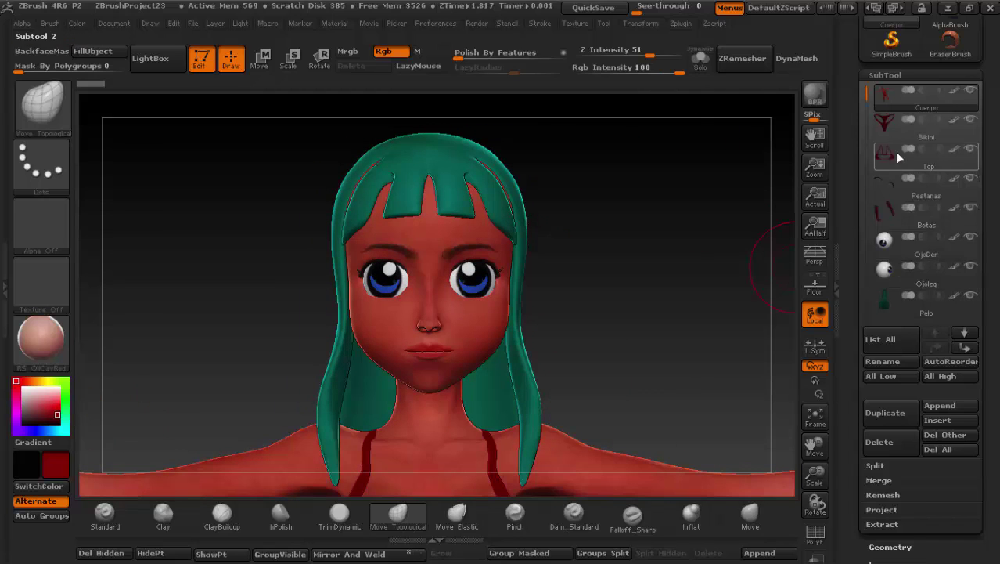
Step: Delete the Pelo hair subtool, confirming the warning, and reframe on the chest and arms
drag(868, 94, 863, 127)
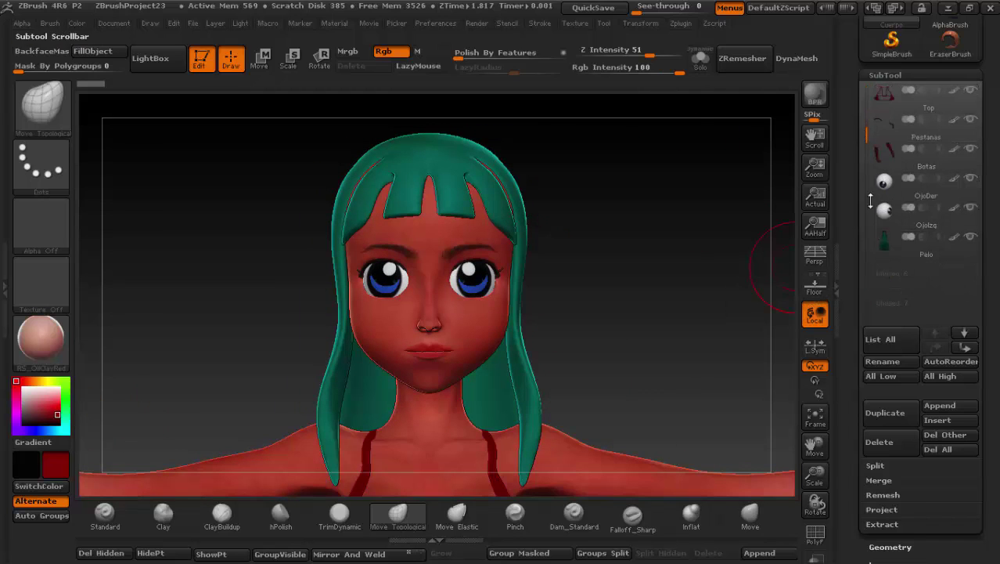
click(888, 243)
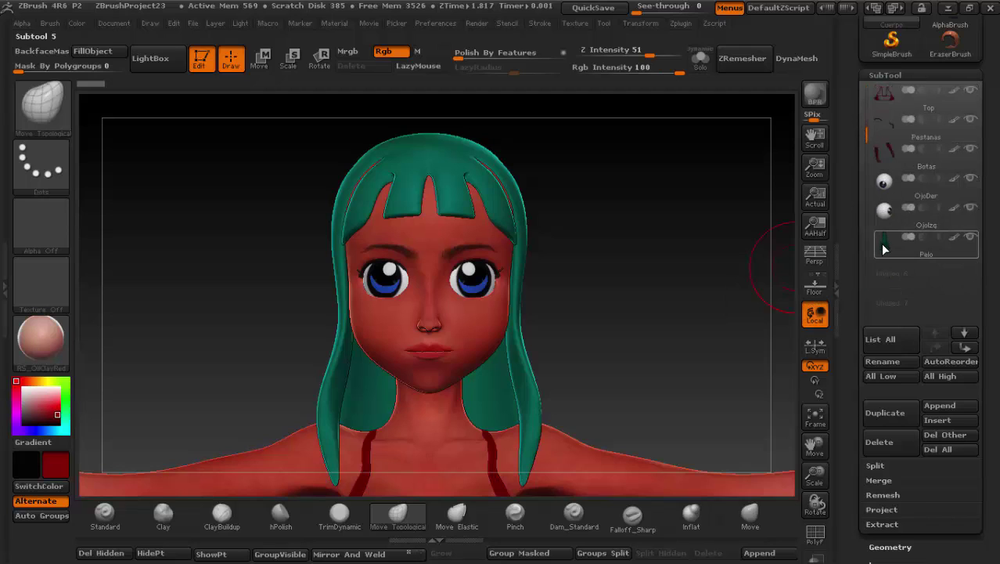
click(893, 443)
click(726, 474)
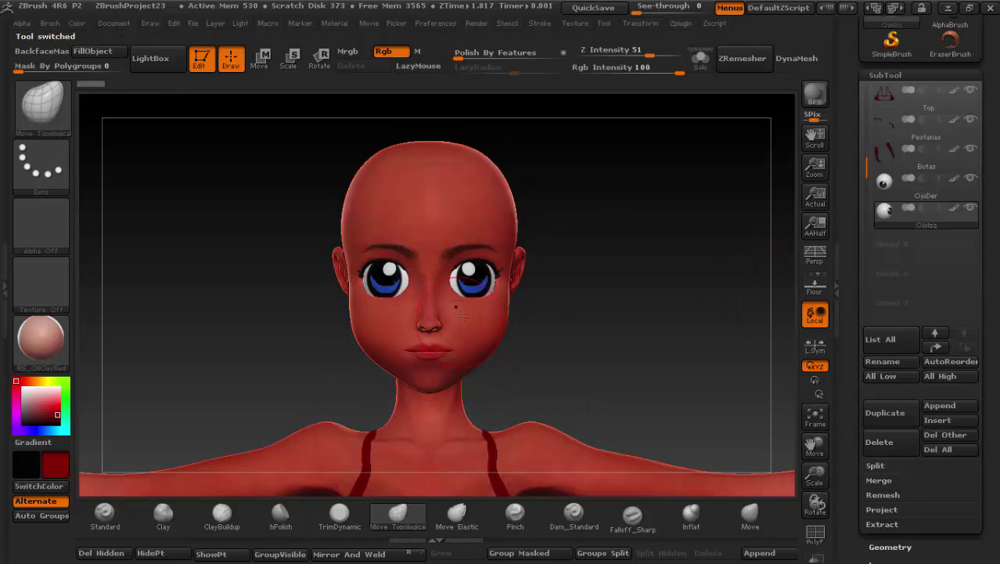
mouse_move(488, 291)
mouse_down()
mouse_move(318, 204)
mouse_move(339, 216)
mouse_up()
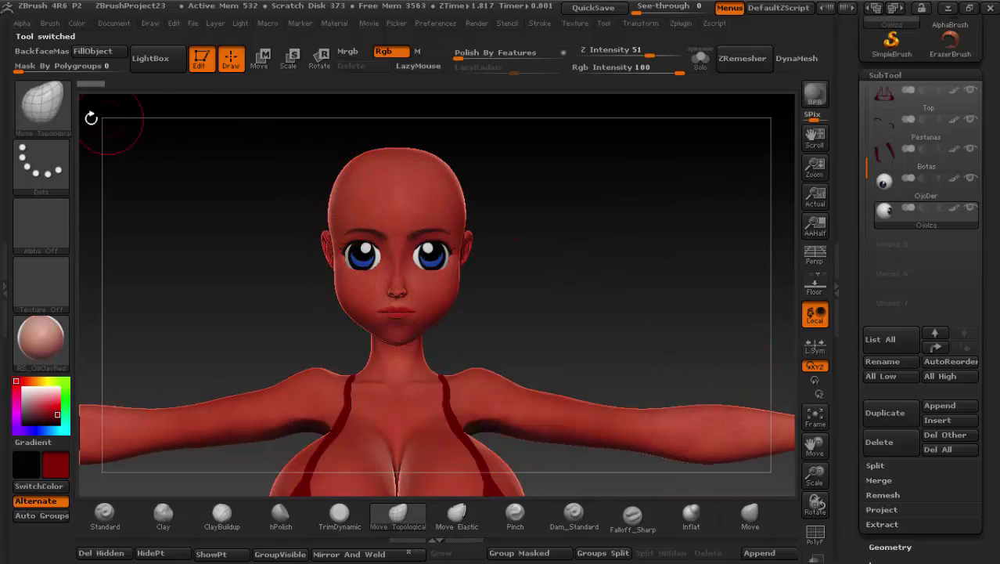
Step: With the Standard brush active, append a Sphere3D subtool and zoom out to see it
click(105, 513)
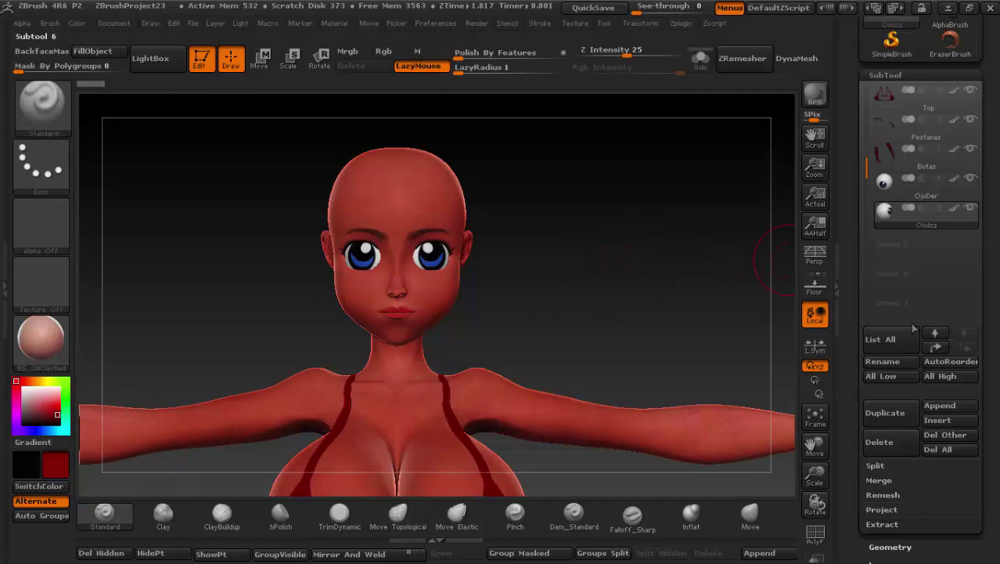
click(946, 409)
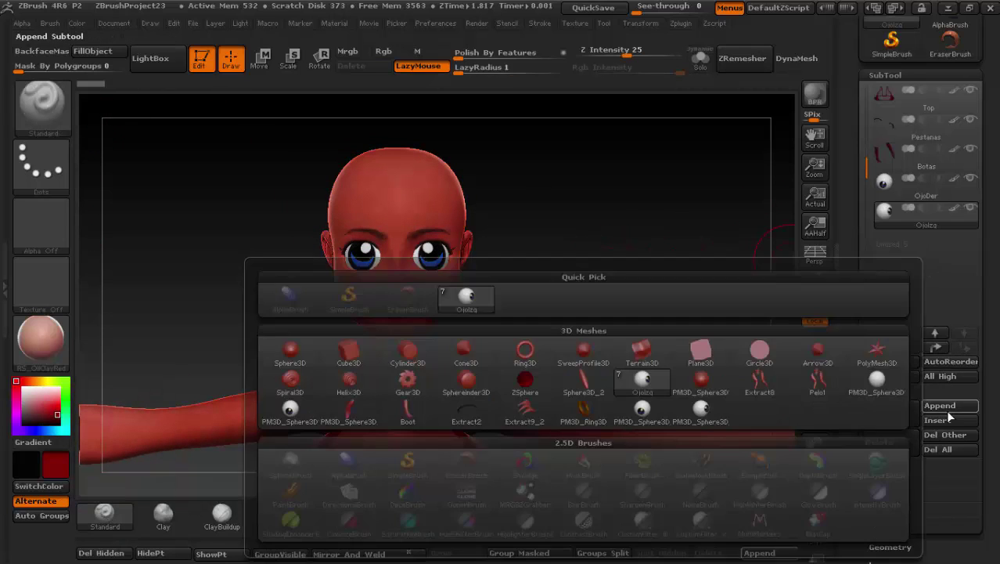
click(291, 352)
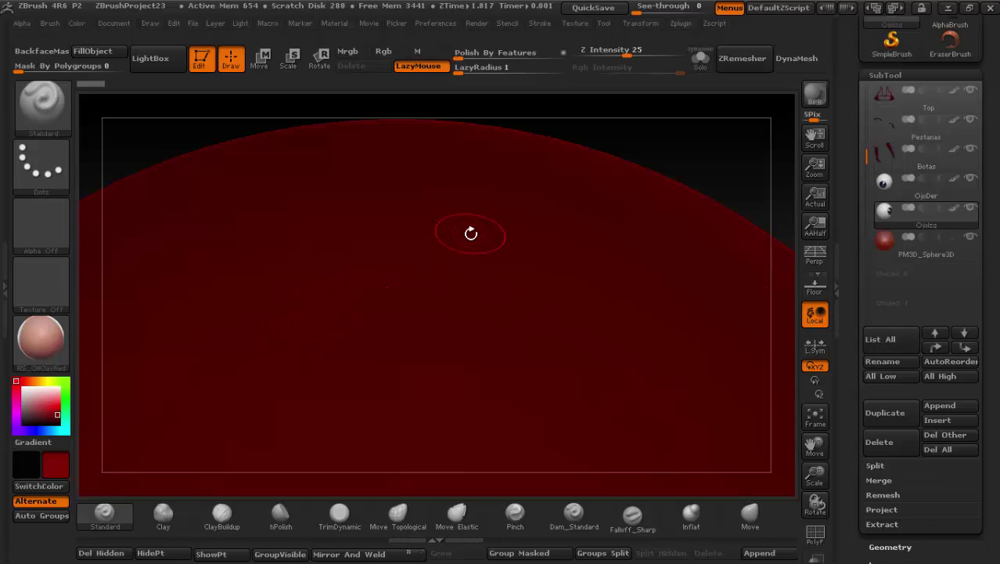
alt+drag(503, 218, 462, 241)
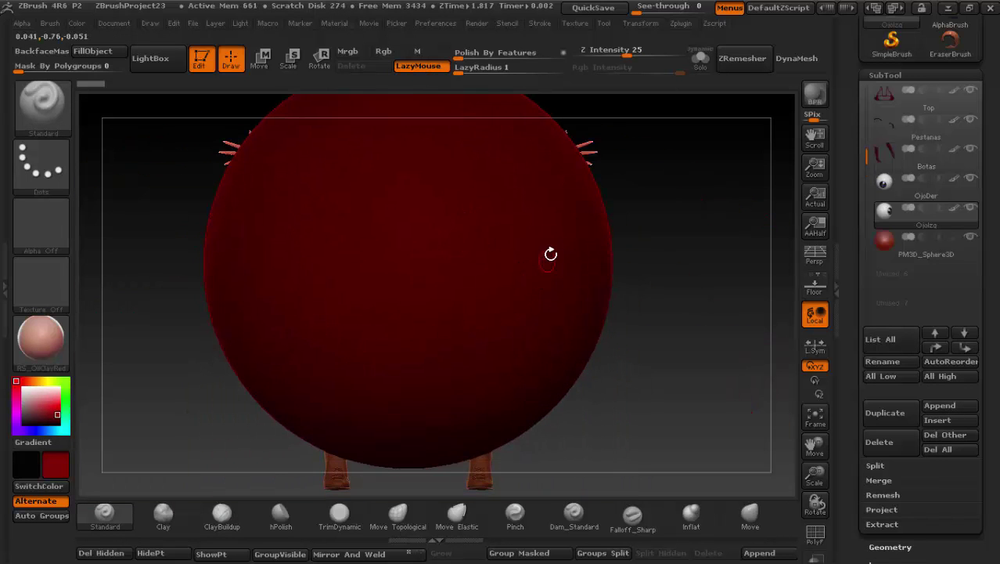
alt+drag(550, 253, 534, 217)
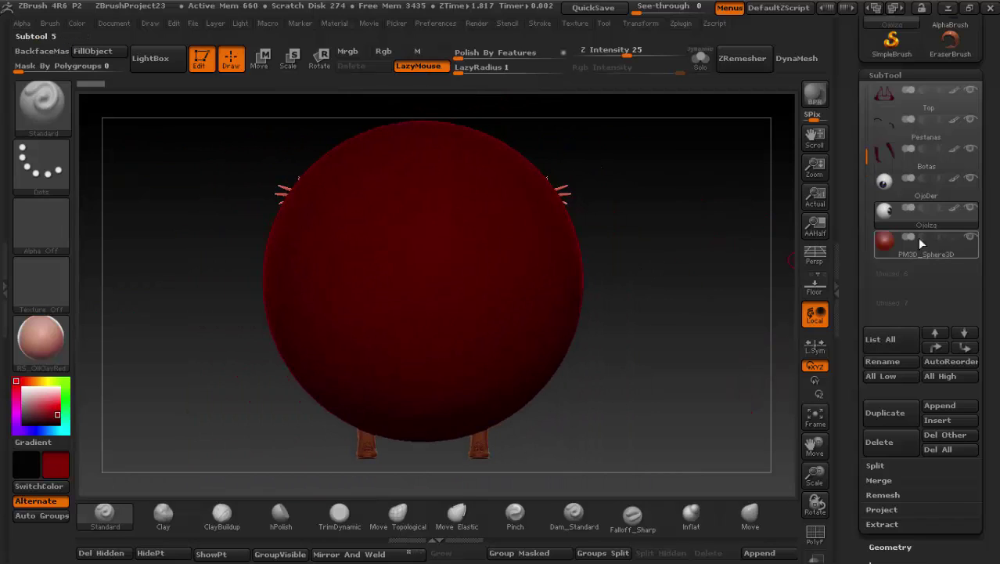
Step: Select the new sphere subtool, recentre it, and set its colour to white
click(919, 208)
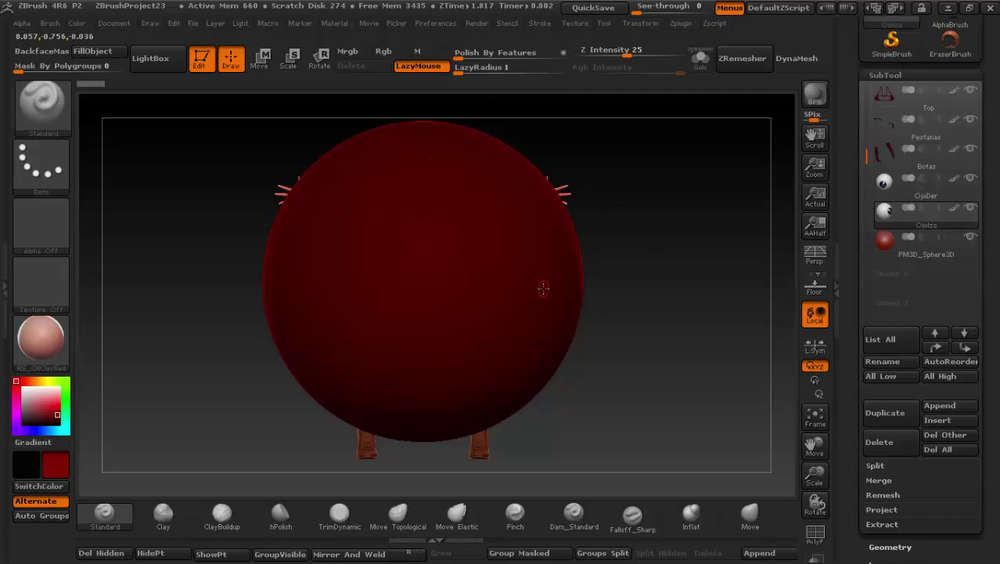
key(shift)
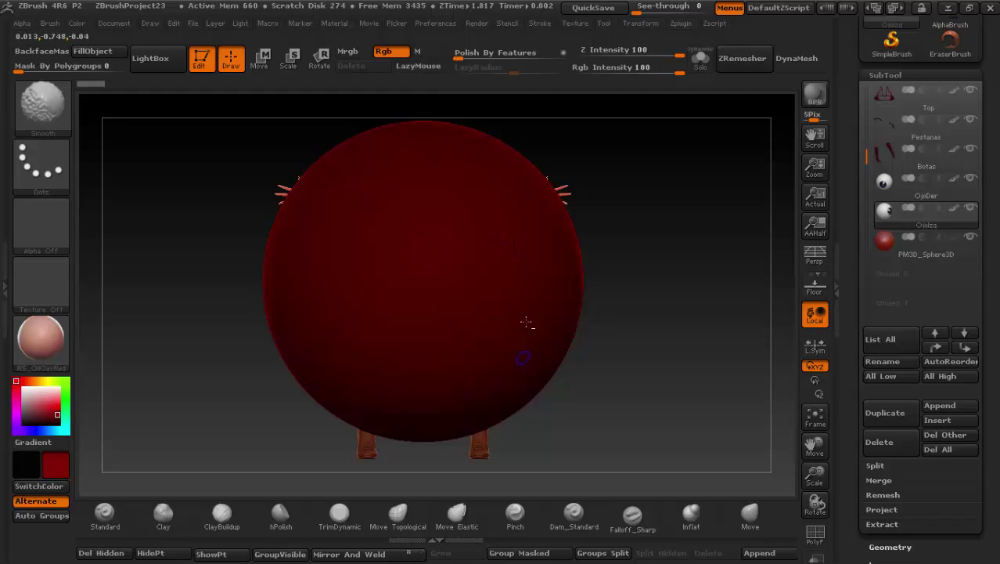
alt+click(530, 272)
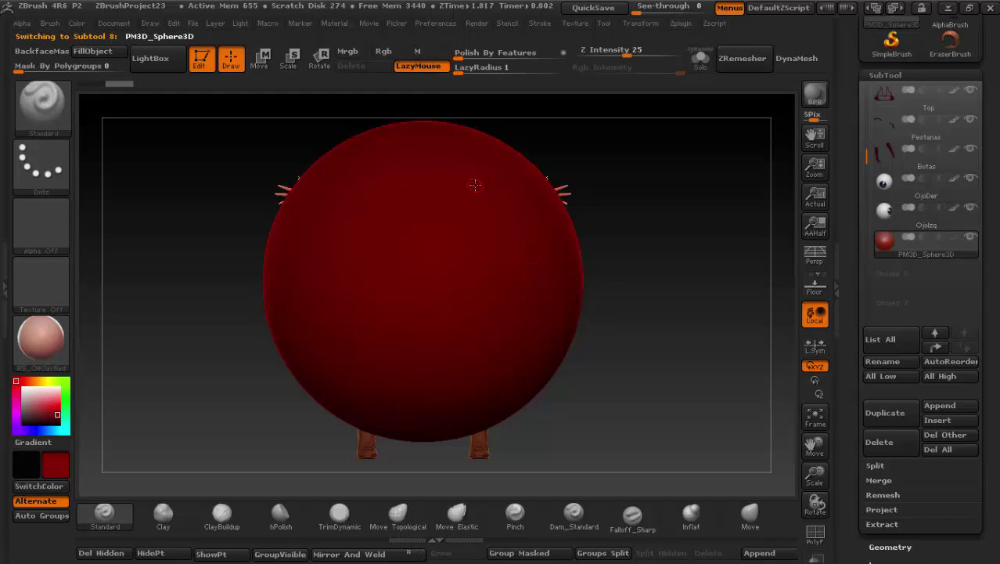
alt+drag(511, 252, 518, 271)
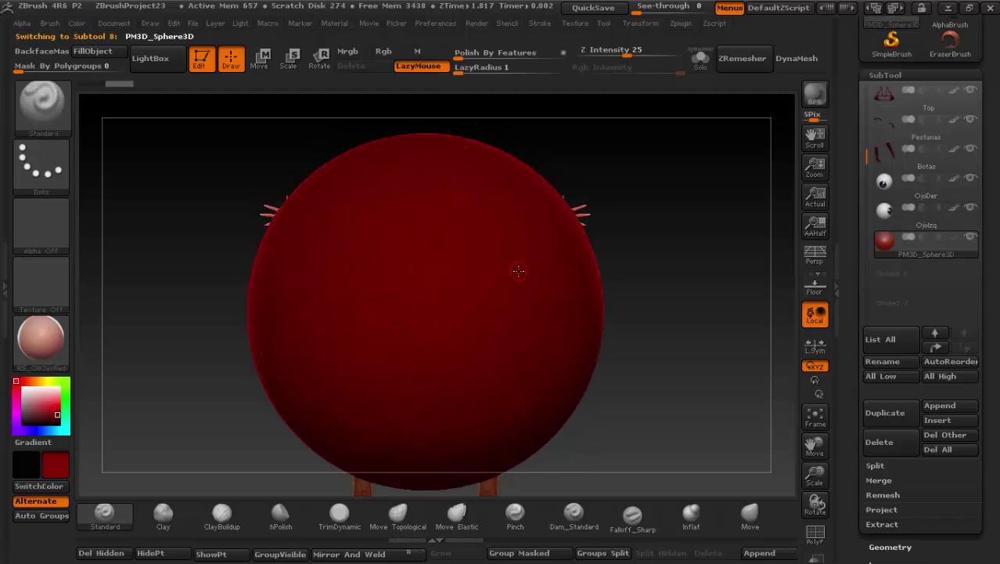
drag(40, 410, 22, 386)
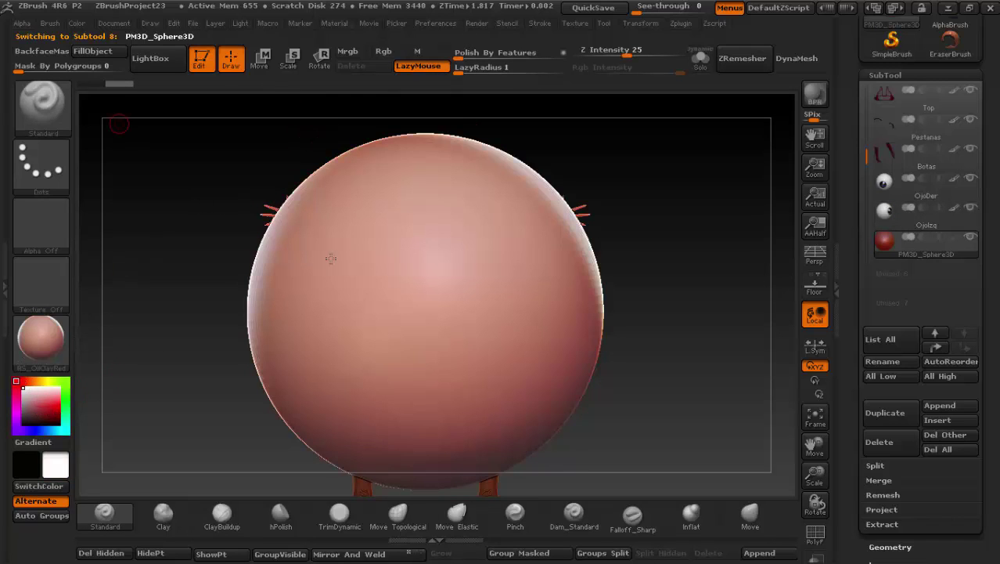
Step: Scale the sphere down with a transpose line into a small ball at hip level
click(289, 58)
mouse_move(429, 316)
mouse_down()
mouse_move(525, 313)
mouse_move(524, 370)
mouse_up()
drag(481, 341, 694, 125)
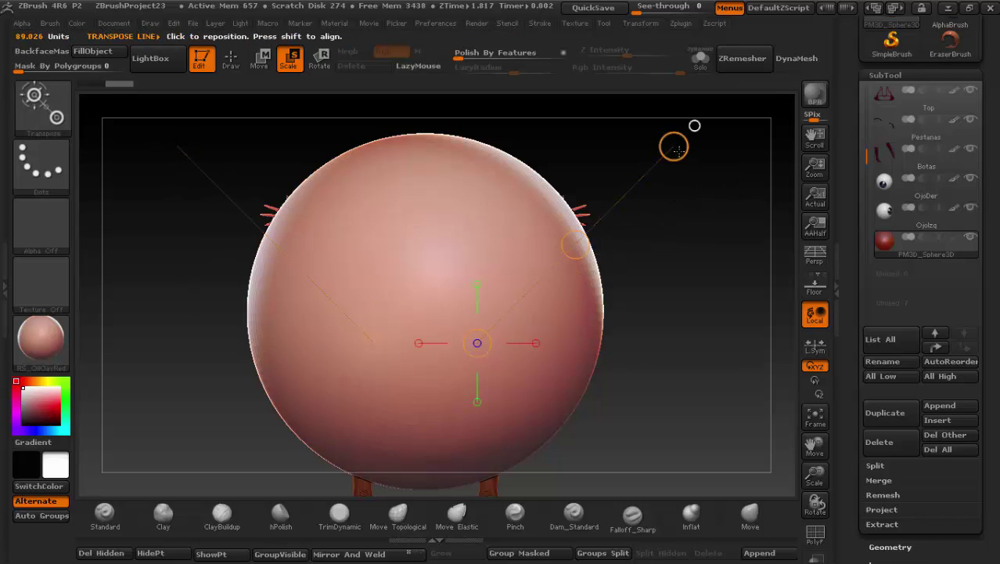
drag(669, 148, 477, 320)
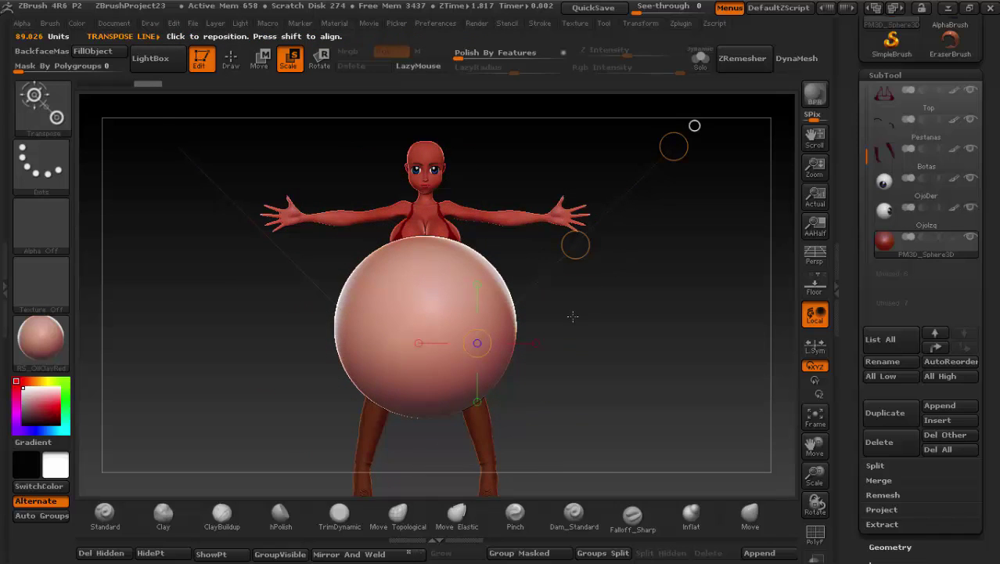
key(ctrl+shift+z)
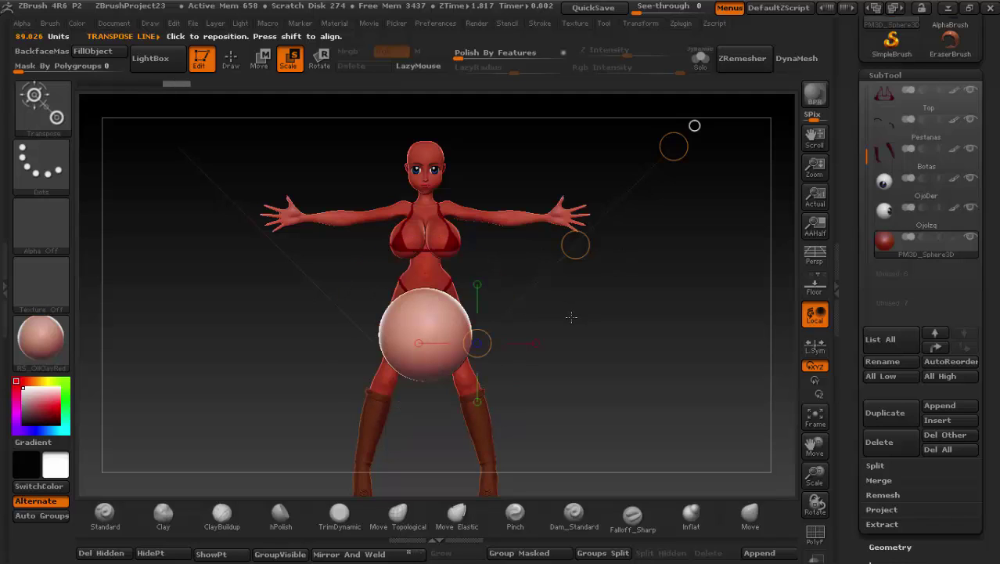
key(ctrl+z)
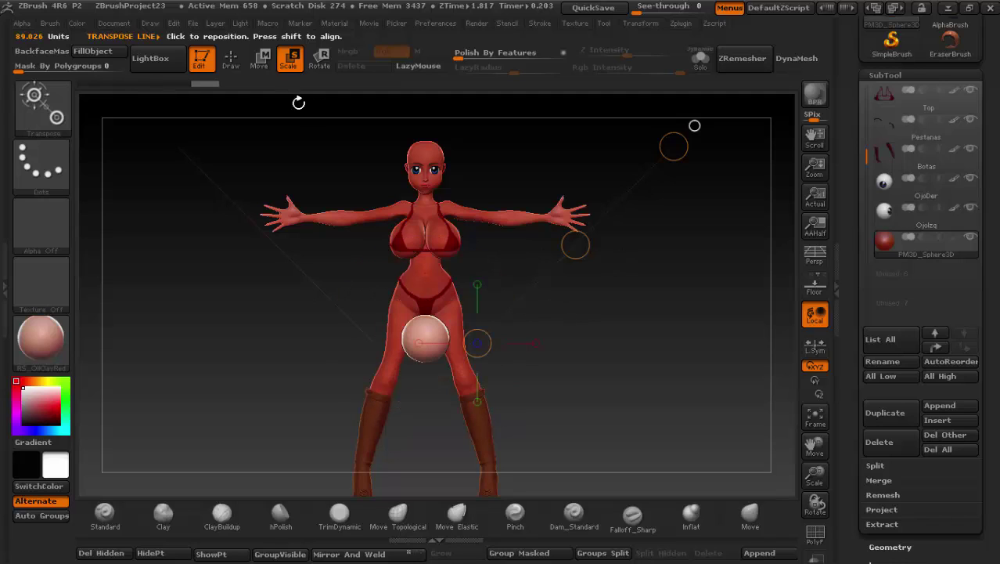
click(261, 59)
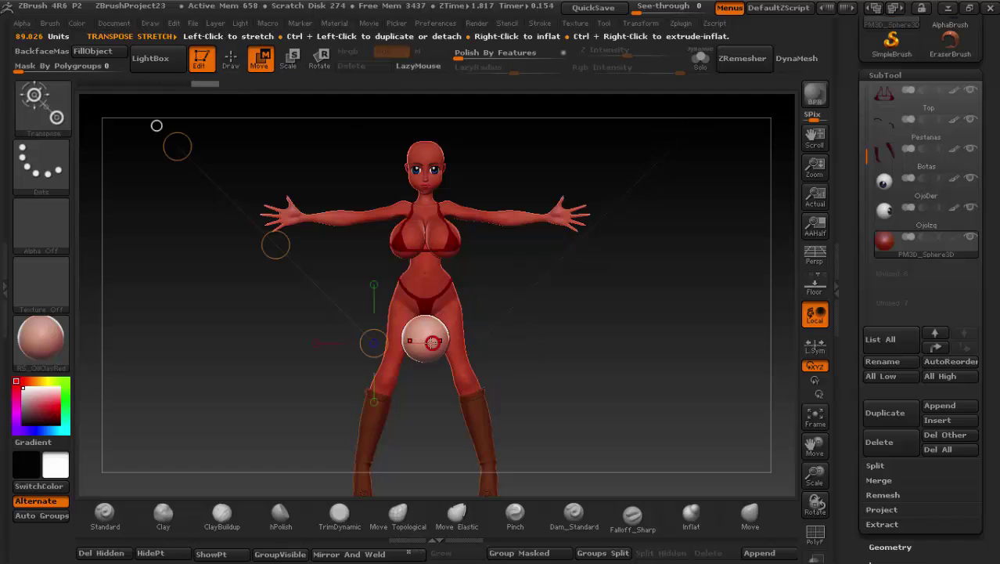
Step: Move the sphere up from the torso onto the top of the head, checking from the side
mouse_move(427, 338)
mouse_down()
mouse_move(436, 258)
mouse_move(415, 82)
mouse_move(409, 188)
mouse_move(421, 80)
mouse_up()
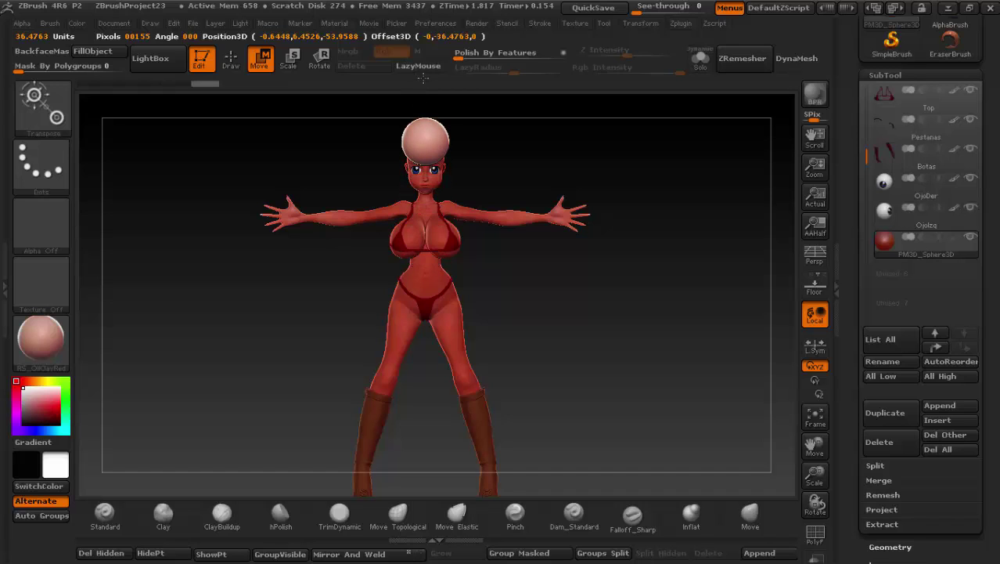
drag(418, 226, 451, 269)
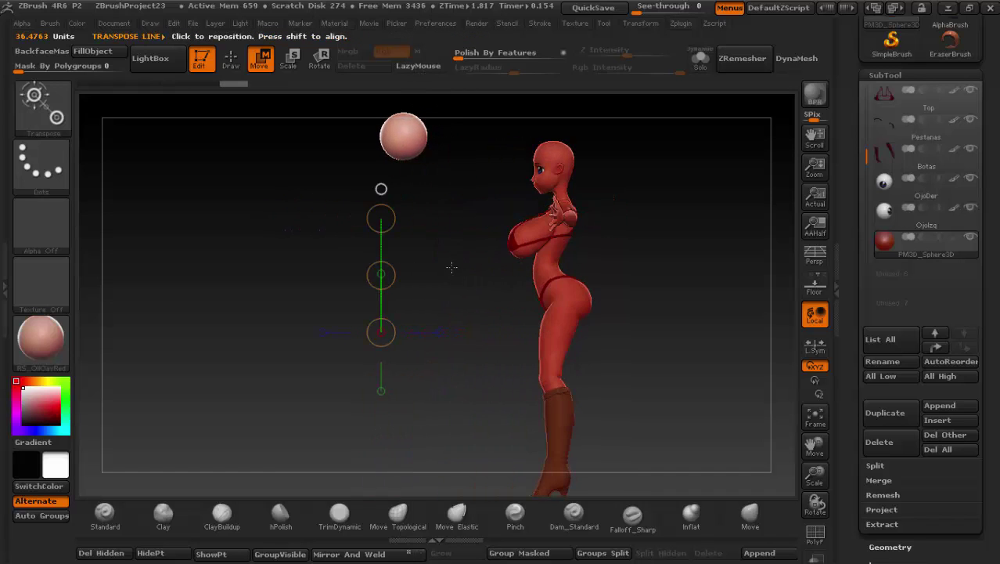
mouse_move(594, 206)
alt+mouse_down()
mouse_move(472, 316)
mouse_move(357, 239)
alt+mouse_up()
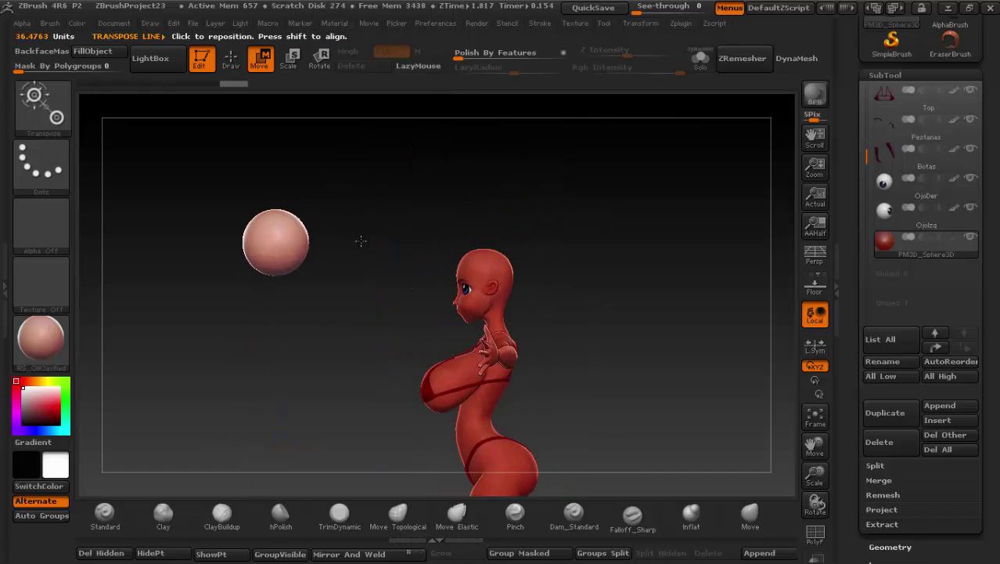
drag(296, 234, 573, 234)
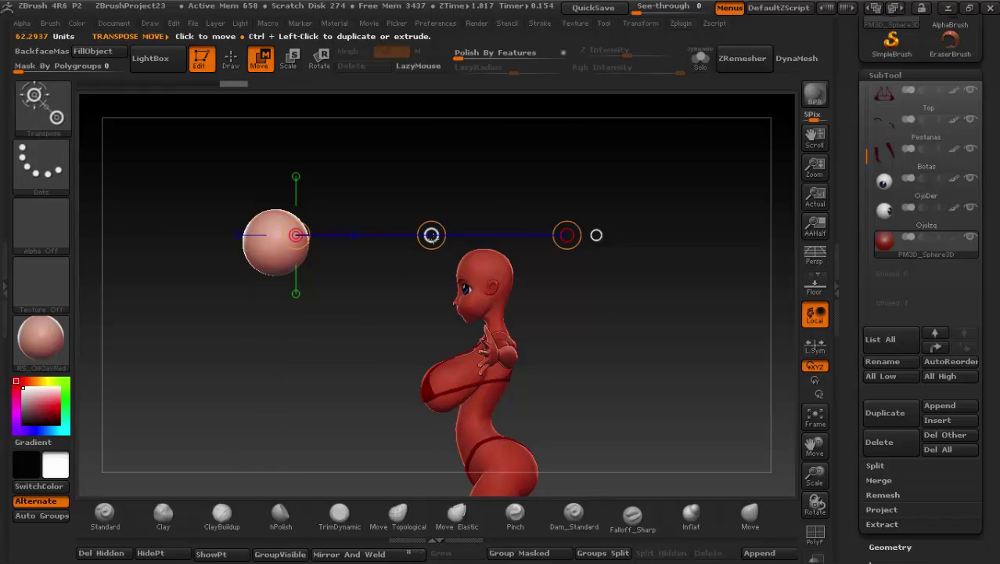
drag(432, 235, 645, 241)
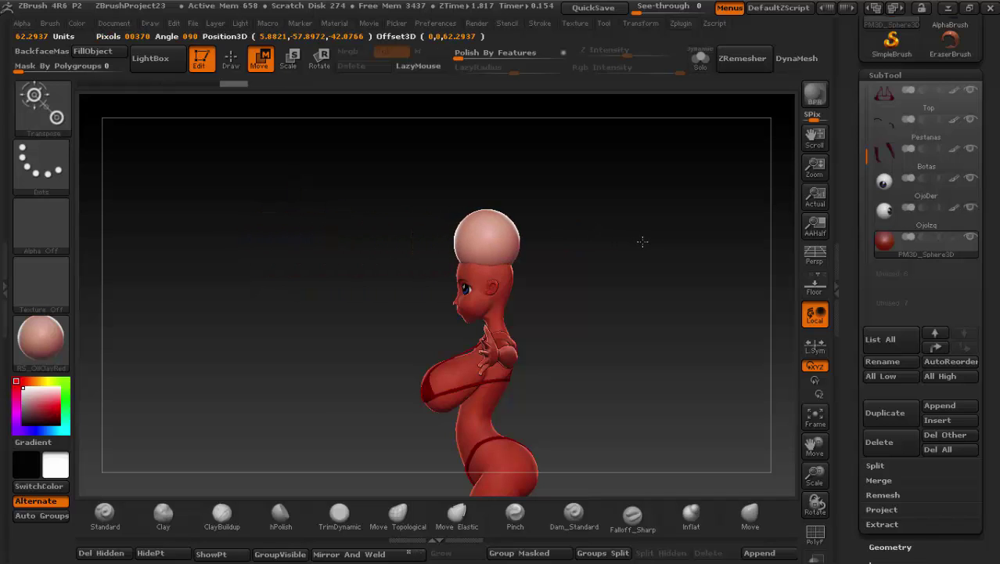
Step: Zoom in on the head and sphere front-on and lay a horizontal scale line across the sphere
mouse_move(573, 280)
alt+mouse_down()
mouse_move(343, 336)
mouse_move(436, 219)
alt+mouse_up()
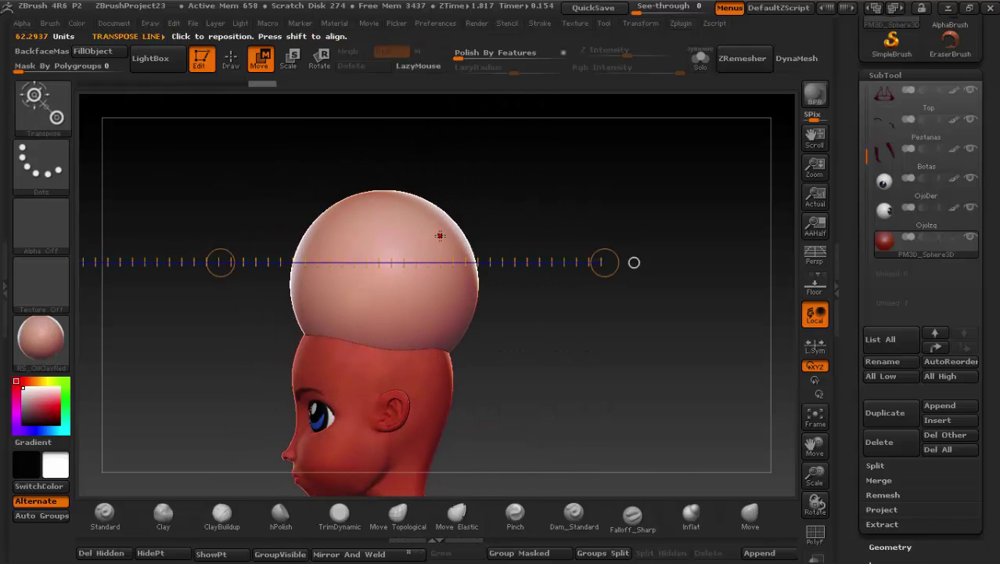
drag(381, 238, 559, 166)
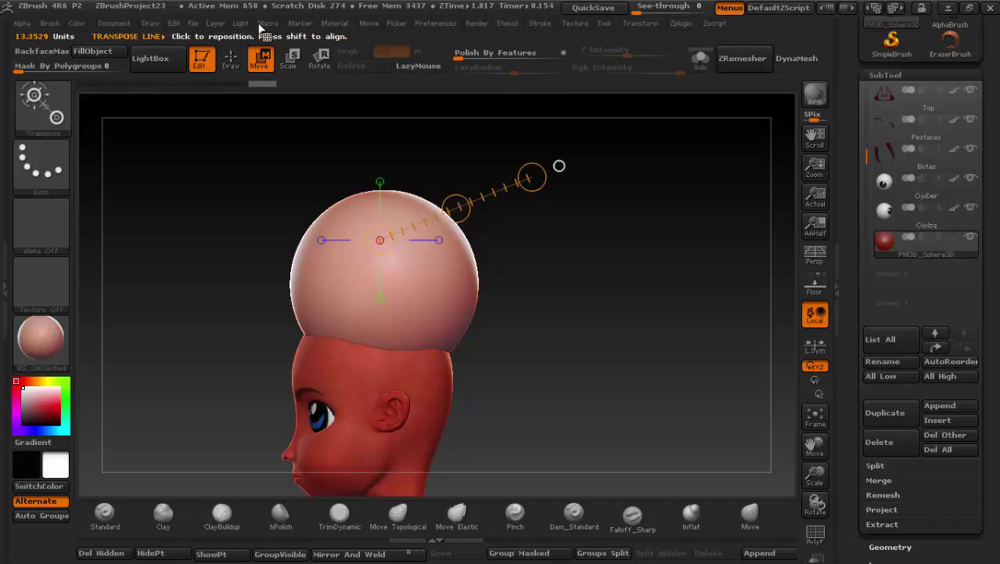
click(289, 58)
mouse_move(436, 277)
mouse_down()
mouse_move(647, 190)
mouse_move(497, 304)
mouse_up()
mouse_move(382, 249)
mouse_down()
mouse_move(584, 250)
mouse_move(551, 254)
mouse_up()
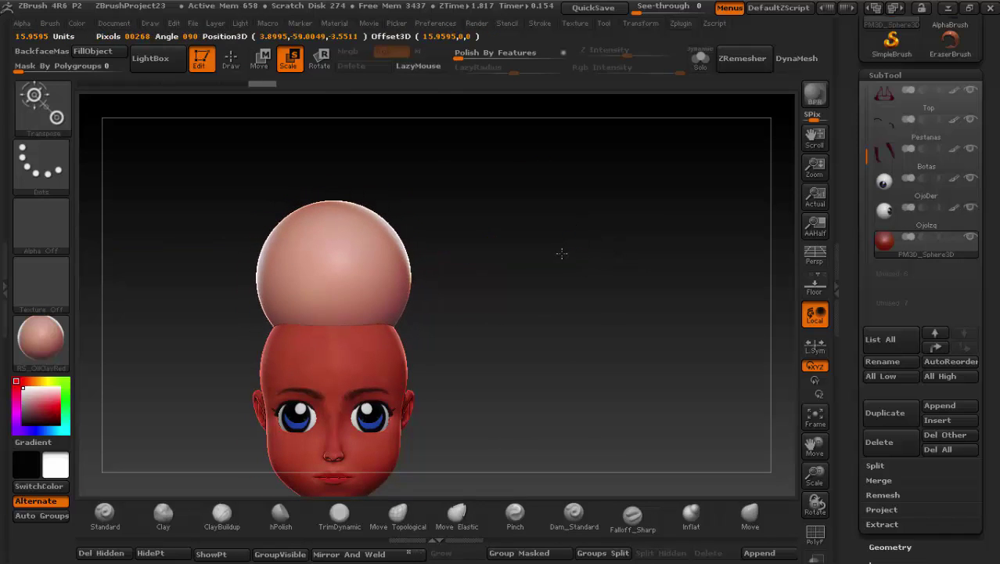
Step: Sink the sphere into the top of the head and enlarge it to cover the scalp
click(264, 57)
mouse_move(530, 263)
shift+mouse_down()
mouse_move(450, 305)
mouse_move(544, 187)
shift+mouse_up()
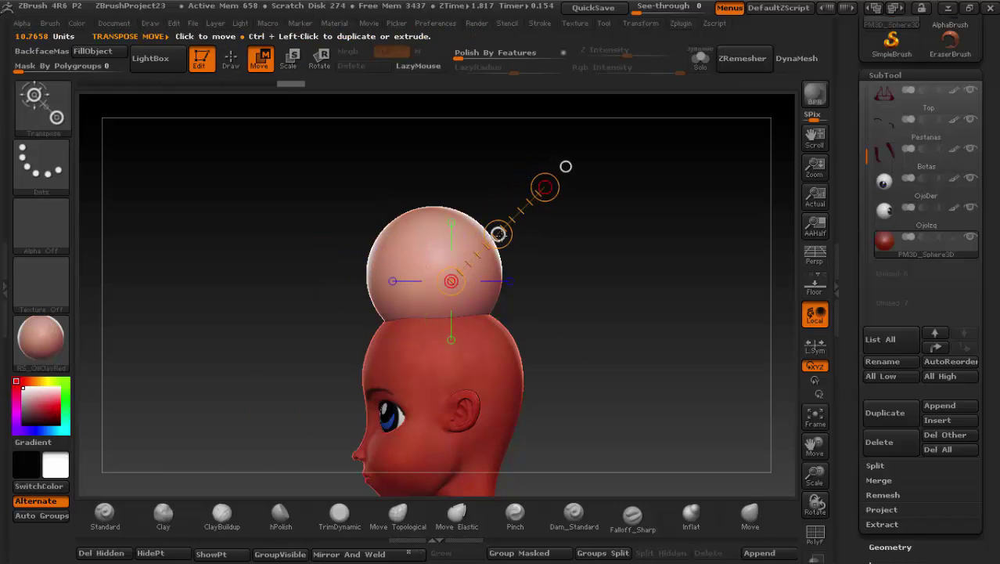
drag(498, 234, 506, 303)
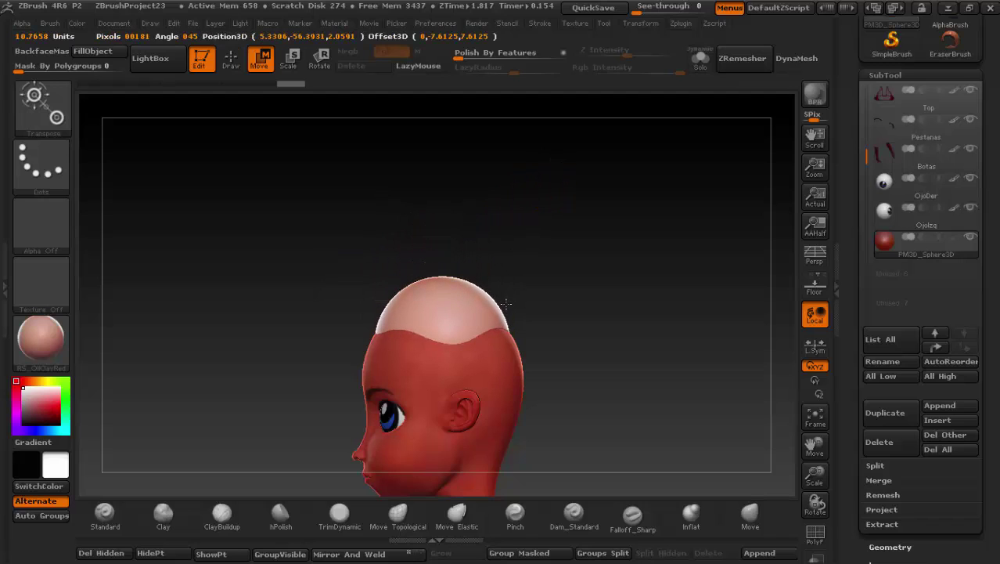
click(292, 61)
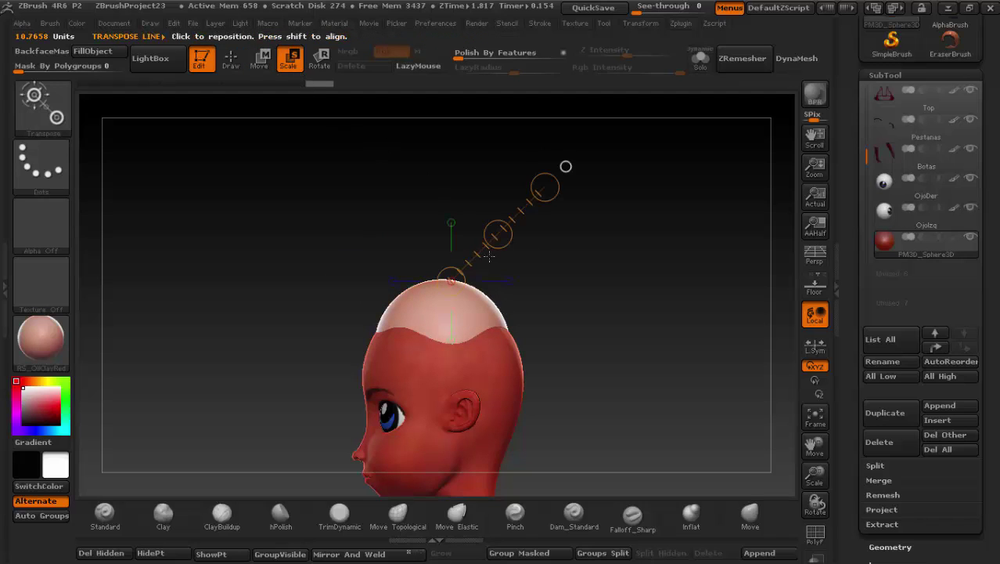
drag(546, 208, 561, 190)
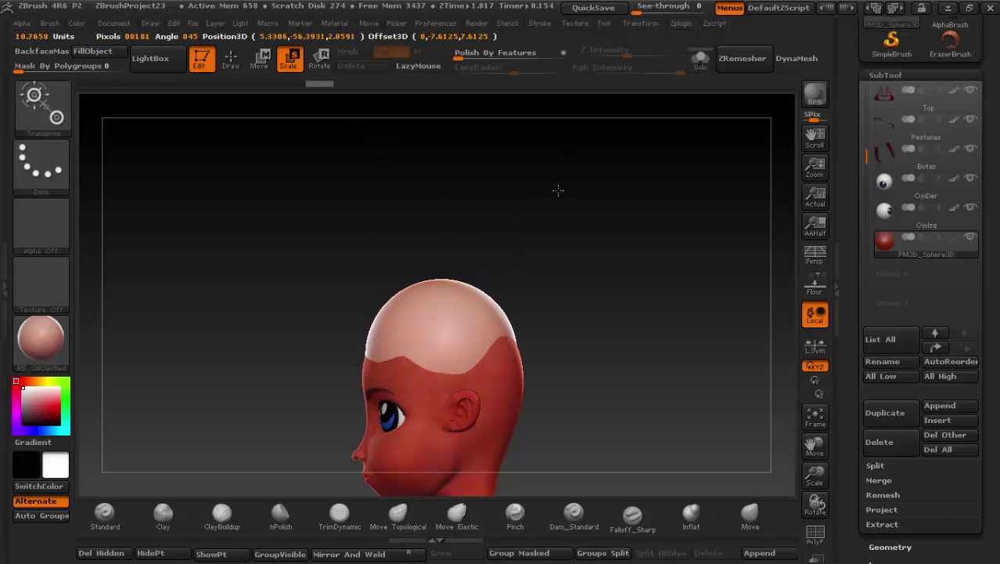
mouse_move(561, 195)
mouse_down()
mouse_move(414, 344)
mouse_move(375, 286)
mouse_move(390, 286)
mouse_up()
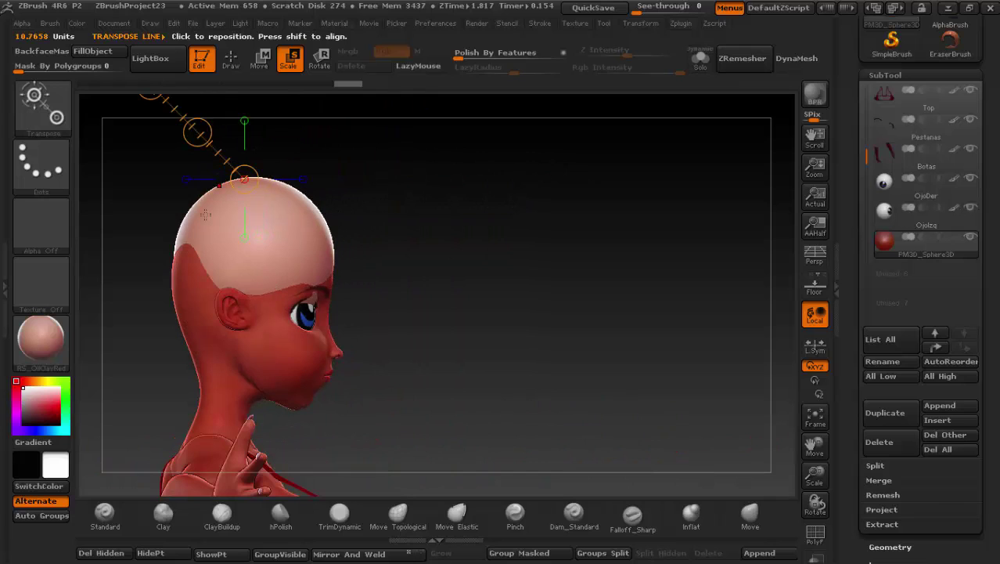
Step: Nudge the cap into position and keep it centred on the head from the front
click(267, 58)
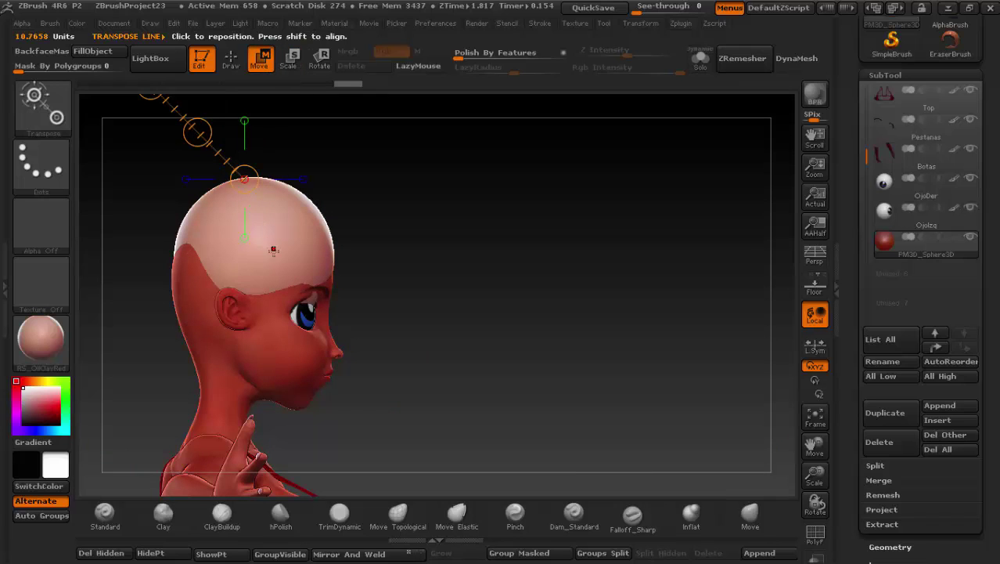
drag(281, 253, 401, 253)
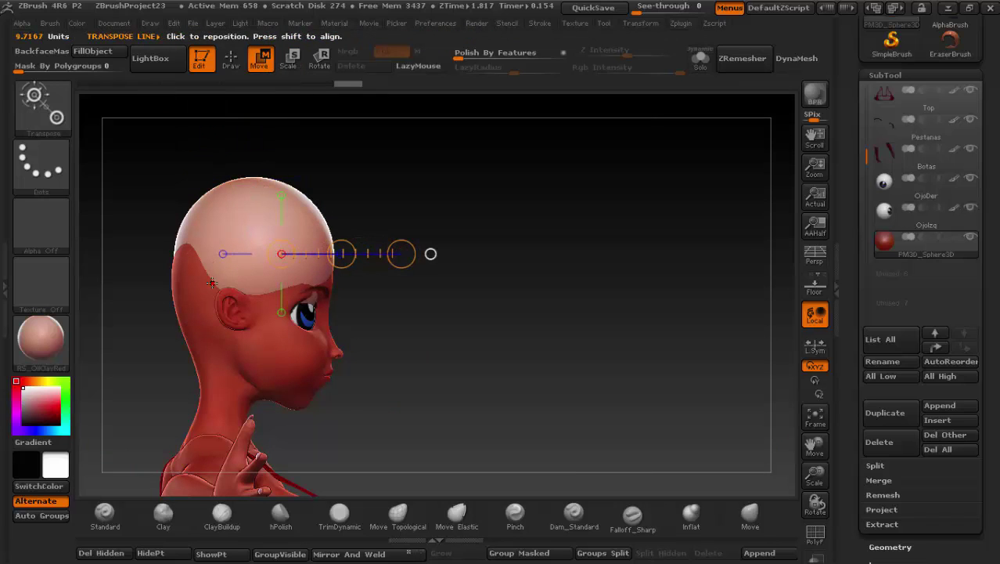
drag(352, 255, 339, 255)
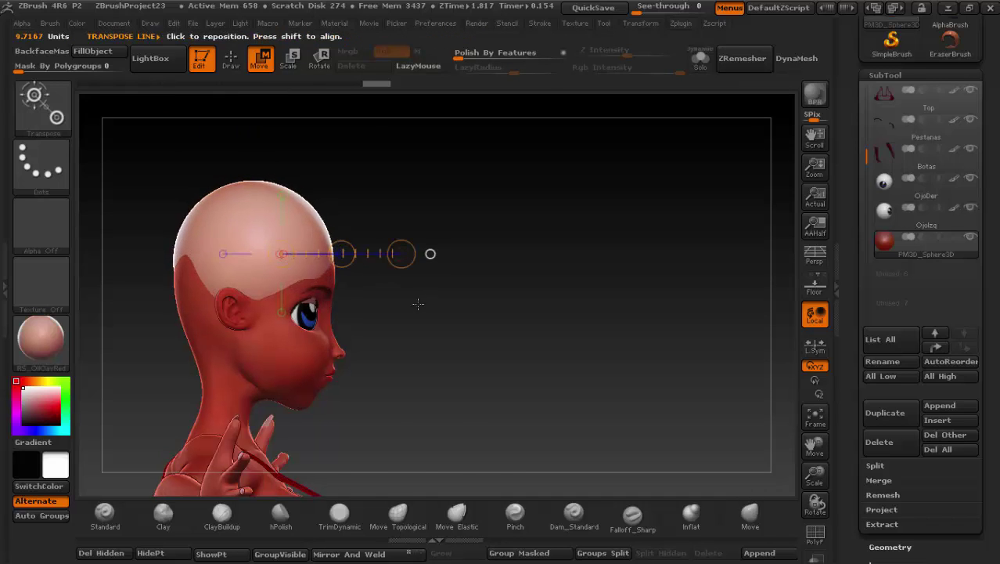
drag(338, 254, 366, 304)
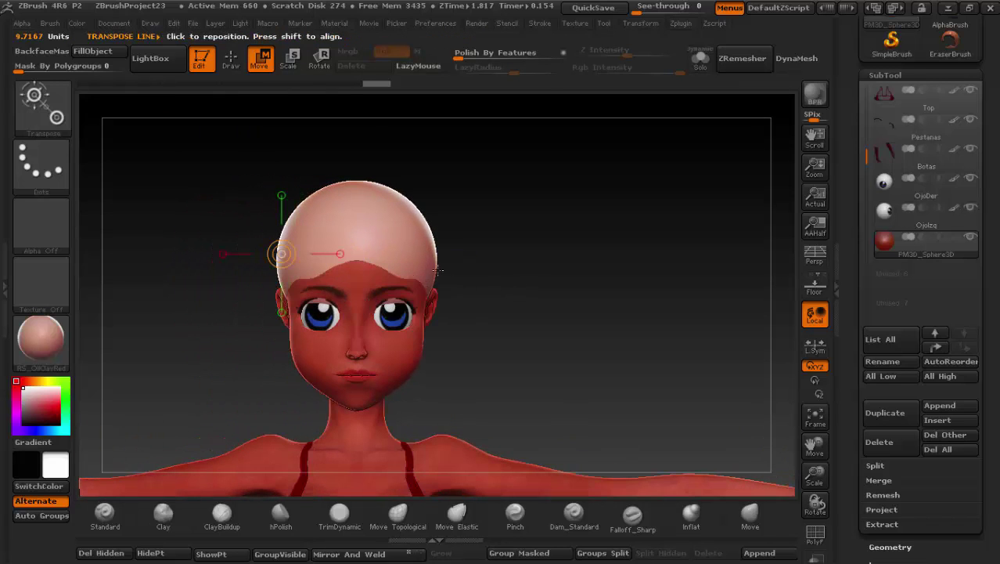
click(438, 270)
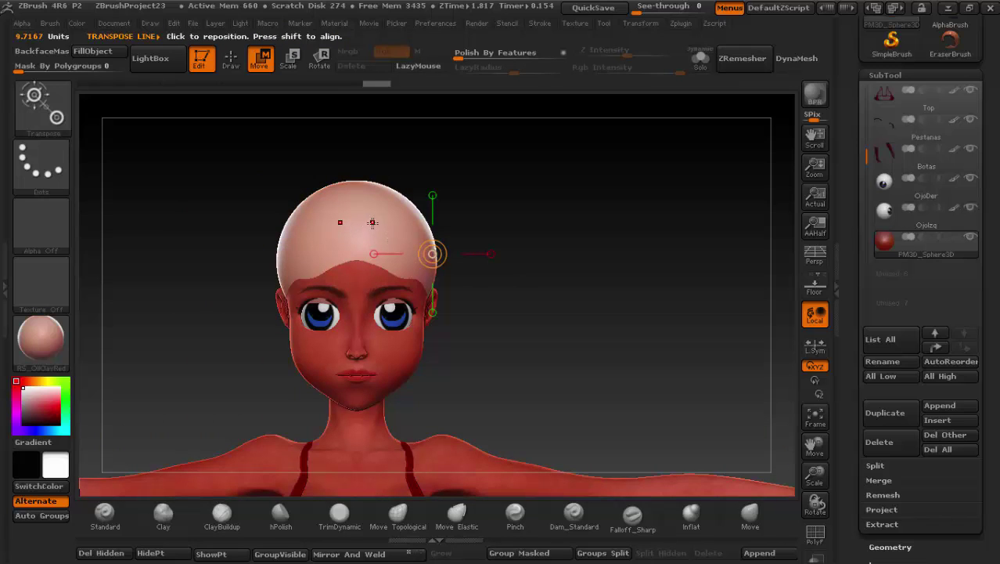
shift+drag(372, 230, 578, 229)
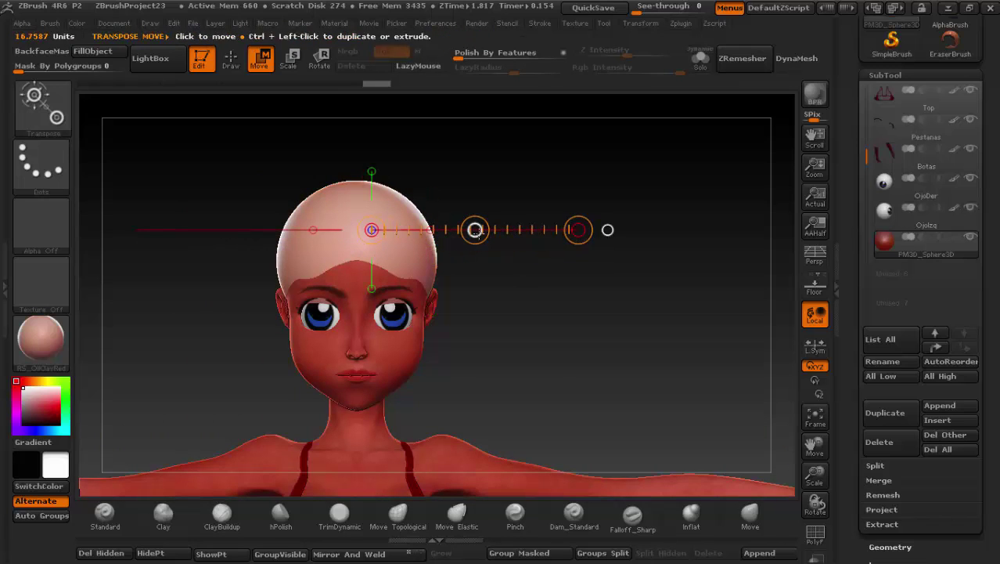
drag(476, 230, 474, 231)
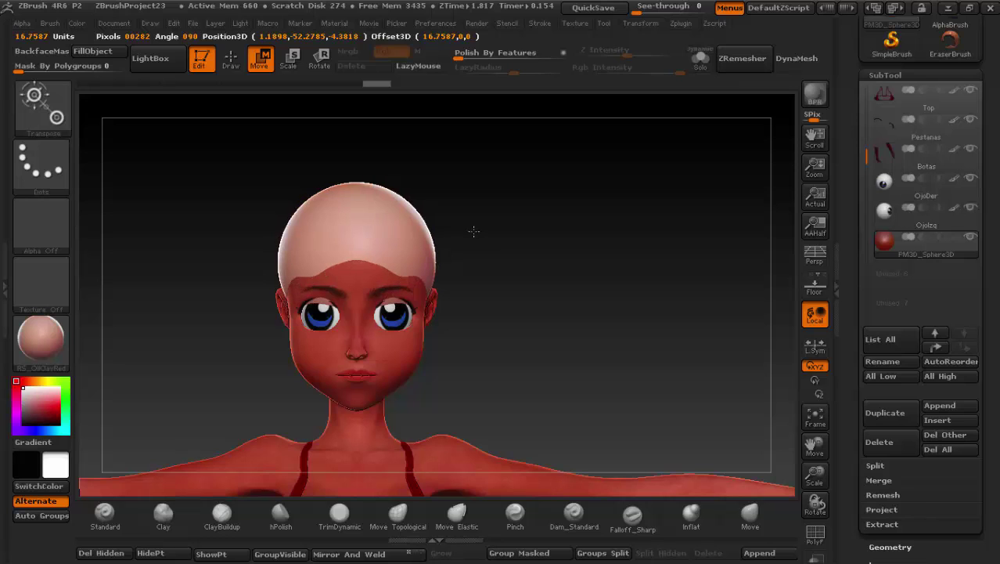
Step: Check the cap from the side, undo the last transpose line, and return to the Standard brush
shift+drag(342, 229, 106, 229)
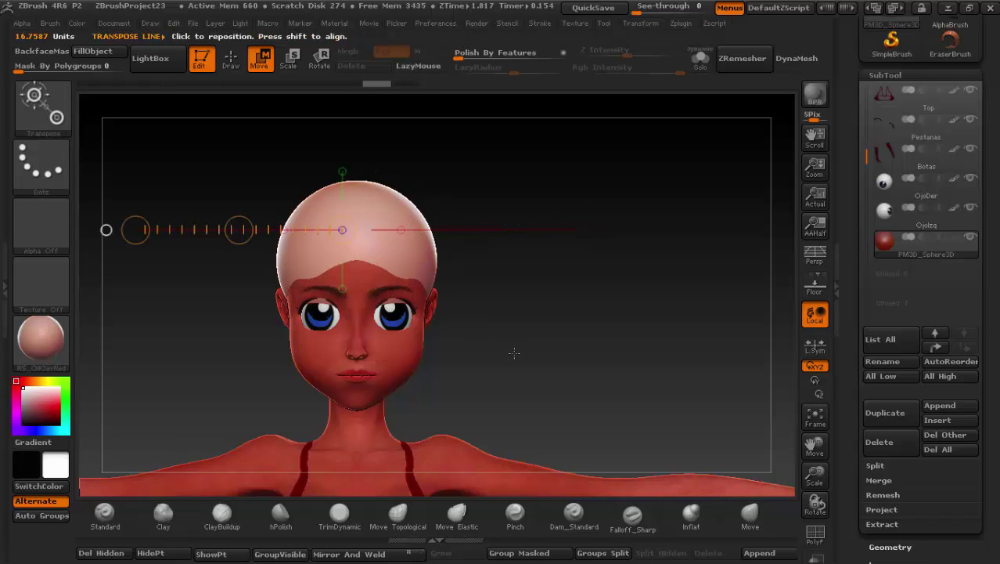
mouse_move(514, 353)
mouse_down()
mouse_move(468, 356)
mouse_move(485, 358)
mouse_up()
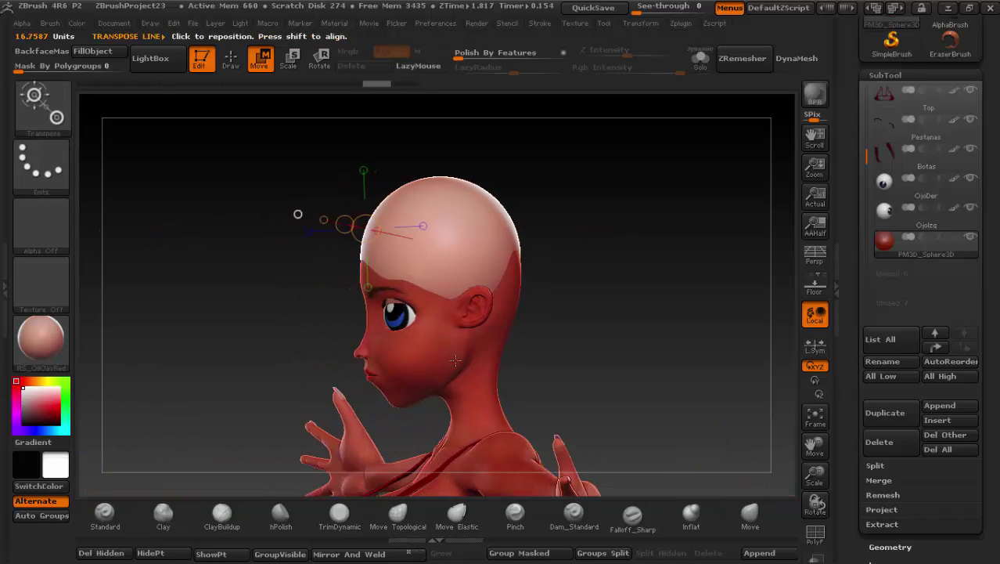
shift+drag(372, 230, 608, 229)
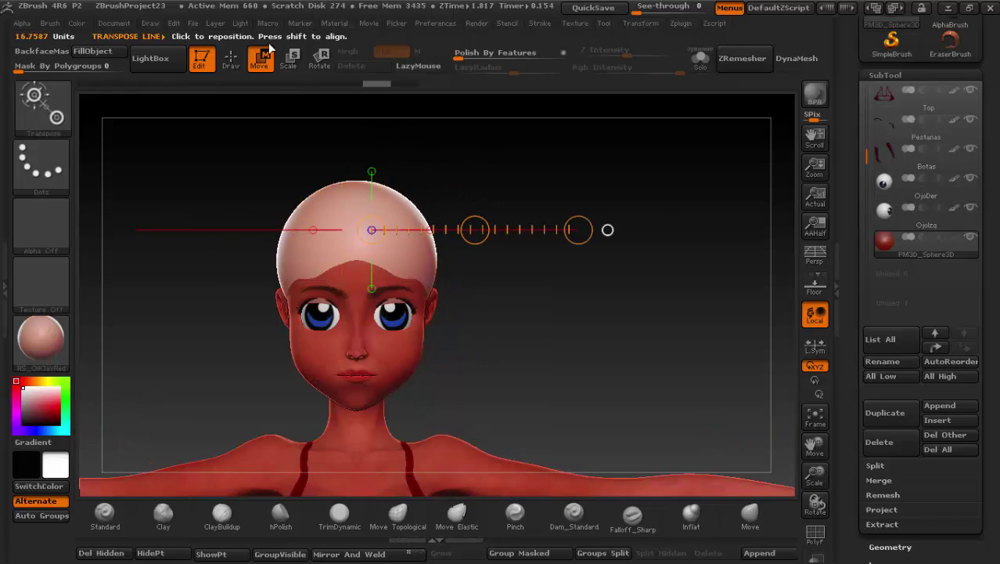
key(ctrl+z)
click(232, 63)
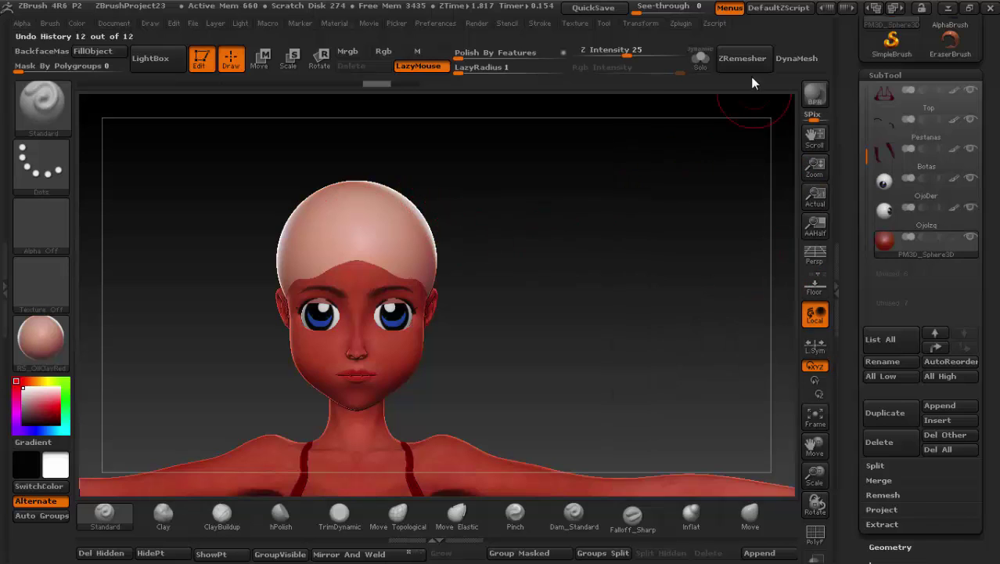
Step: Convert the skullcap sphere to a DynaMesh and view it in three-quarter
click(789, 59)
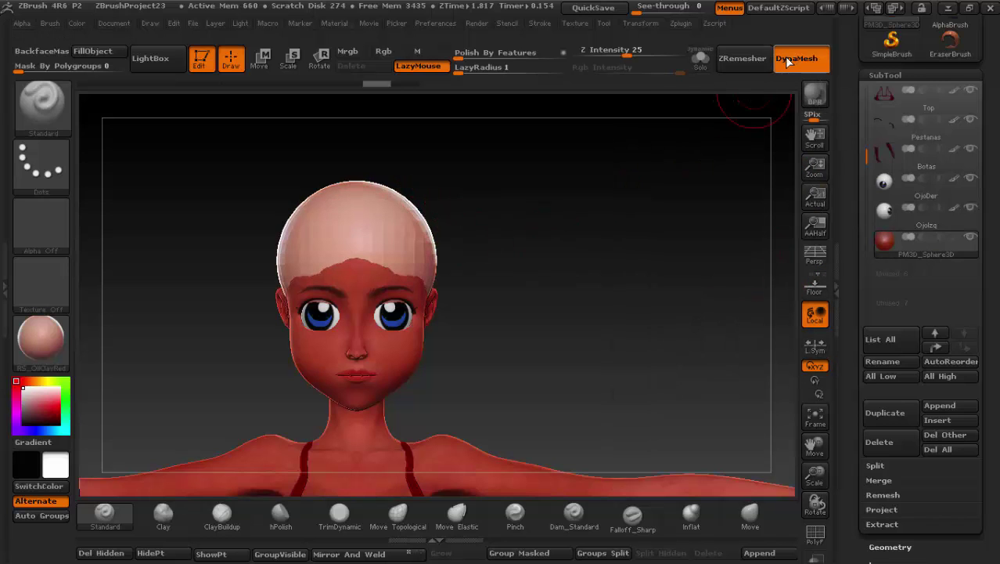
mouse_move(479, 242)
mouse_down()
mouse_move(438, 284)
mouse_move(462, 270)
mouse_up()
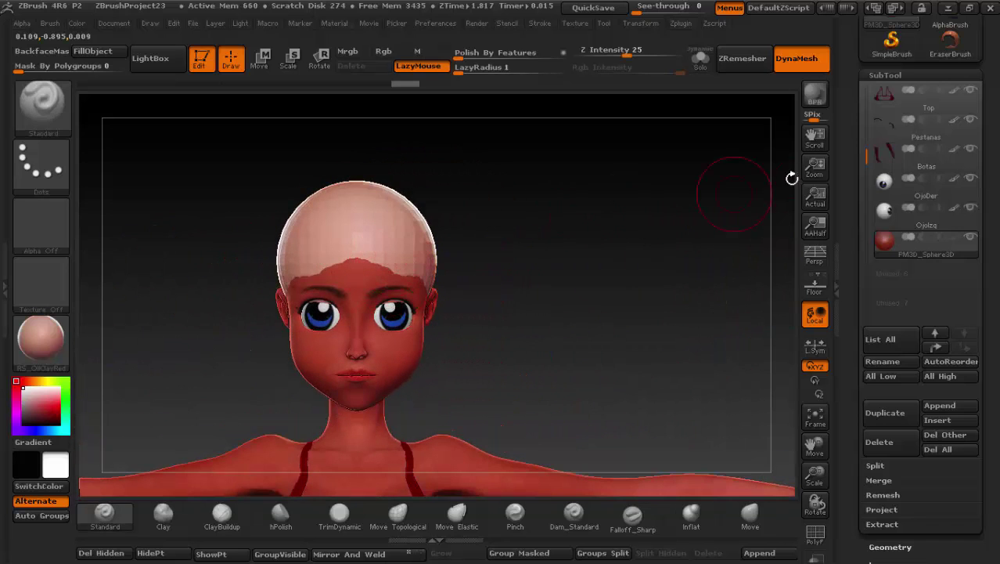
scroll(855, 320, down, 2)
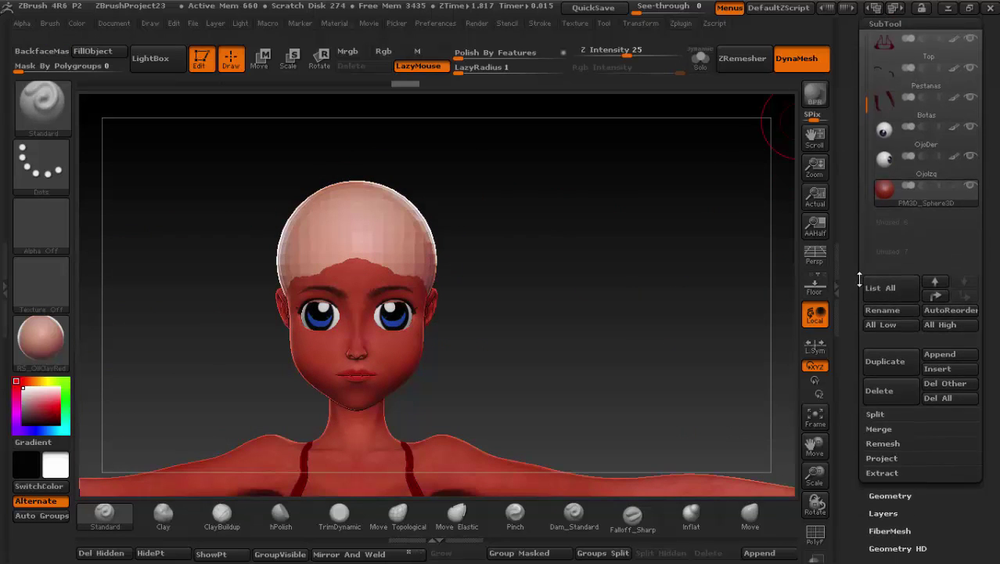
scroll(337, 223, up, 3)
drag(540, 227, 477, 219)
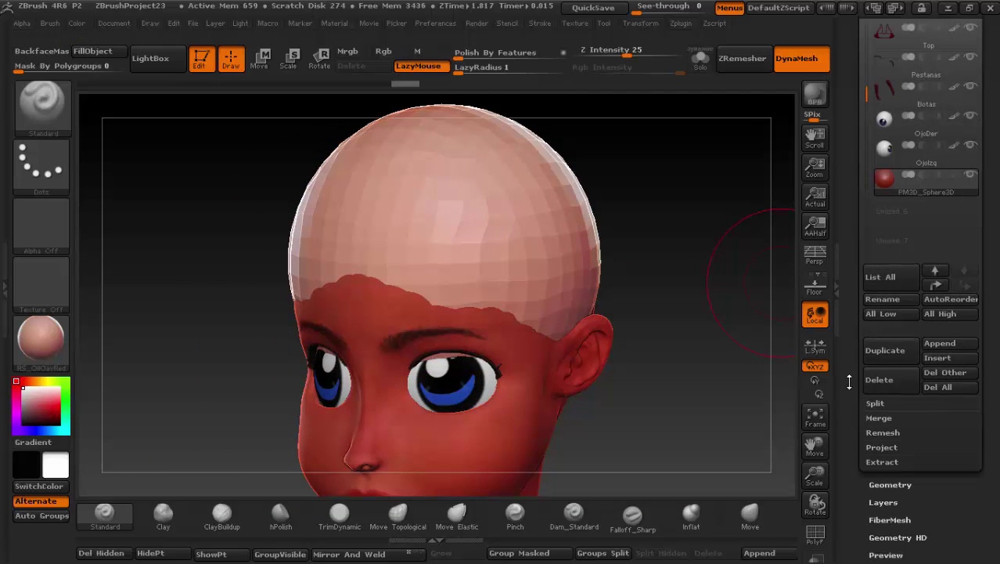
Step: Set the DynaMesh Resolution to 200 under Tool > Geometry > DynaMesh
scroll(846, 248, down, 5)
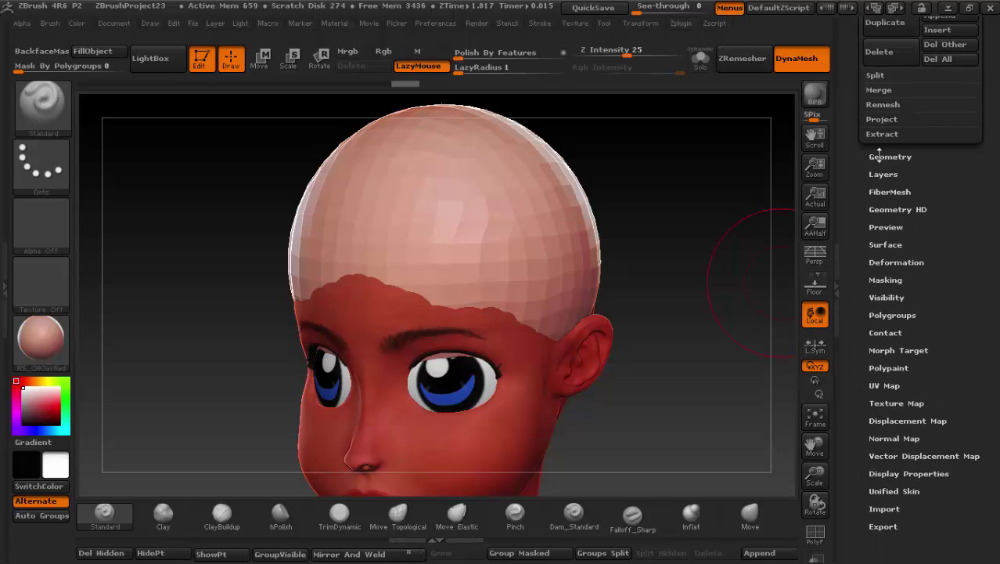
click(879, 155)
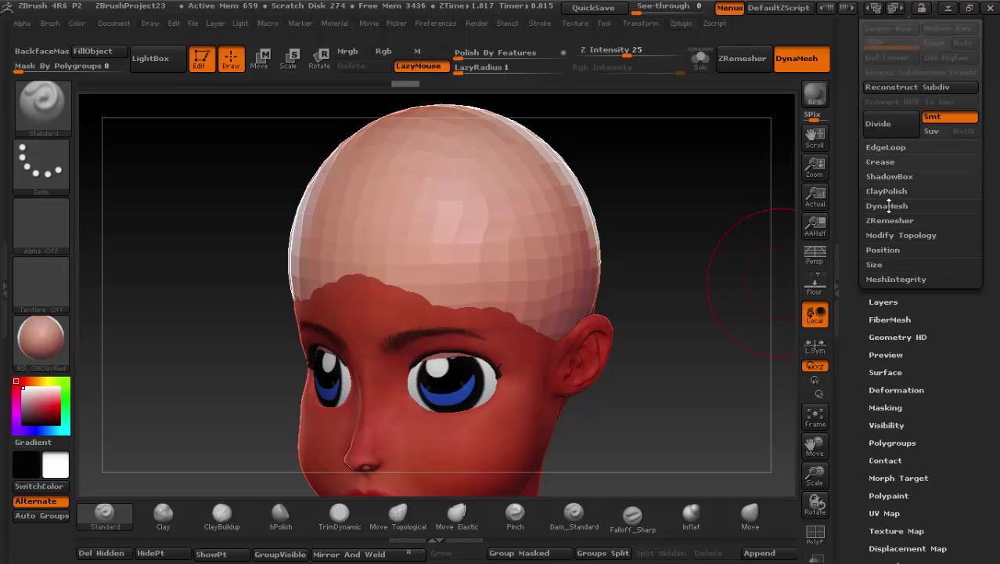
click(888, 206)
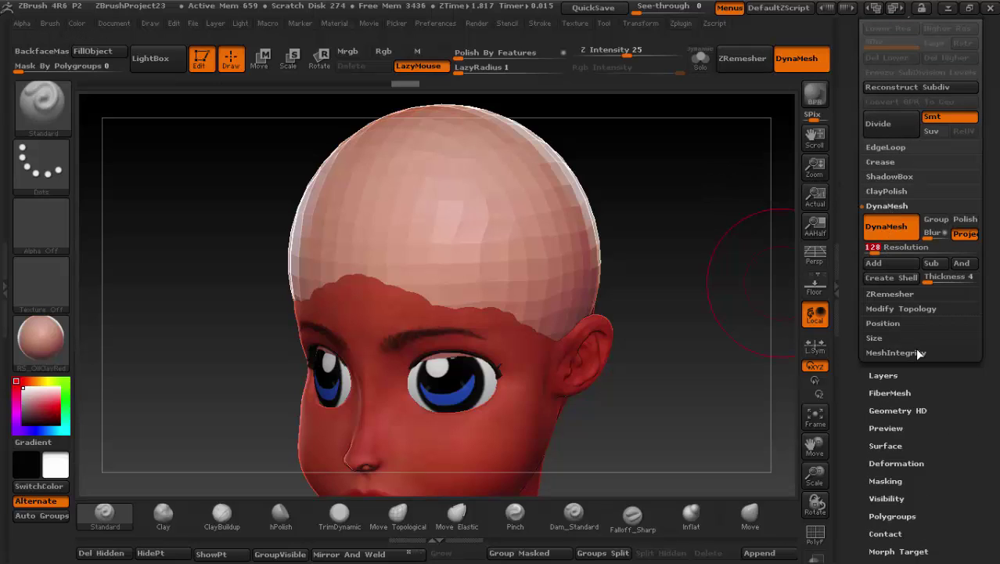
text(200)
key(Return)
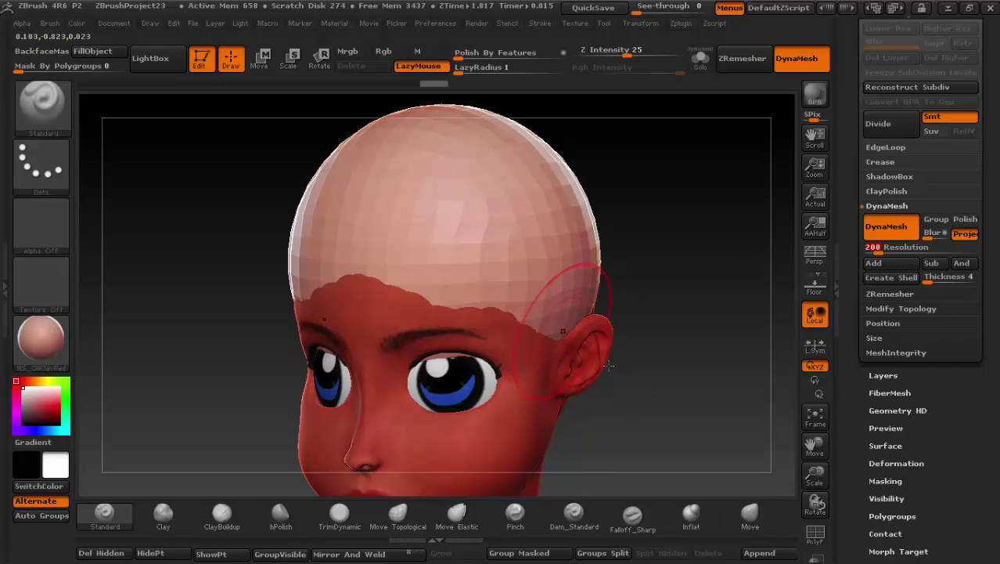
Step: With the Move brush active, rotate the bald head to inspect its front, sides and back
click(744, 521)
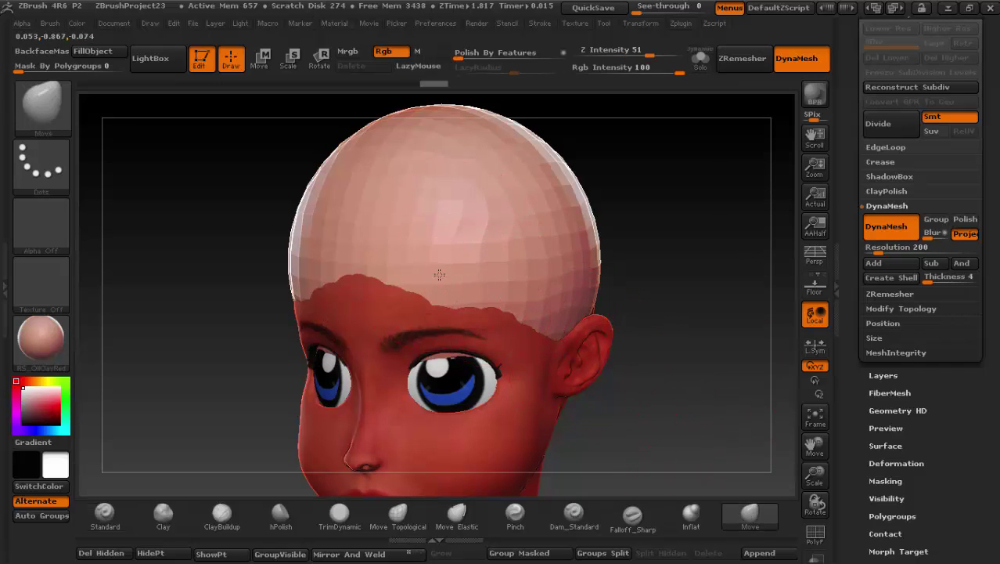
shift+drag(439, 274, 366, 267)
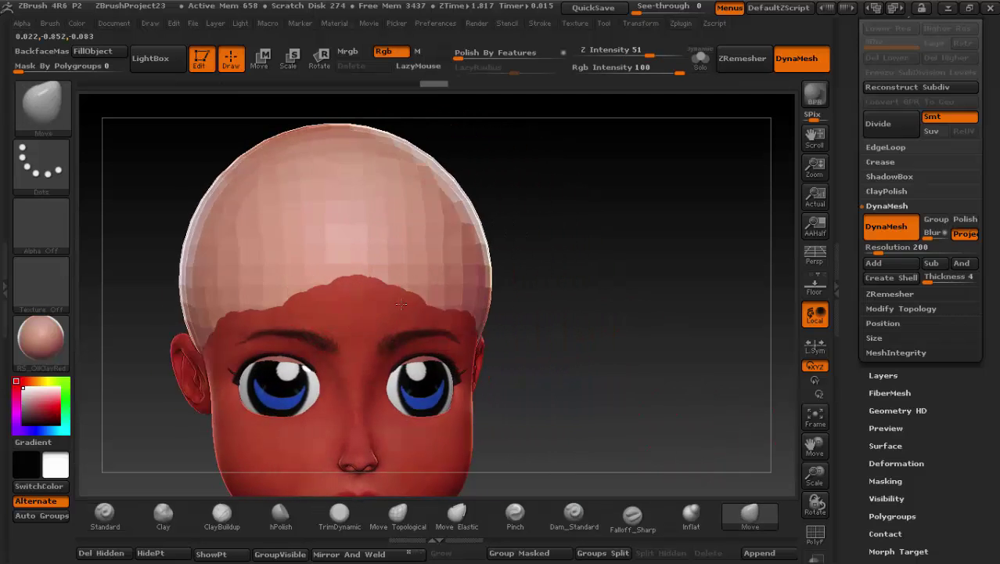
mouse_move(424, 312)
mouse_down()
mouse_move(358, 280)
mouse_move(463, 296)
mouse_up()
key(space)
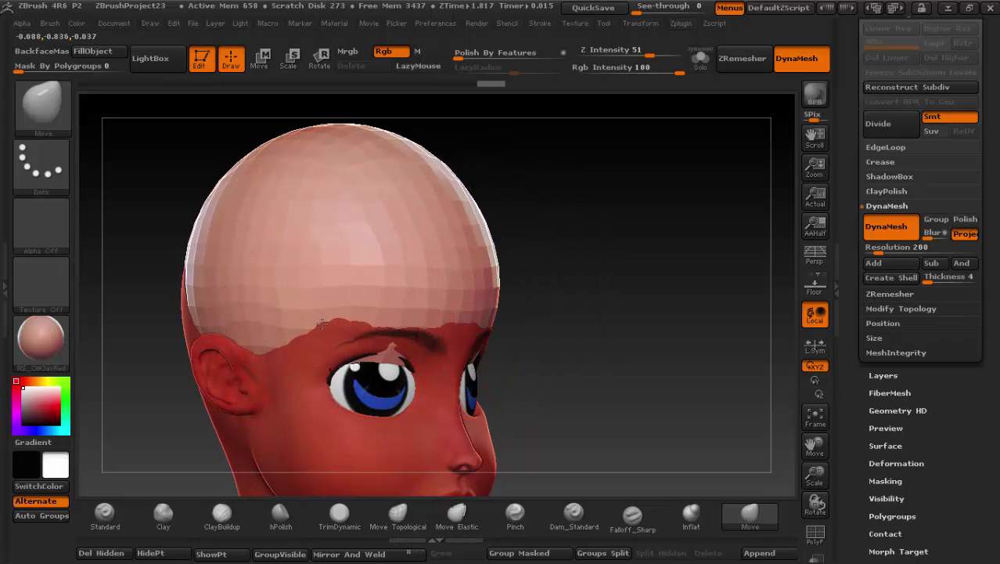
drag(321, 323, 358, 326)
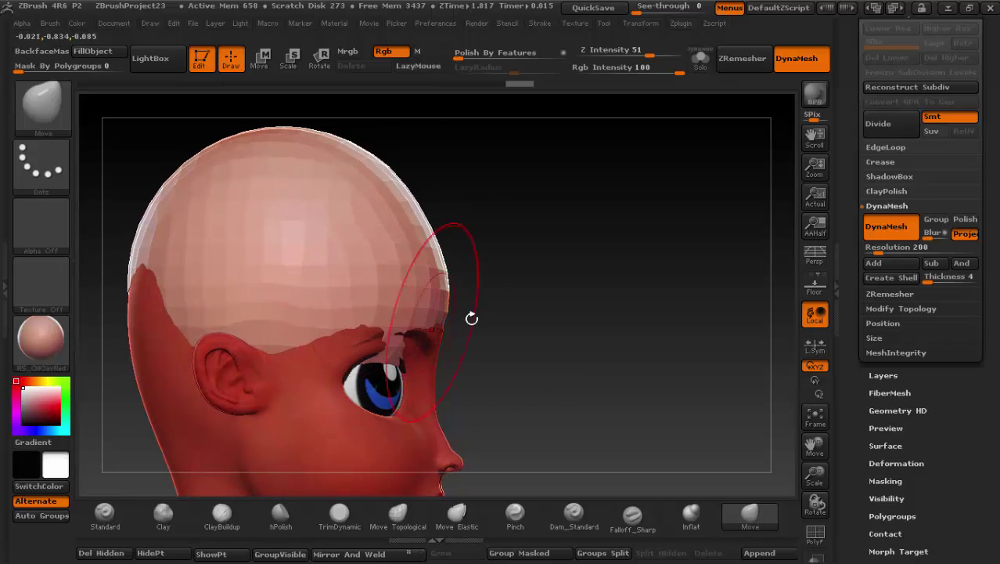
drag(471, 318, 360, 313)
mouse_move(195, 313)
mouse_down()
mouse_move(302, 313)
mouse_move(369, 245)
mouse_move(379, 273)
mouse_move(323, 241)
mouse_up()
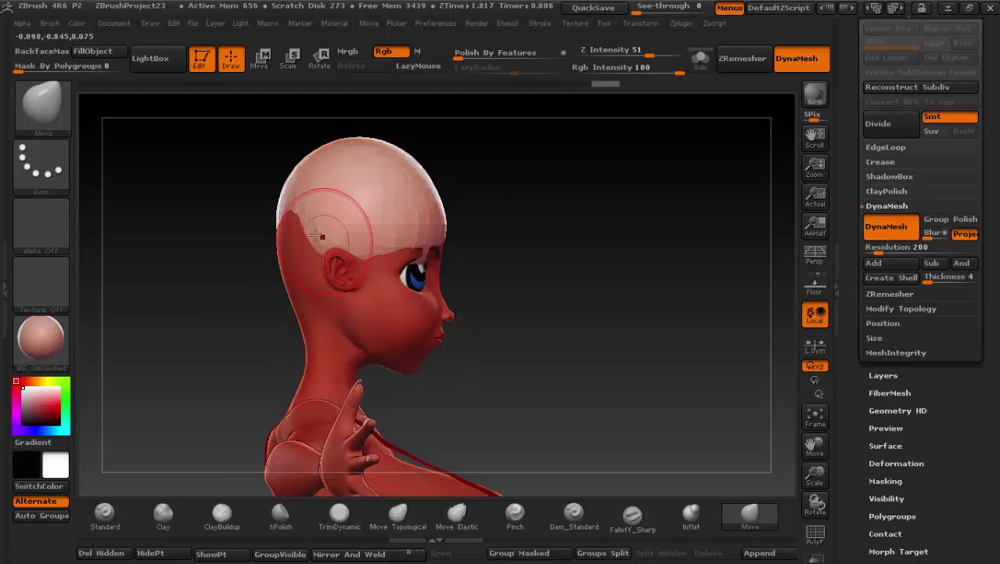
mouse_move(470, 278)
mouse_down()
mouse_move(500, 286)
mouse_move(368, 270)
mouse_up()
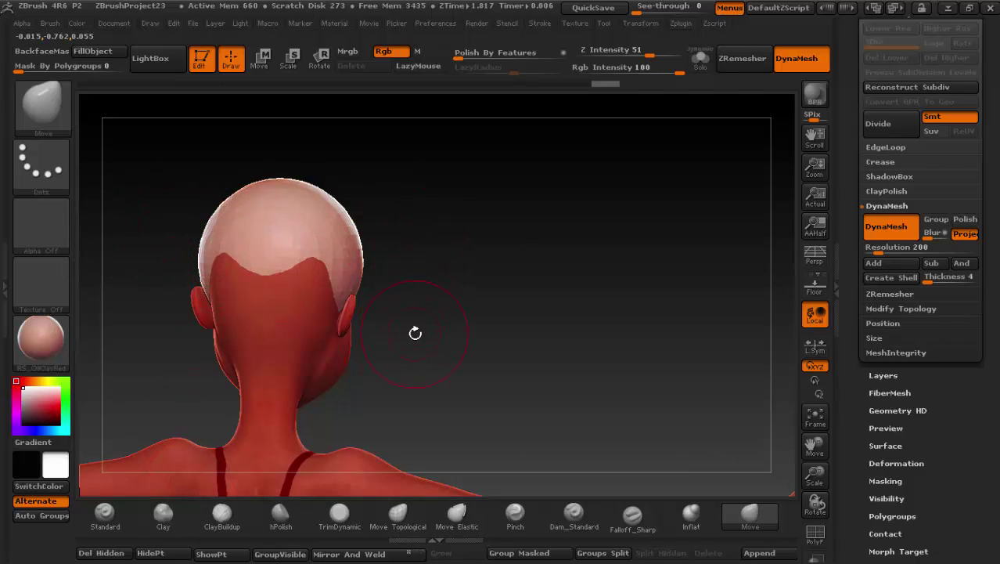
Step: Mask a rectangle over the cap, leaving only the hairline band unmasked
mouse_move(415, 332)
alt+mouse_down()
mouse_move(509, 330)
mouse_move(546, 290)
alt+mouse_up()
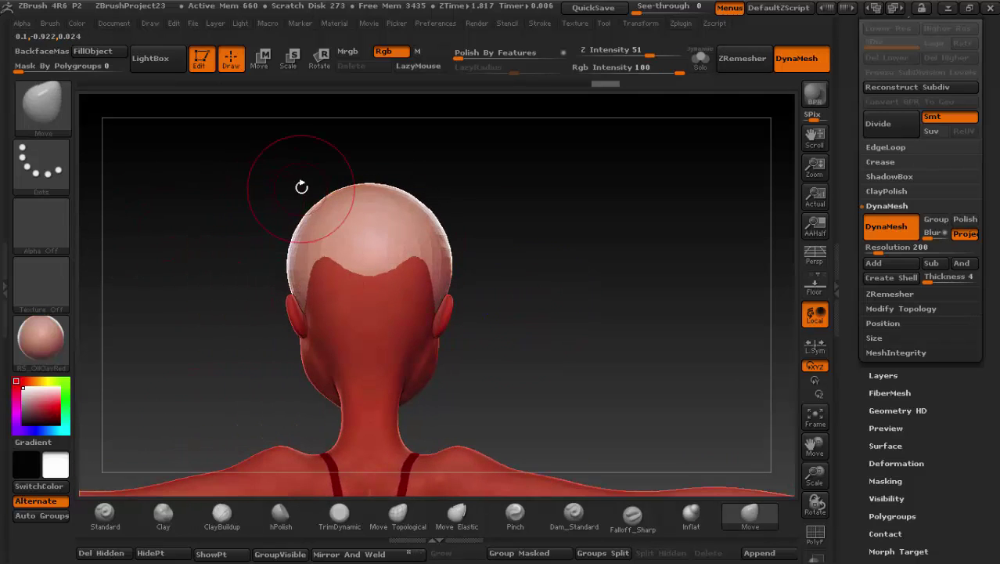
mouse_move(202, 155)
ctrl+mouse_down()
mouse_move(506, 243)
mouse_move(592, 249)
ctrl+mouse_up()
drag(483, 323, 561, 323)
Step: Refine the mask edge and extrude the unmasked scalp downward into a tall shell
key(ctrl)
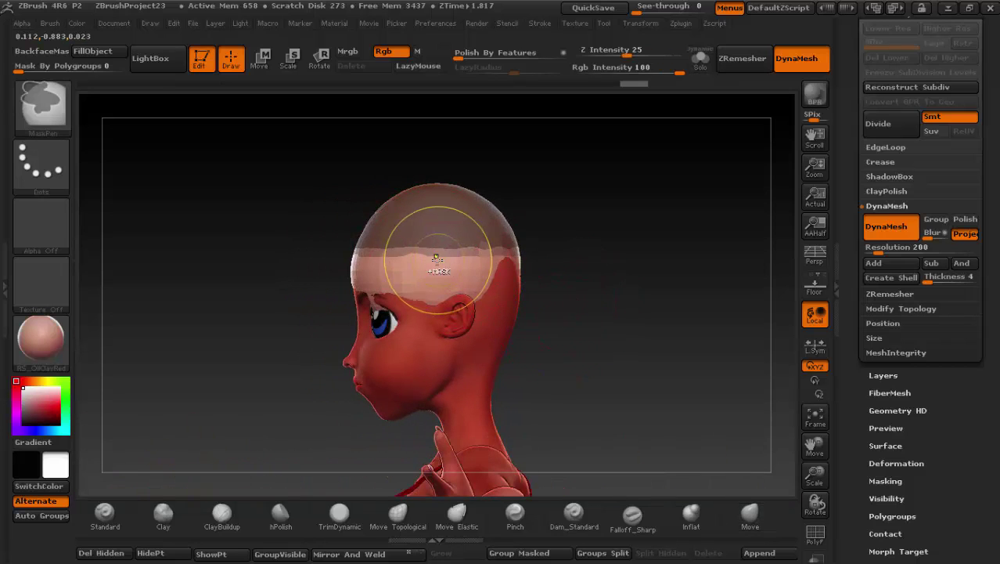
ctrl+click(436, 258)
ctrl+alt+click(437, 260)
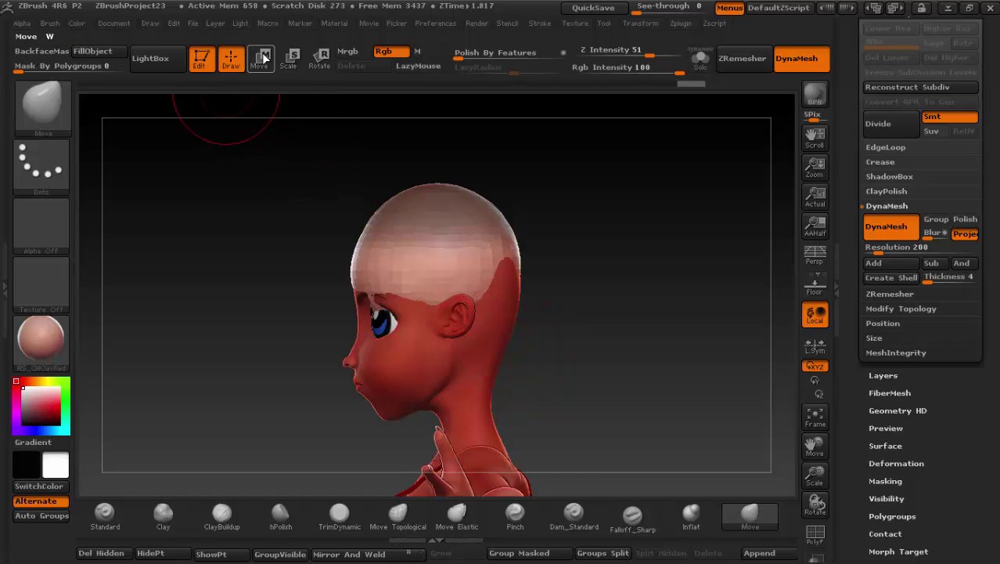
key(w)
mouse_move(451, 249)
mouse_down()
mouse_move(451, 429)
mouse_move(408, 391)
mouse_move(357, 284)
mouse_move(368, 460)
mouse_up()
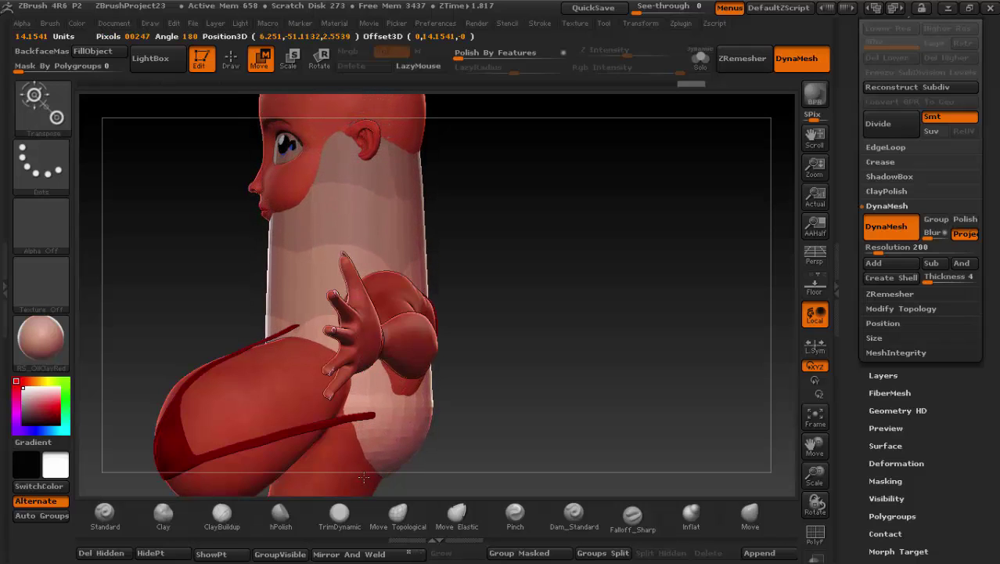
alt+drag(558, 254, 554, 357)
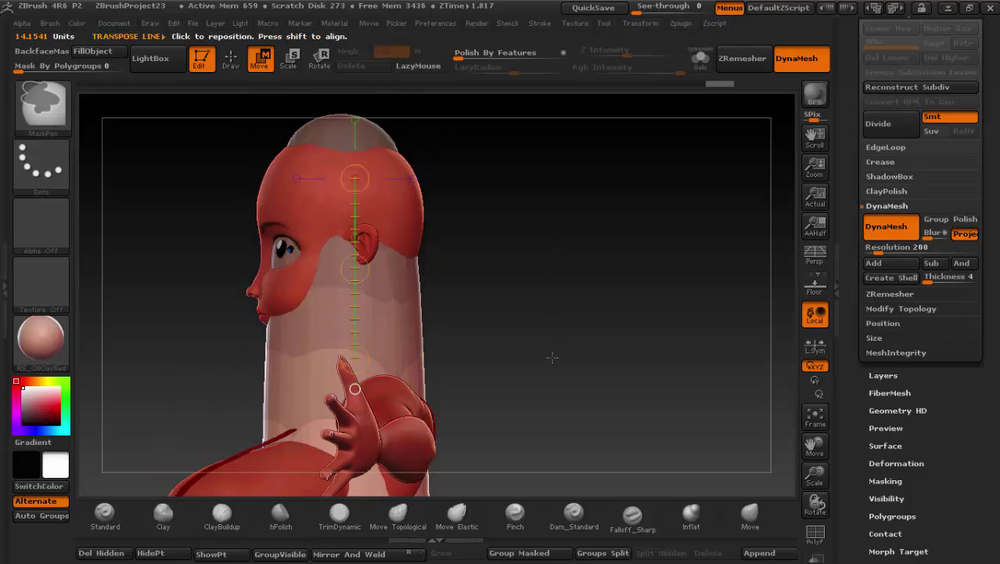
key(ctrl+z)
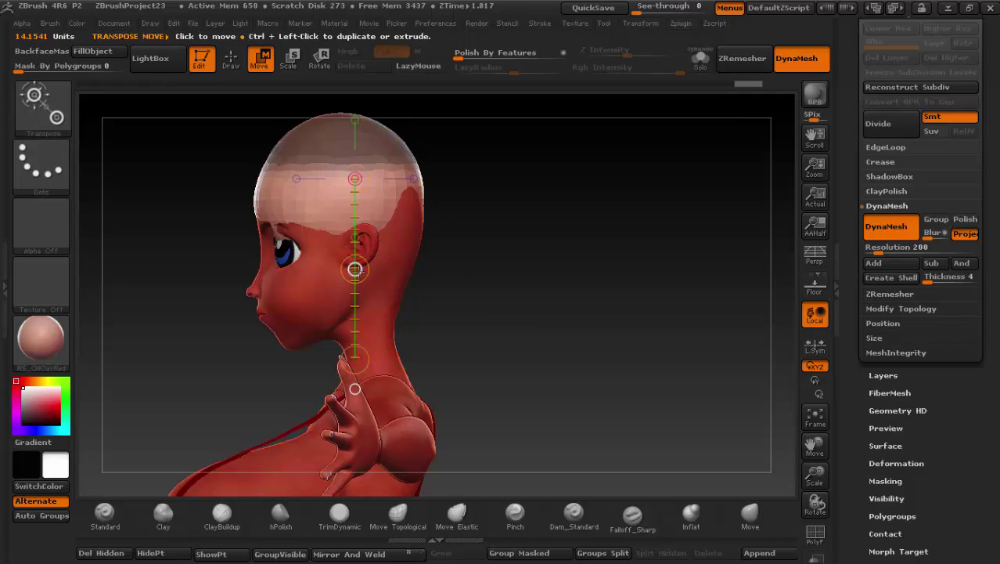
mouse_move(355, 270)
ctrl+mouse_down()
mouse_move(356, 415)
mouse_move(355, 389)
ctrl+mouse_up()
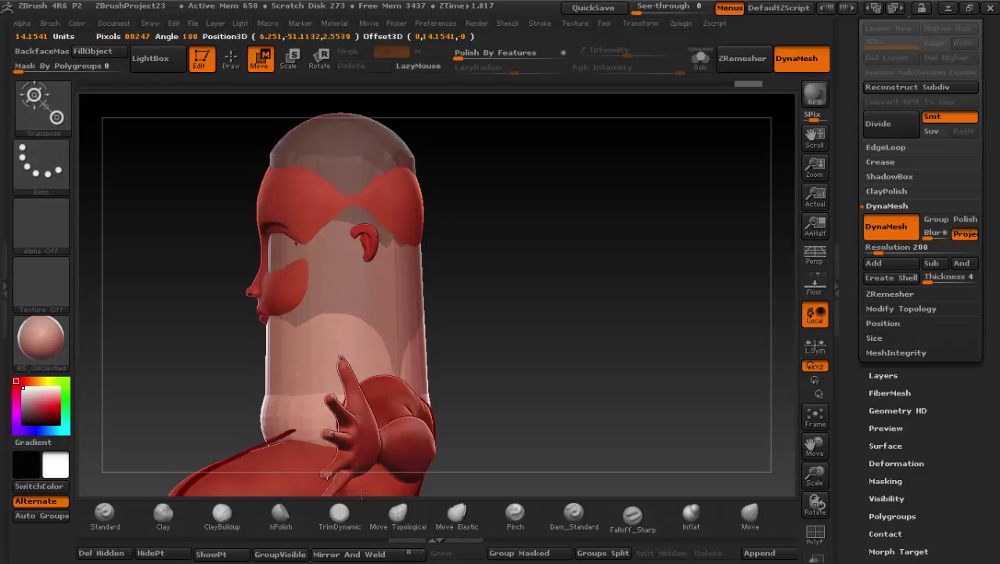
Step: Widen the pill-shaped shell with Scale, then shift it right and straighten it upright
shift+drag(518, 360, 438, 362)
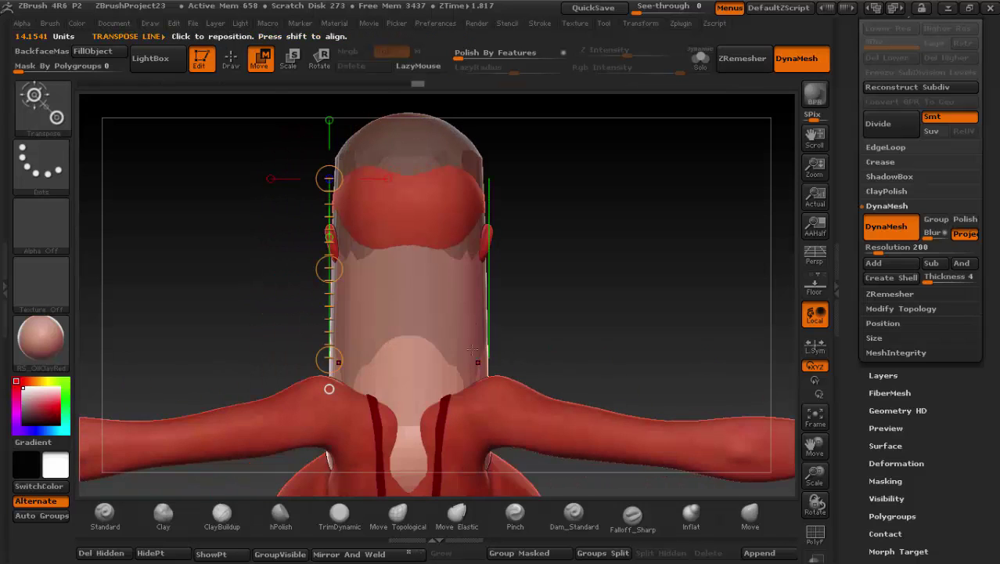
click(288, 63)
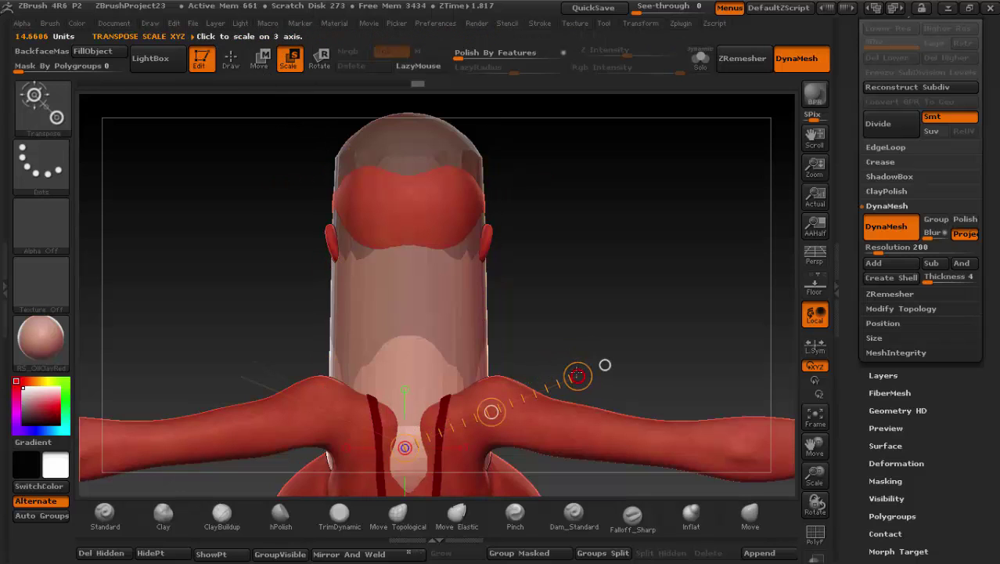
mouse_move(575, 368)
mouse_down()
mouse_move(593, 373)
mouse_move(578, 373)
mouse_move(517, 286)
mouse_up()
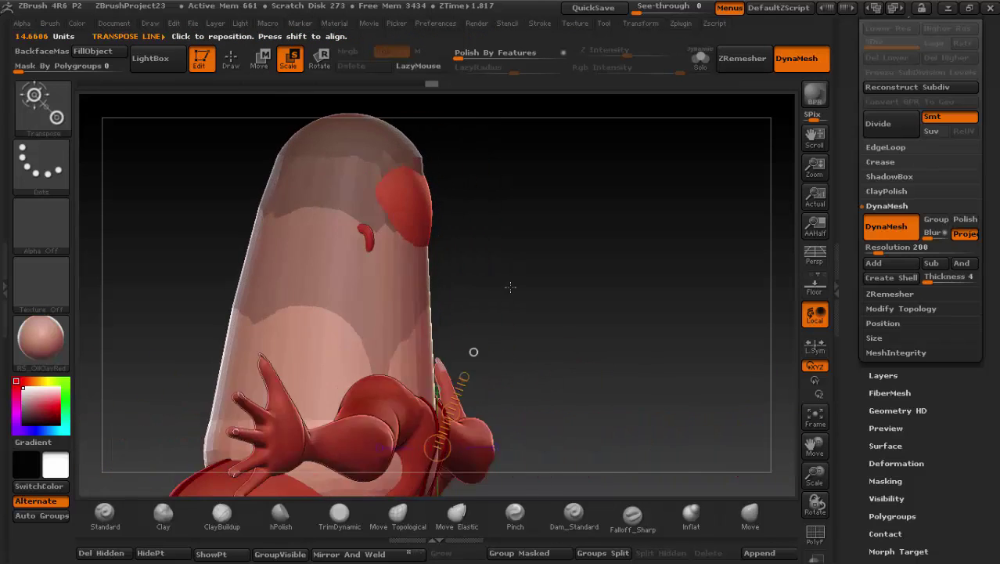
click(261, 59)
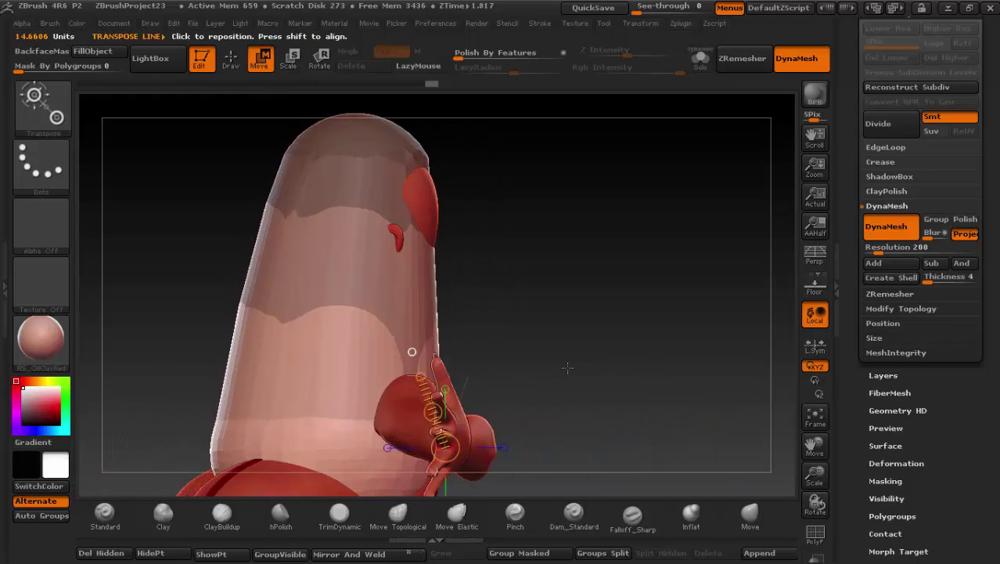
drag(548, 235, 487, 277)
drag(323, 321, 579, 341)
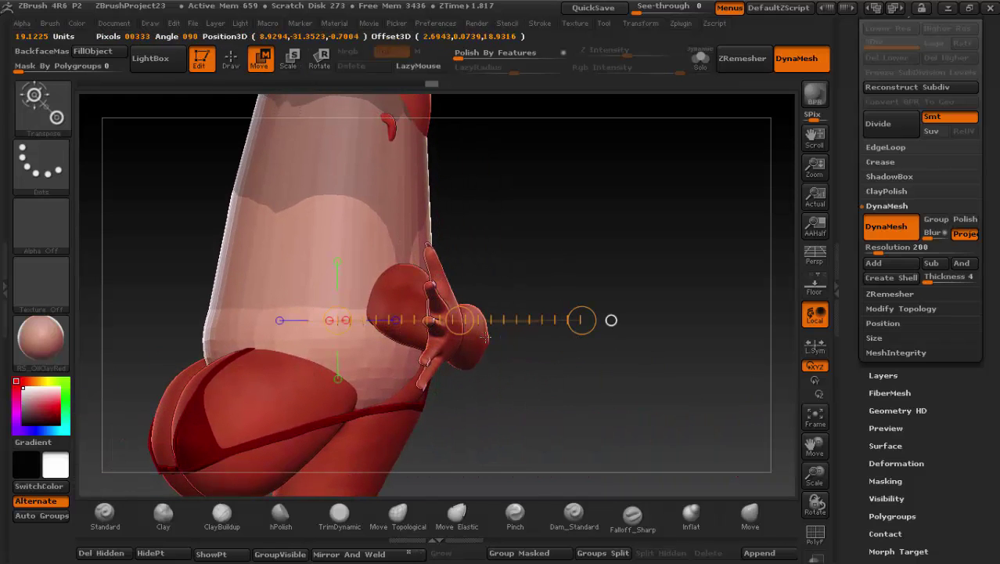
drag(460, 320, 507, 323)
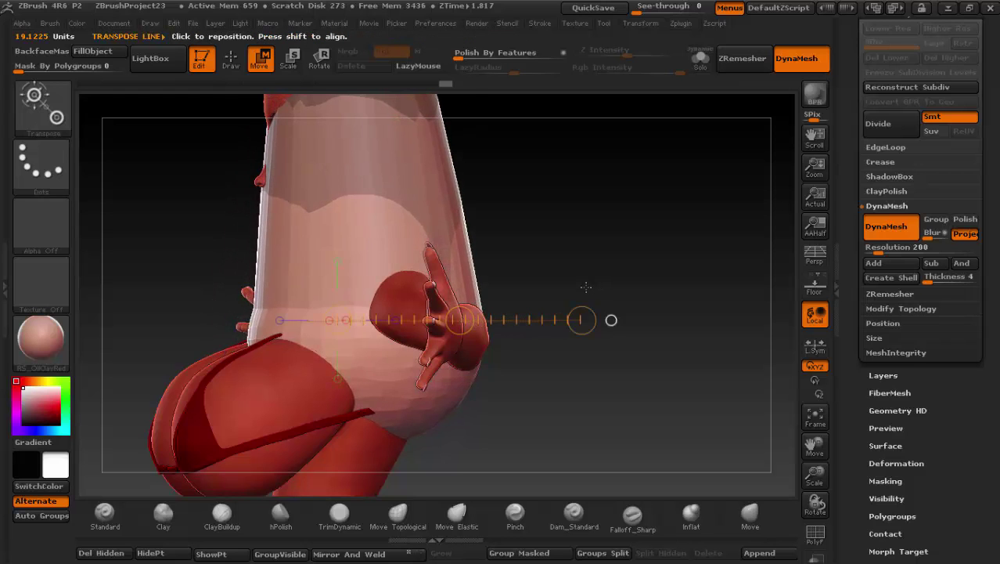
mouse_move(586, 287)
mouse_down()
mouse_move(519, 284)
mouse_move(490, 261)
mouse_move(535, 205)
mouse_move(562, 267)
mouse_move(480, 260)
mouse_move(574, 277)
mouse_up()
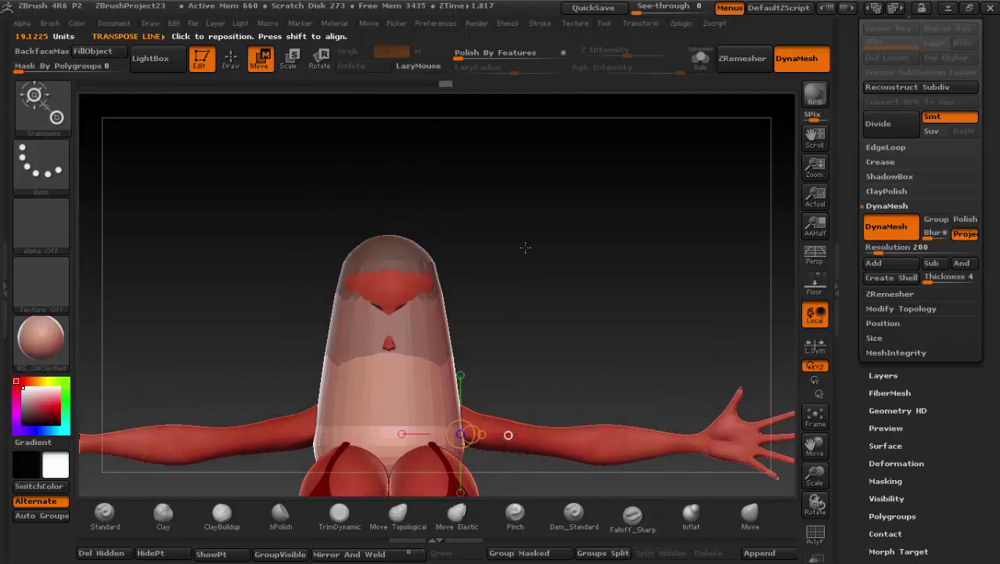
Step: Remesh the shell with clean quad topology and show the polygon wireframe
click(229, 63)
key(ctrl)
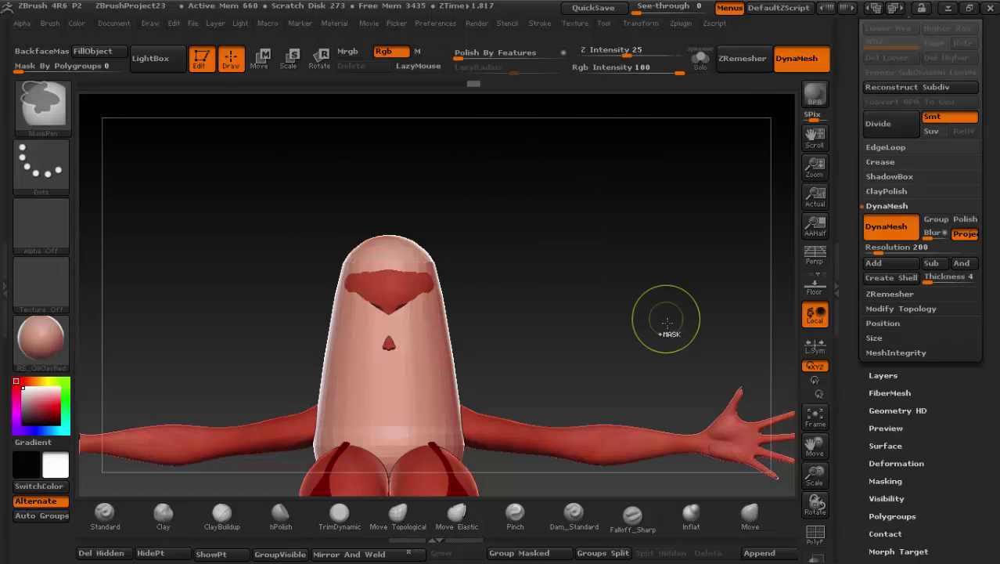
mouse_move(471, 247)
mouse_down()
mouse_move(461, 335)
mouse_move(485, 325)
mouse_up()
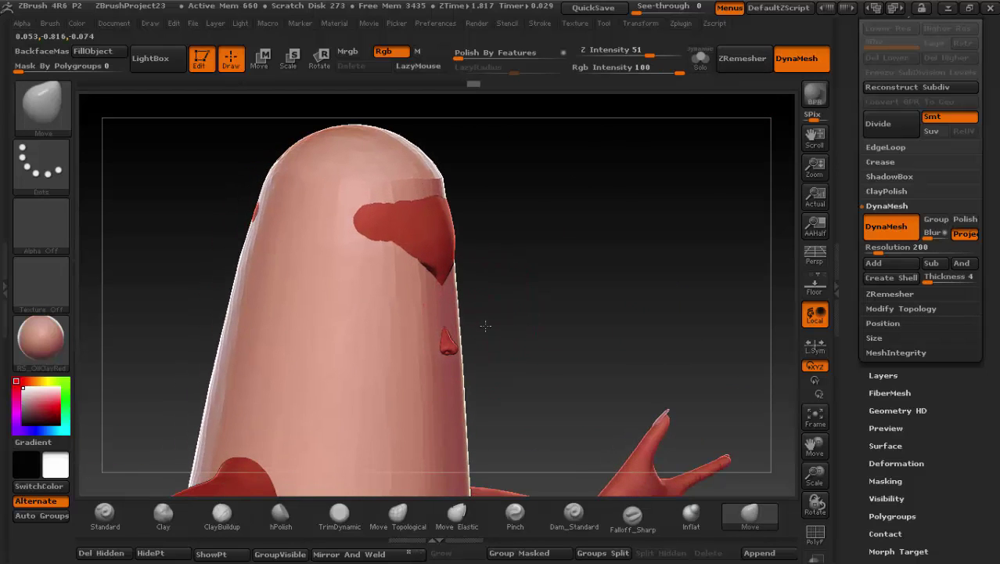
click(740, 72)
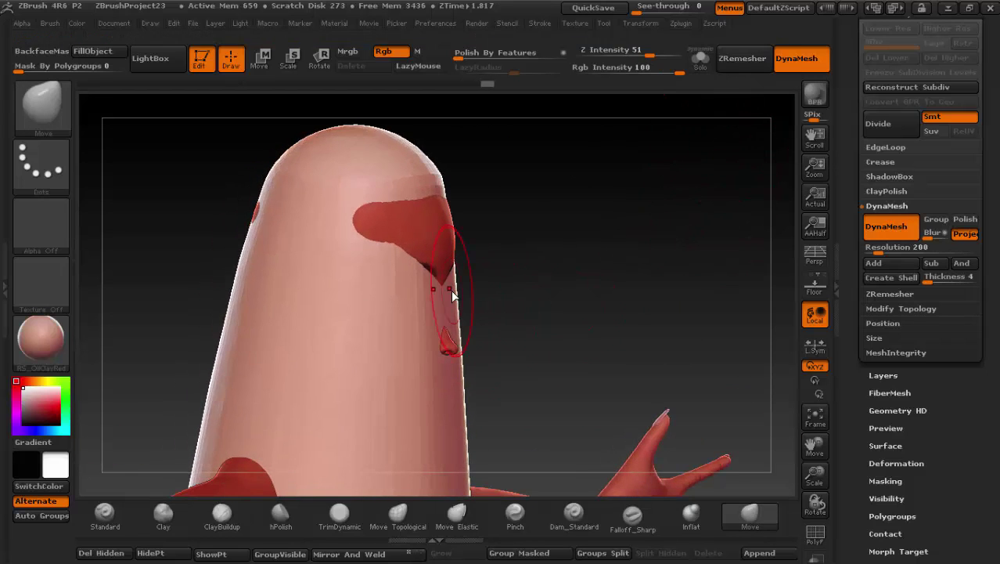
click(815, 538)
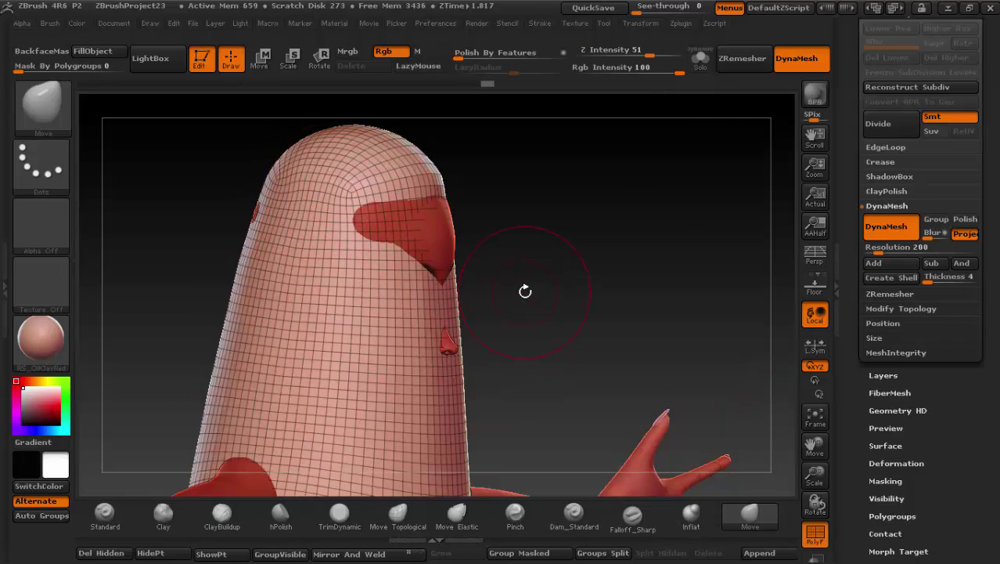
Step: Smooth away the red patches along the shell's edges
drag(539, 355, 546, 314)
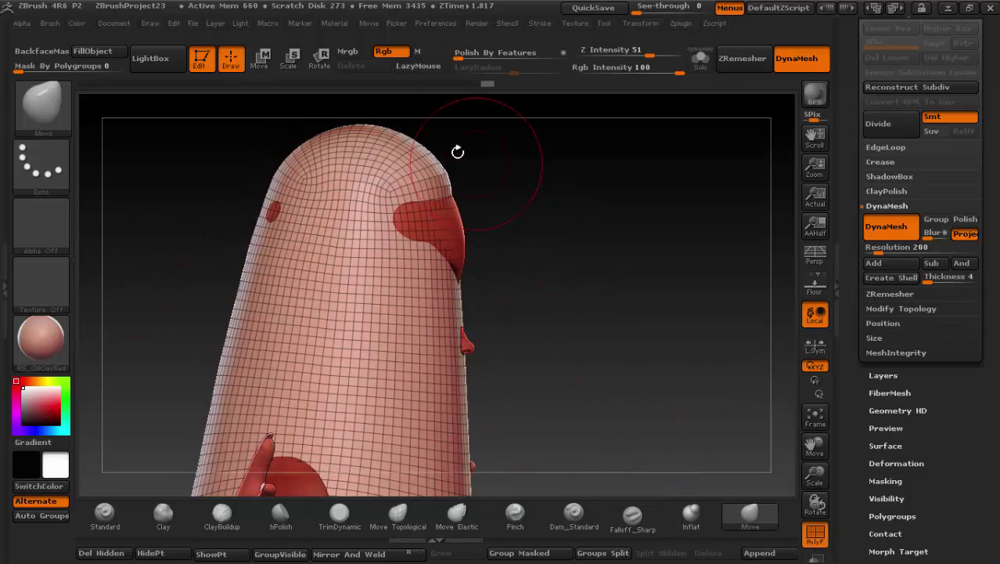
mouse_move(458, 151)
mouse_down()
mouse_move(442, 253)
mouse_move(454, 224)
mouse_up()
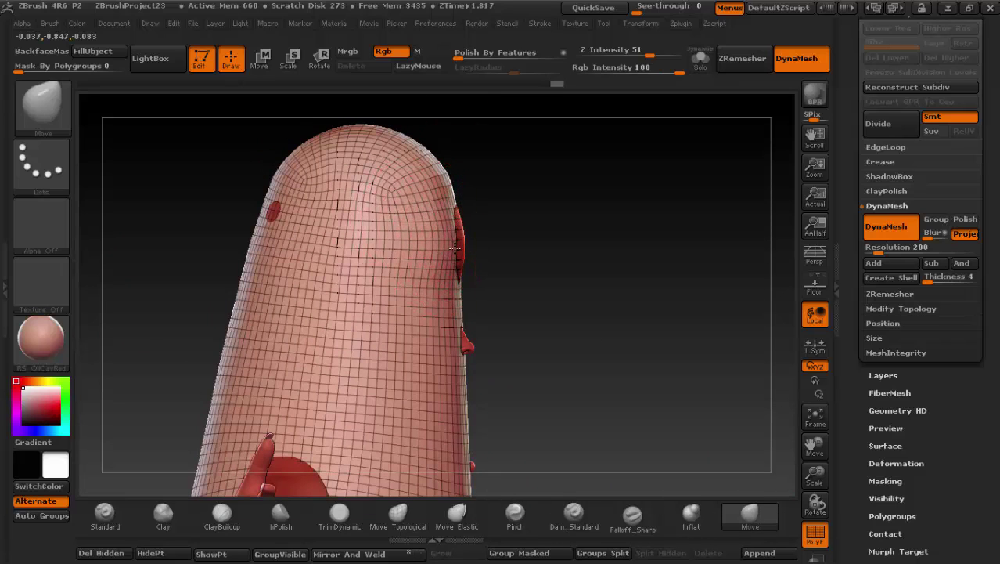
drag(453, 258, 459, 219)
mouse_move(486, 257)
mouse_down()
mouse_move(466, 243)
mouse_move(477, 234)
mouse_move(470, 227)
mouse_up()
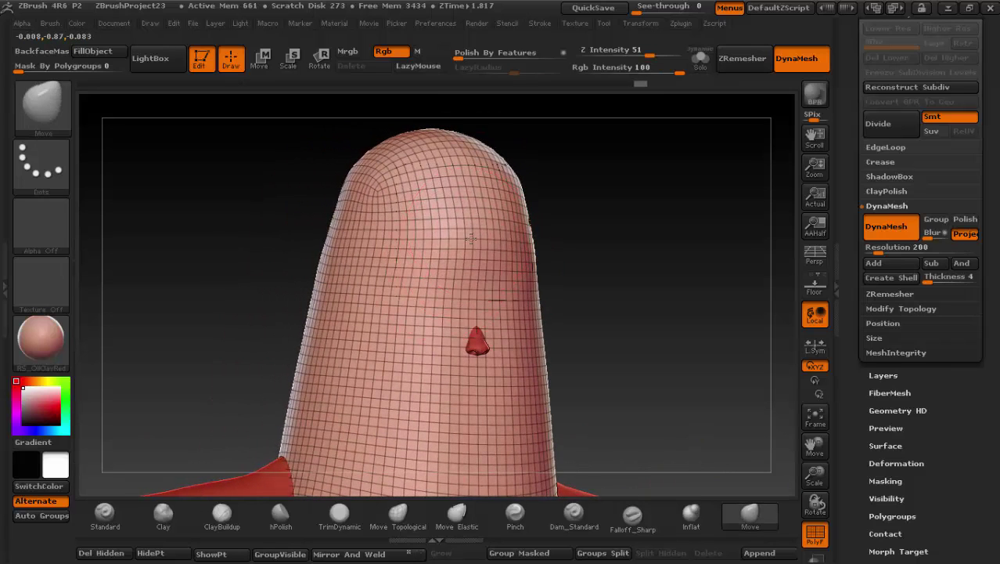
drag(324, 268, 226, 214)
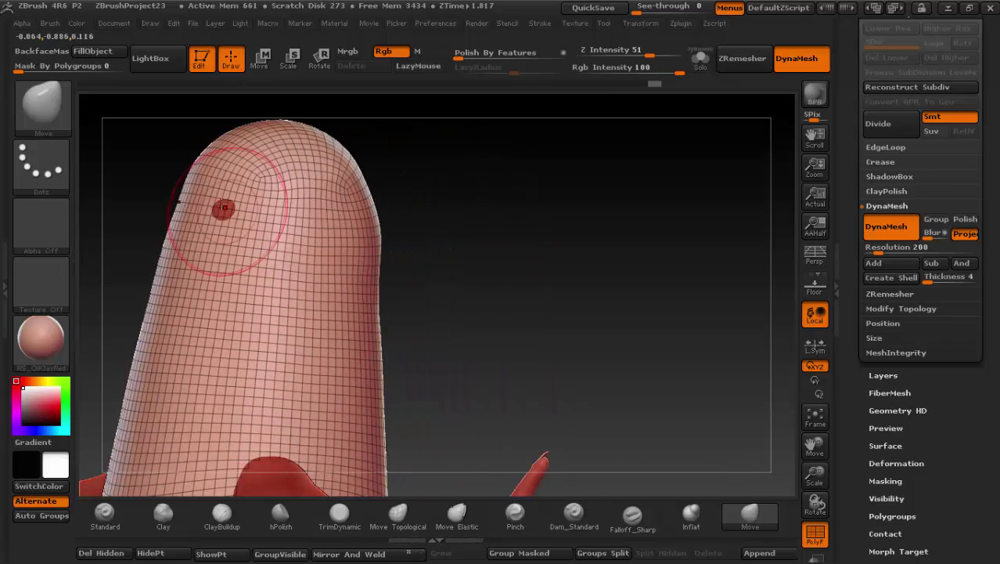
click(226, 214)
mouse_move(435, 324)
mouse_down()
mouse_move(402, 346)
mouse_move(495, 297)
mouse_move(461, 264)
mouse_move(418, 262)
mouse_move(438, 284)
mouse_move(447, 268)
mouse_move(392, 231)
mouse_move(274, 212)
mouse_up()
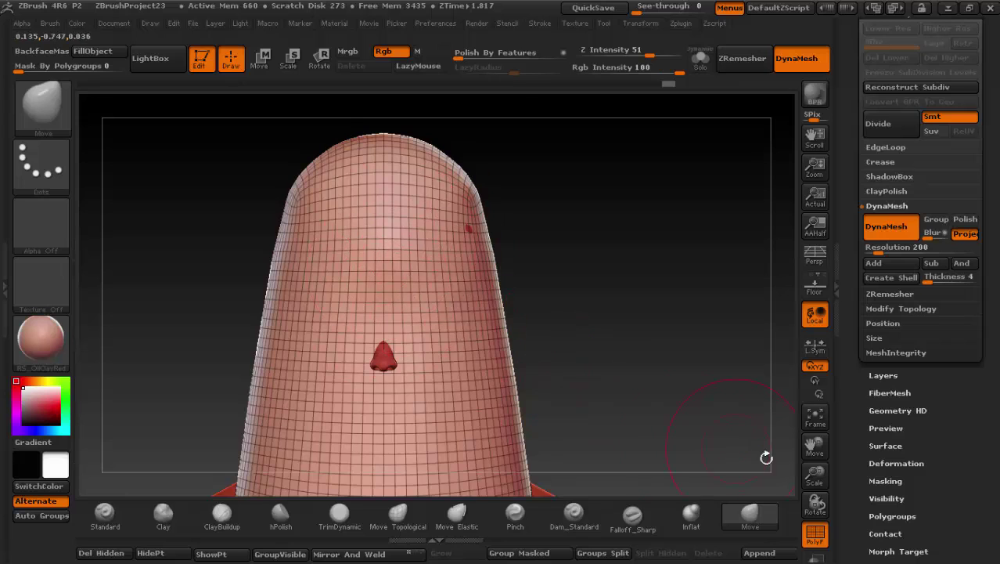
Step: Hide the wireframe, smooth the surface, make it transparent and subdivide to SDiv 4
click(821, 537)
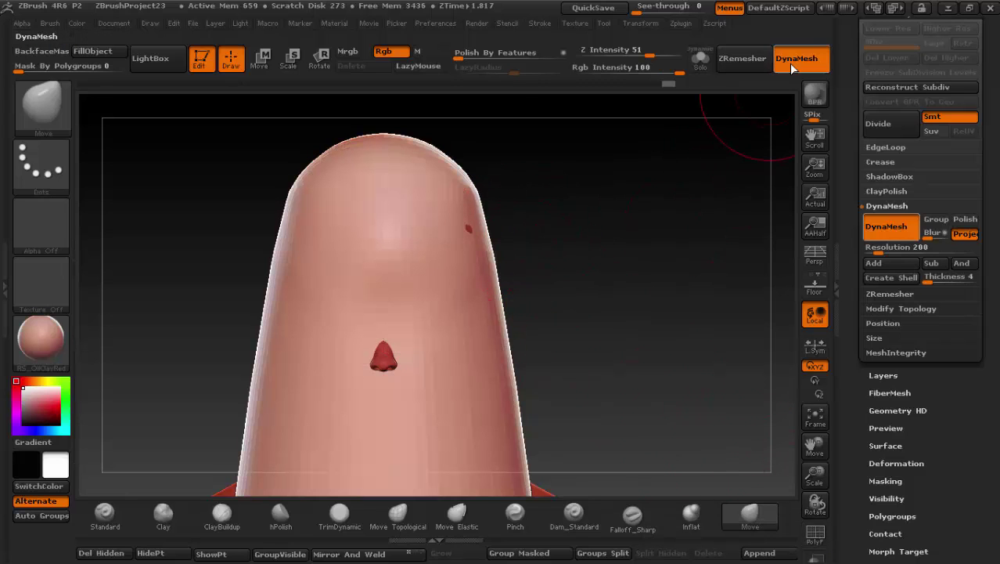
shift+drag(547, 217, 505, 230)
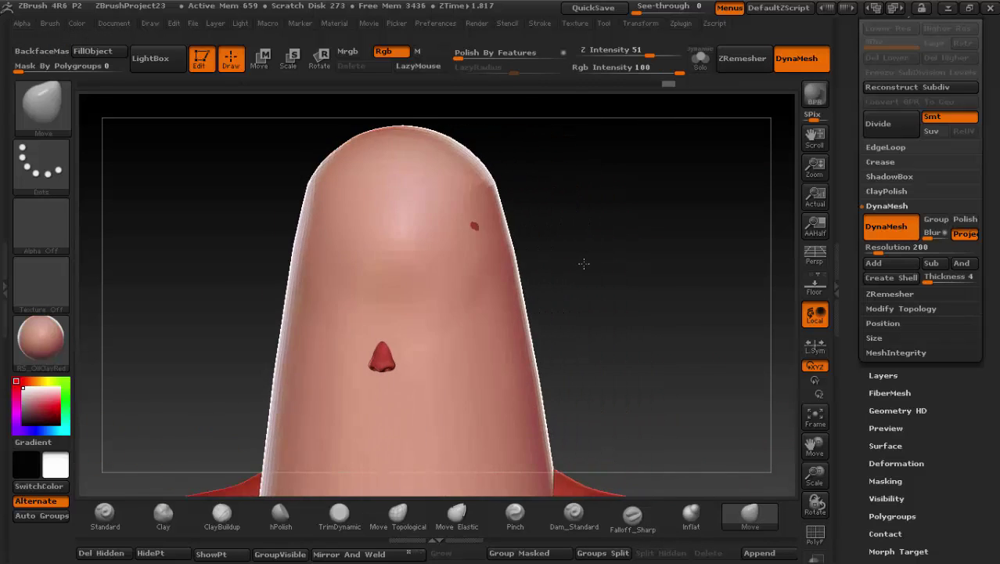
drag(547, 230, 566, 234)
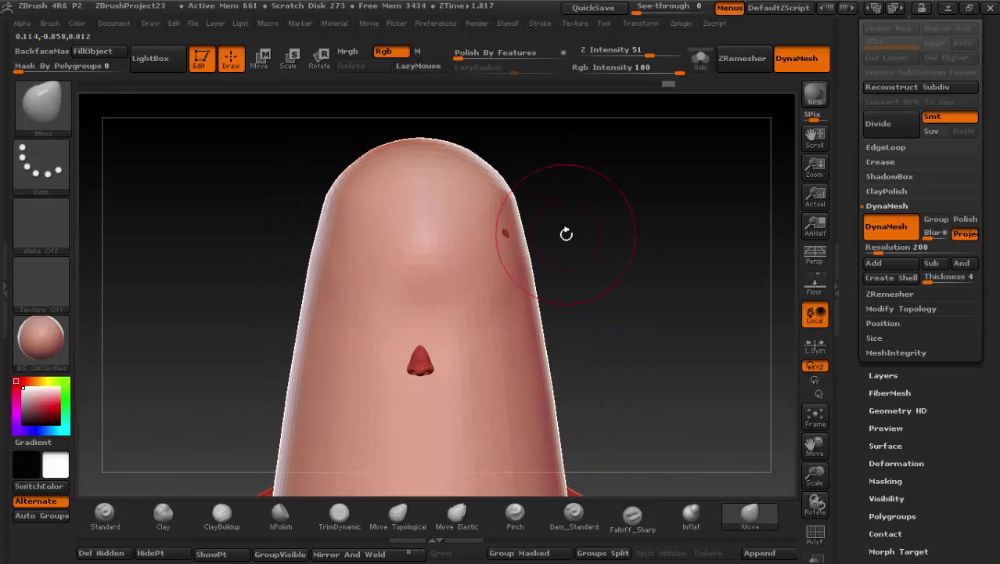
click(819, 558)
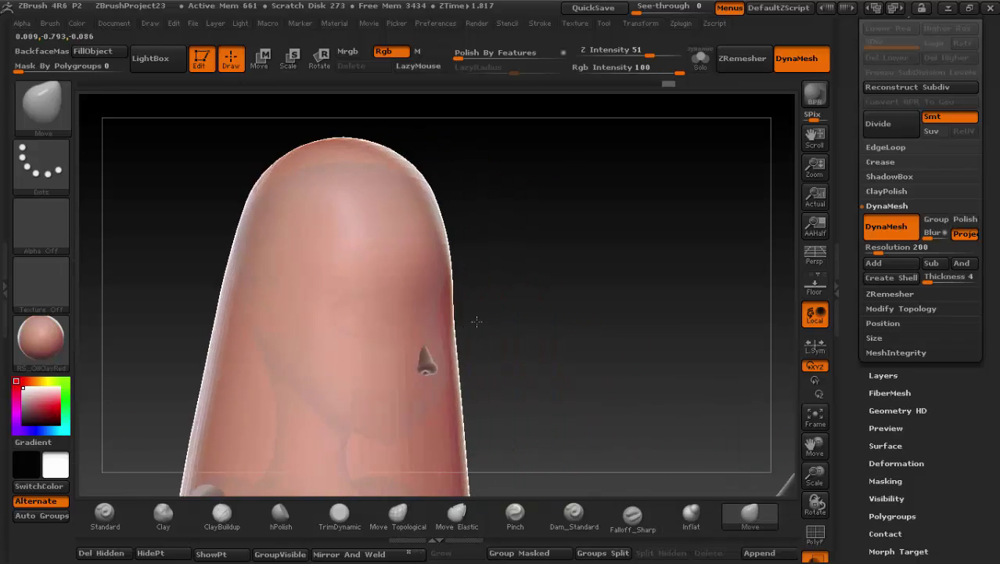
mouse_move(565, 384)
mouse_down()
mouse_move(491, 323)
mouse_move(423, 313)
mouse_up()
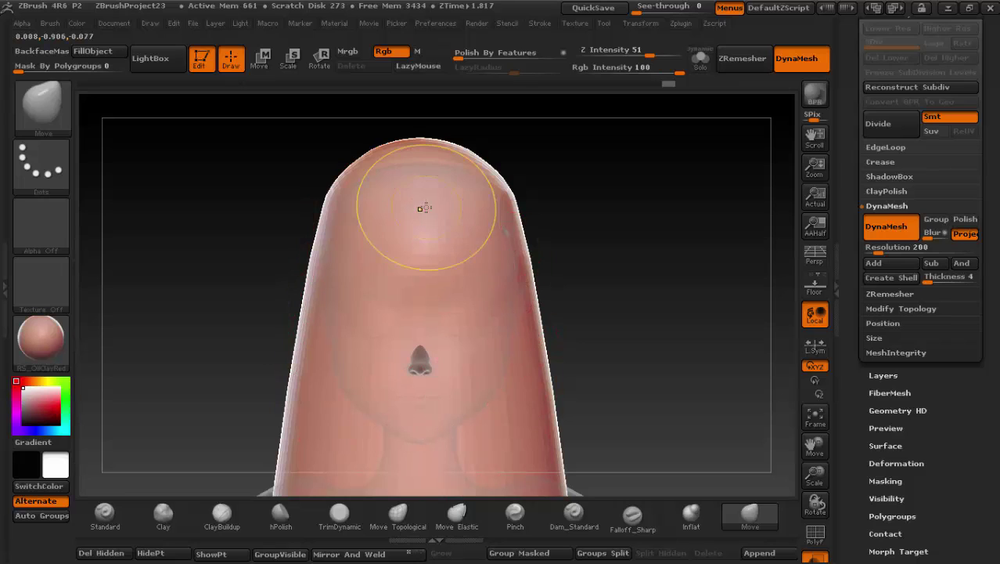
key(ctrl+d)
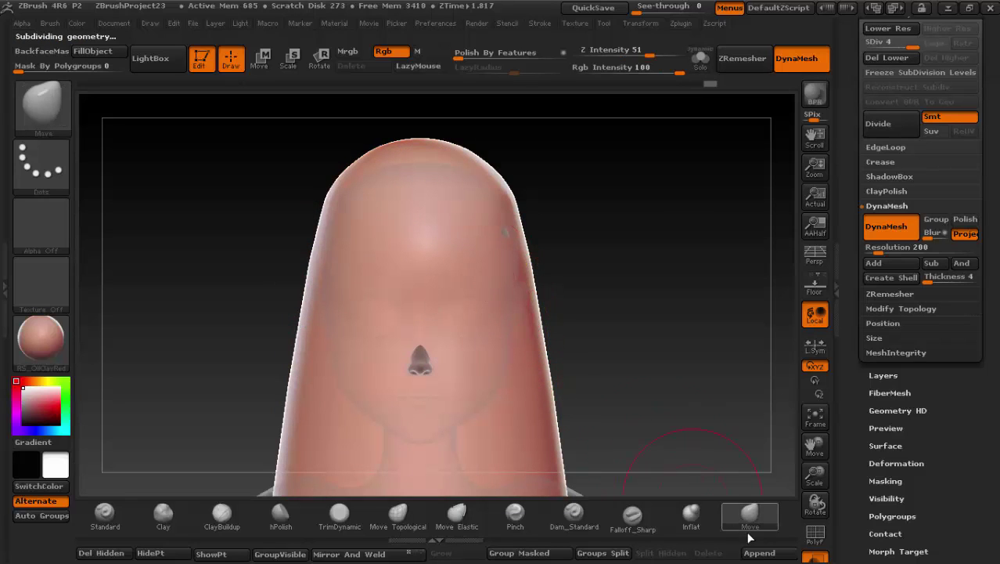
Step: Zoom in on the forehead and set up MaskPen on the Standard brush with LazyMouse enabled
click(815, 535)
click(815, 535)
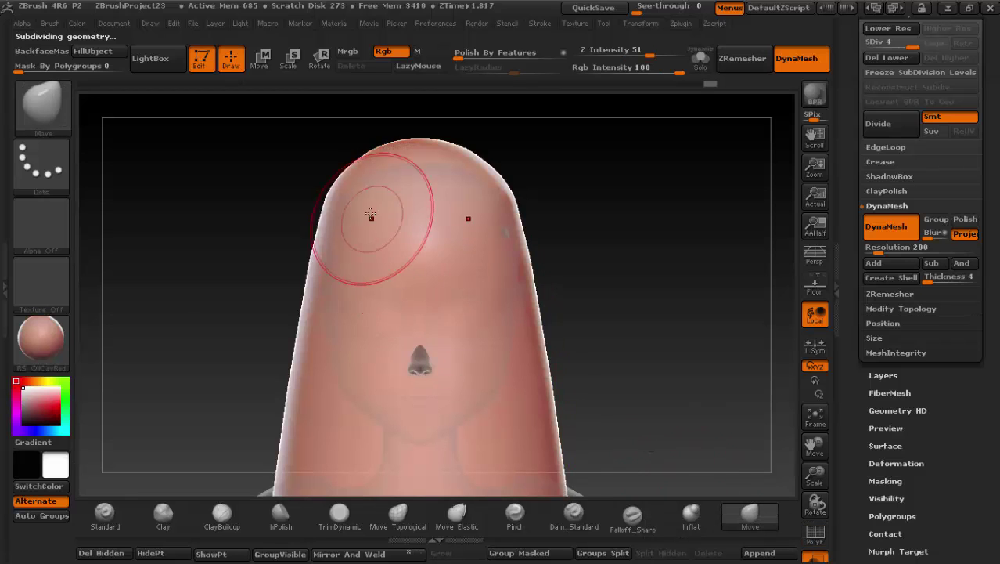
key(space)
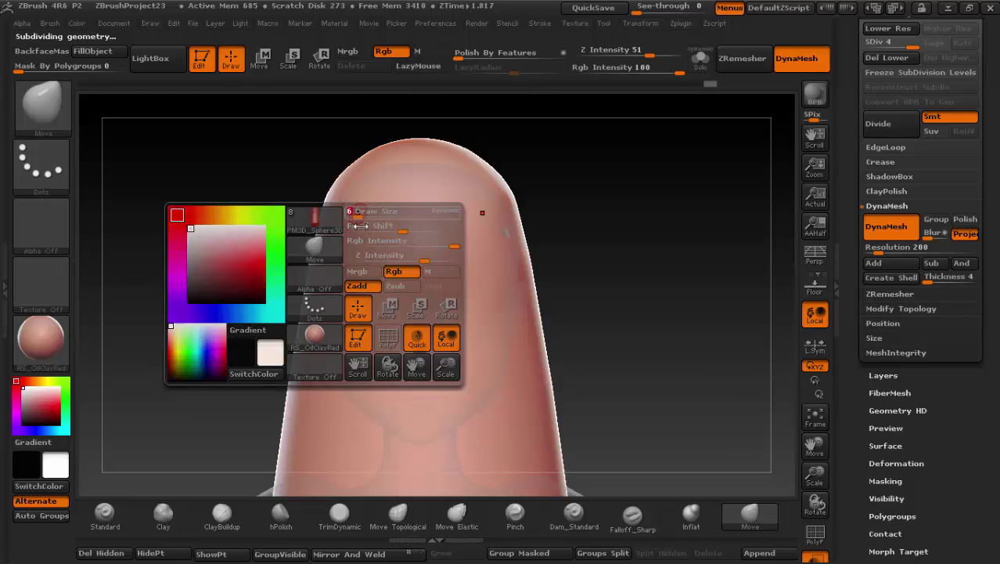
alt+drag(413, 235, 443, 311)
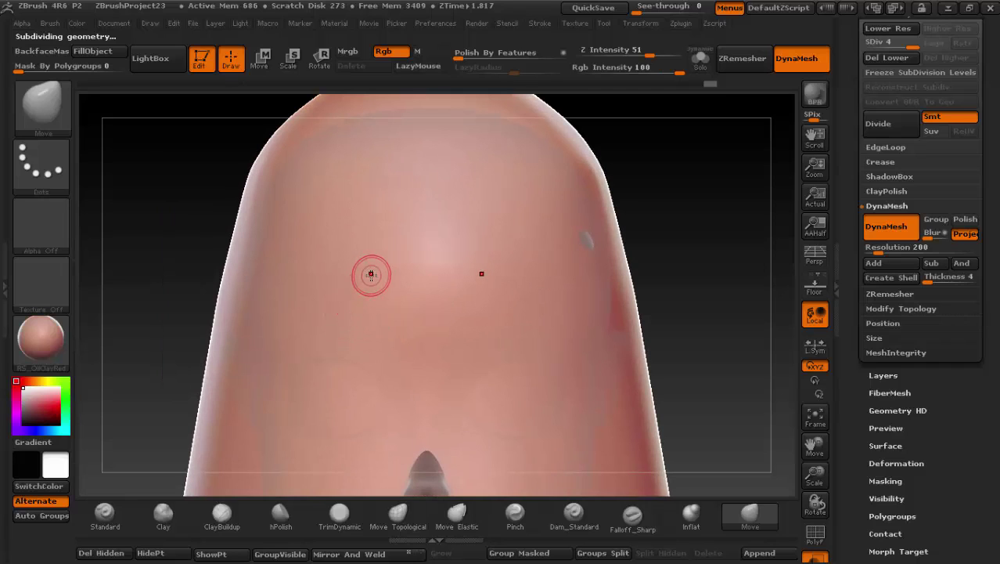
click(104, 512)
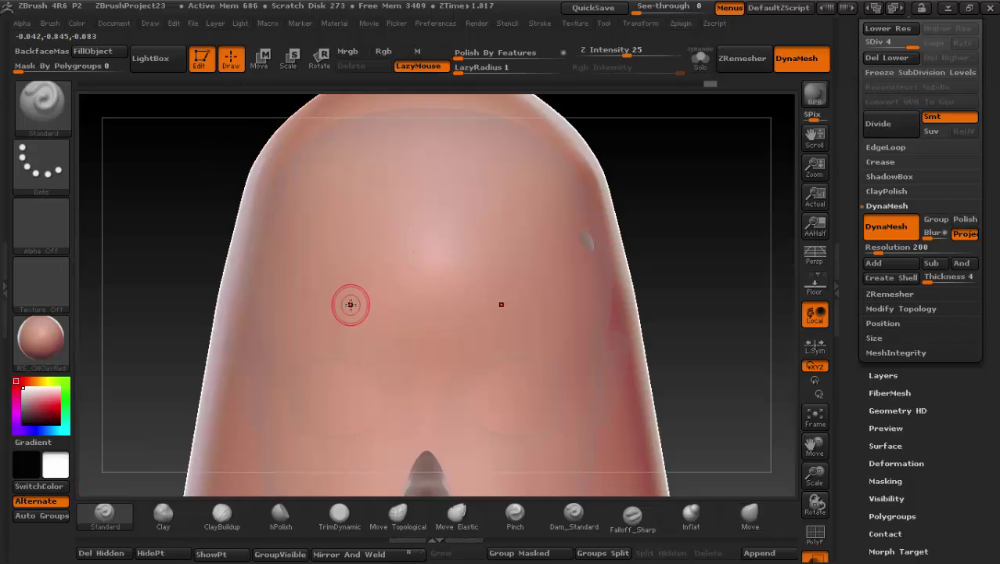
key(ctrl)
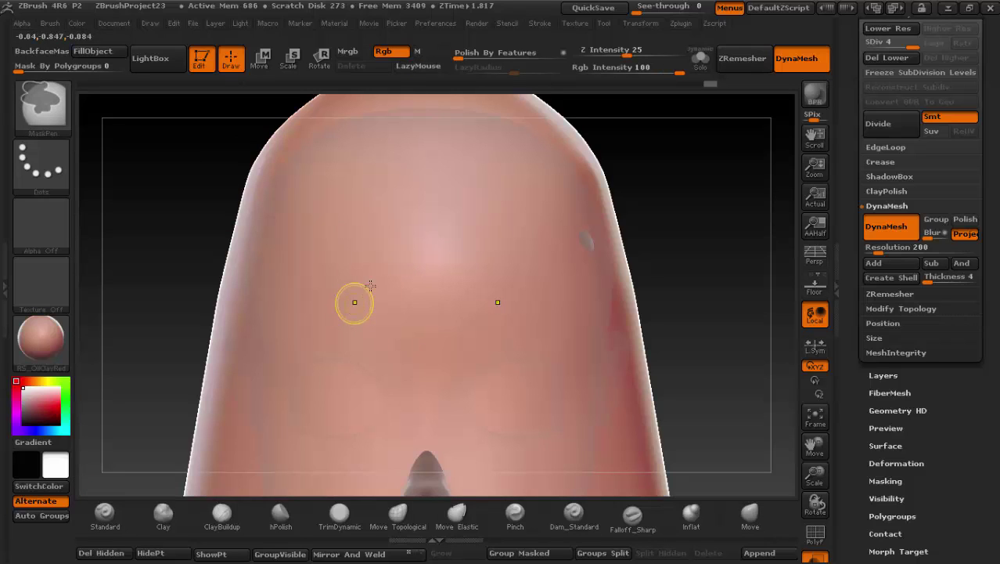
key(space)
key(ctrl)
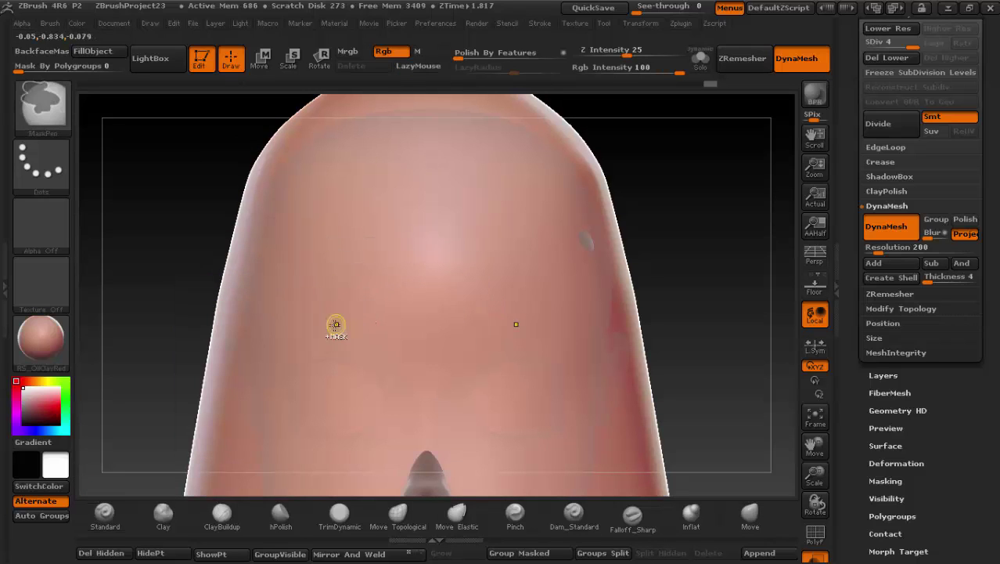
click(435, 67)
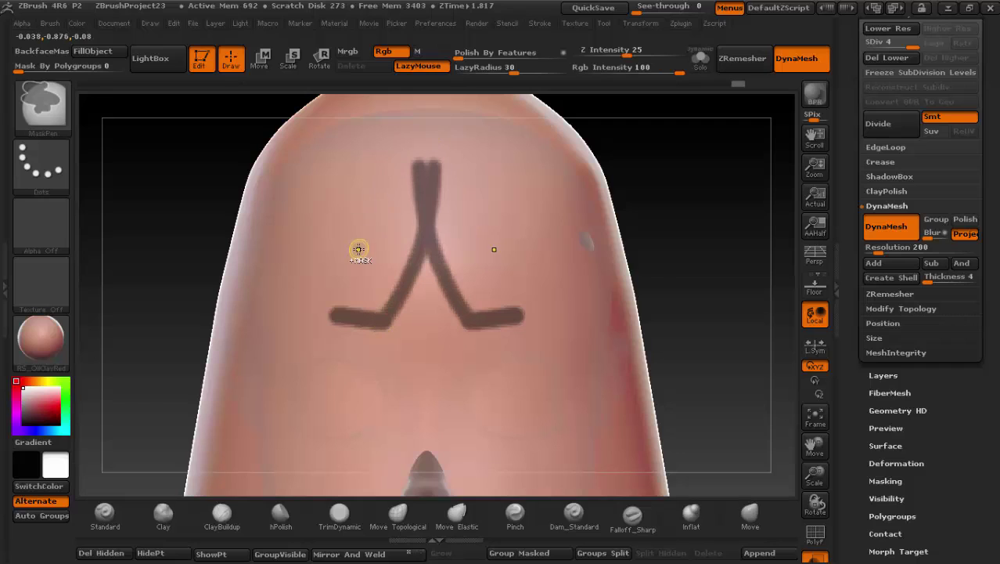
Step: Undo the trial mask stroke and mask the outline of a new bang strand up the forehead
key(ctrl+z)
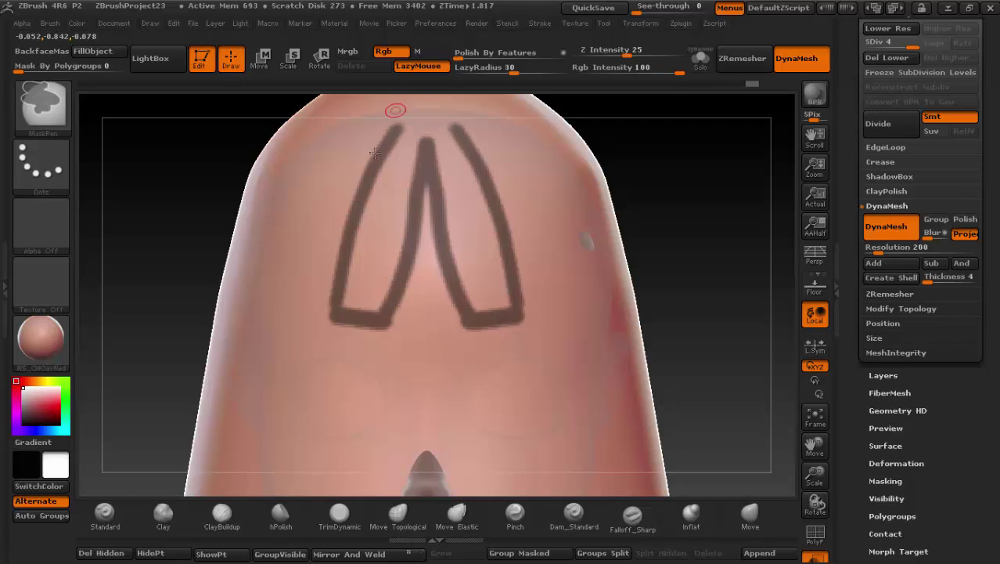
mouse_move(375, 152)
mouse_down()
mouse_move(359, 258)
mouse_move(339, 272)
mouse_move(397, 263)
mouse_move(296, 294)
mouse_up()
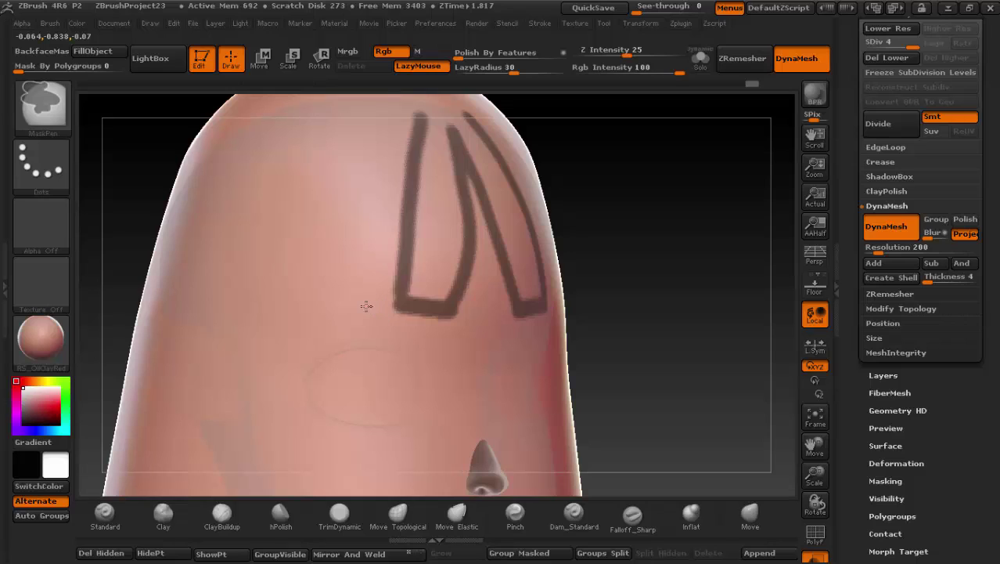
mouse_move(340, 307)
mouse_down()
mouse_move(283, 324)
mouse_move(262, 306)
mouse_up()
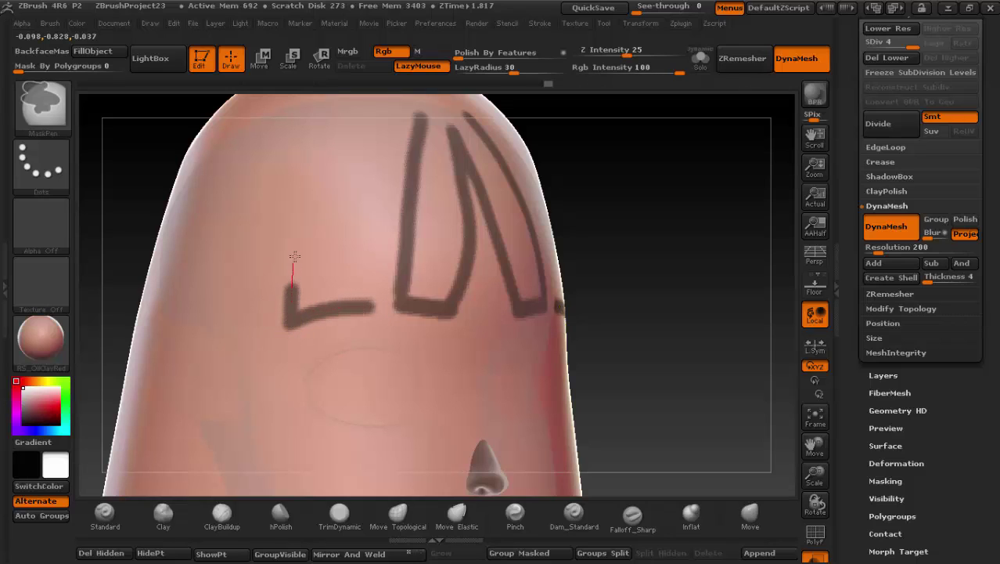
mouse_move(294, 256)
mouse_down()
mouse_move(299, 205)
mouse_move(352, 96)
mouse_up()
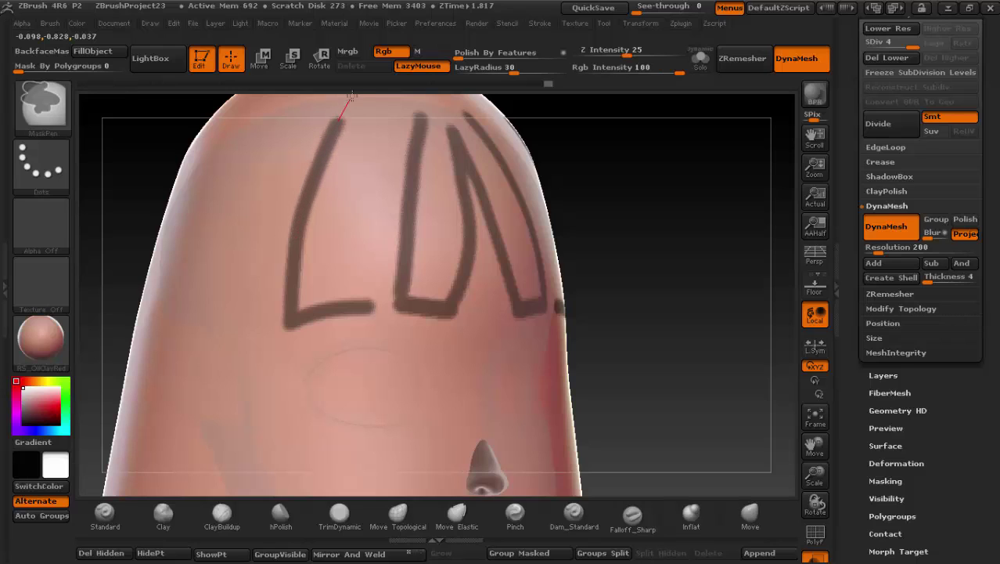
mouse_move(376, 310)
mouse_down()
mouse_move(402, 101)
mouse_move(426, 84)
mouse_up()
Step: Turn off LazyMouse and mask the tops of the middle bang strands
click(105, 512)
drag(705, 196, 405, 216)
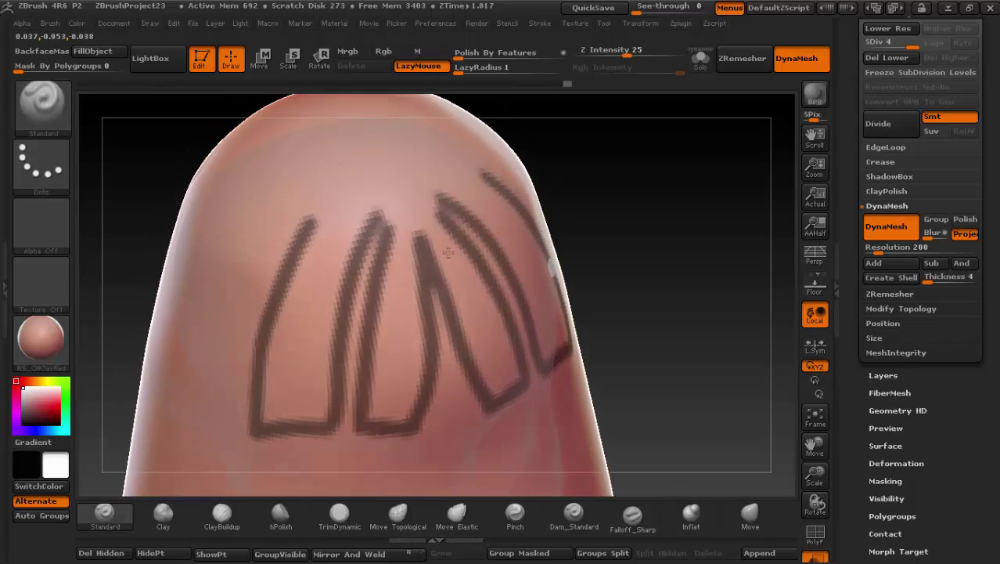
click(415, 66)
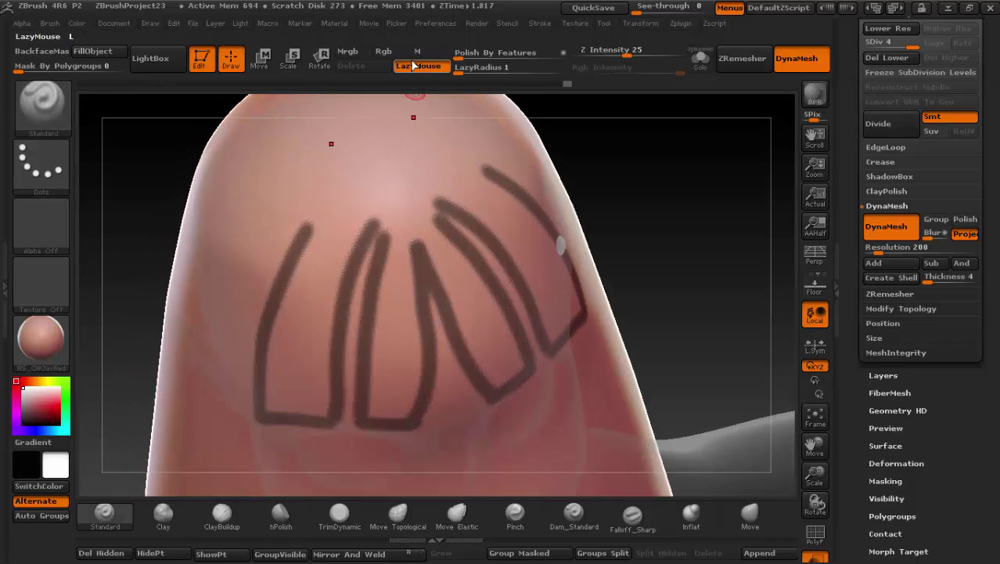
key(ctrl)
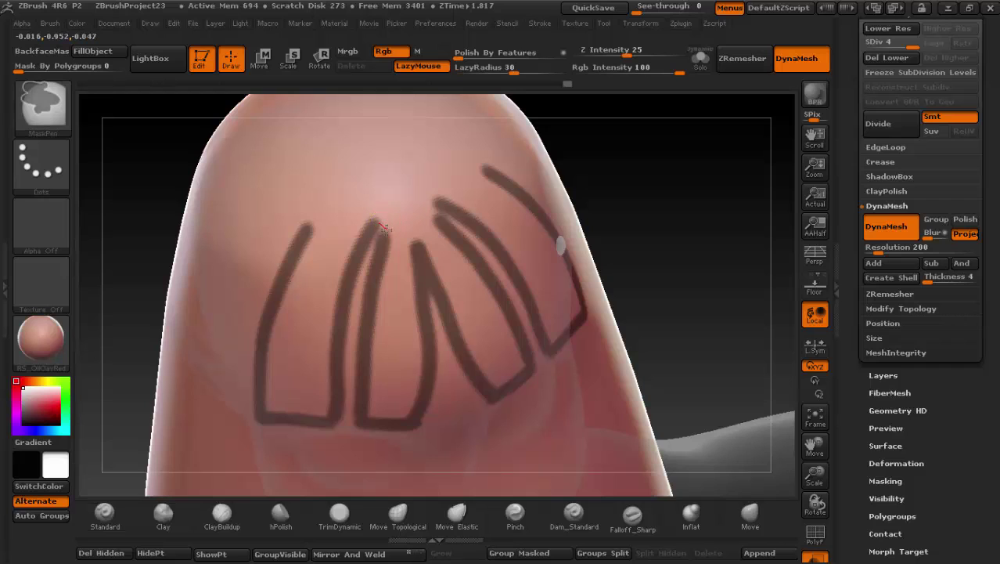
key(ctrl)
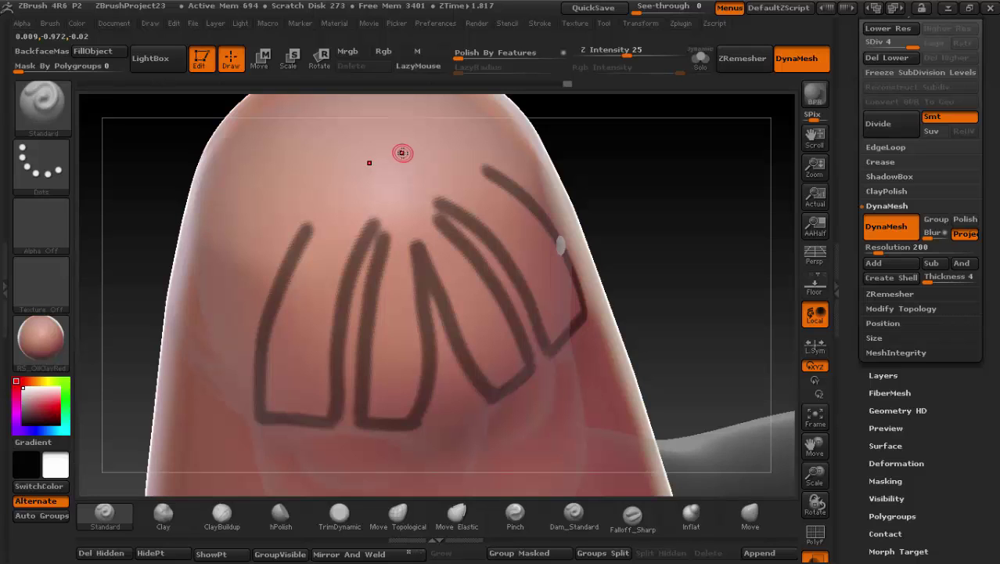
key(ctrl)
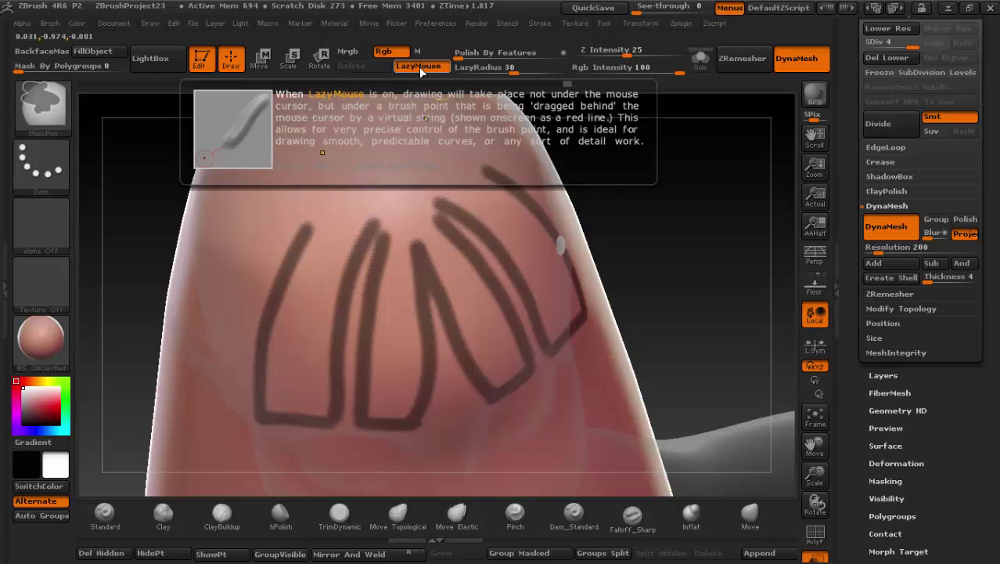
click(420, 68)
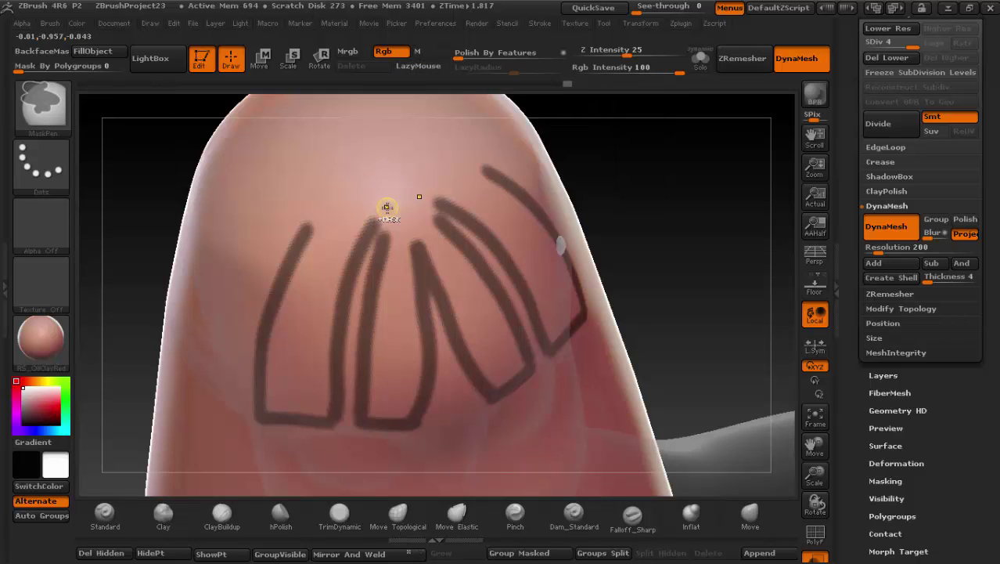
mouse_move(386, 207)
ctrl+mouse_down()
mouse_move(392, 257)
mouse_move(373, 407)
mouse_move(415, 358)
mouse_move(399, 202)
mouse_move(402, 286)
mouse_move(381, 393)
ctrl+mouse_up()
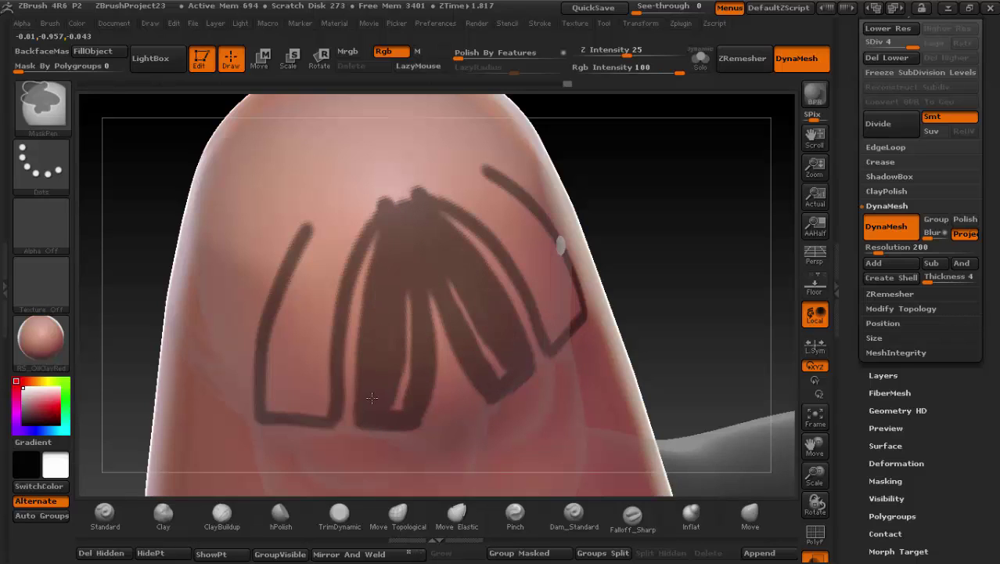
Step: Fill the middle and left bang strands with solid mask up to the top of the head
mouse_move(400, 404)
ctrl+mouse_down()
mouse_move(394, 317)
mouse_move(407, 293)
ctrl+mouse_up()
ctrl+drag(413, 205, 389, 160)
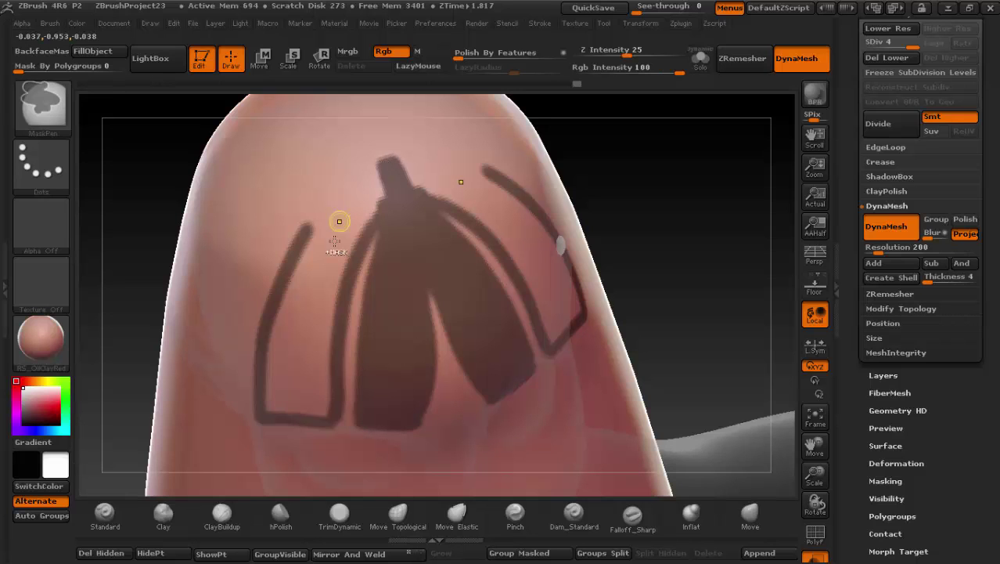
drag(359, 306, 382, 152)
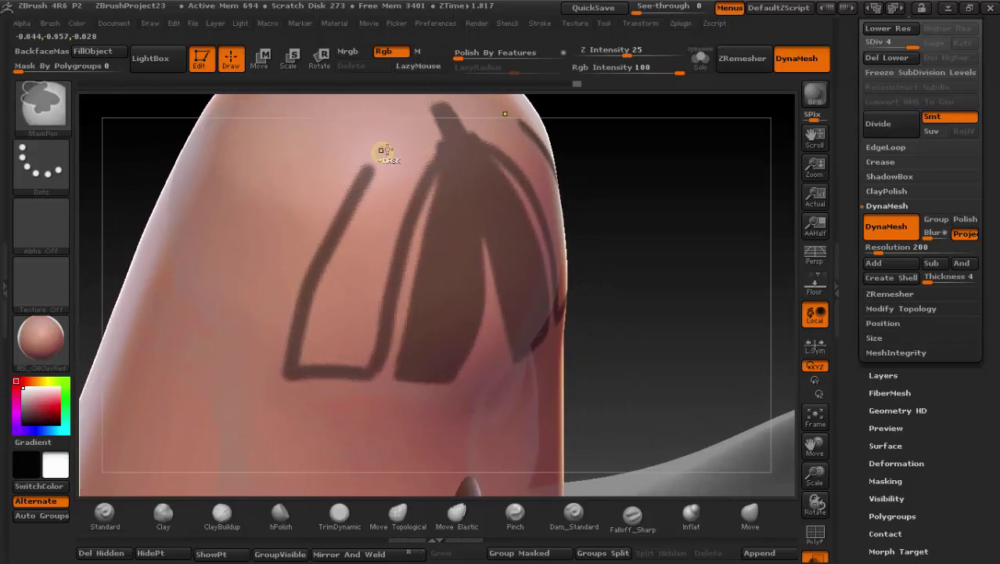
ctrl+drag(330, 256, 313, 317)
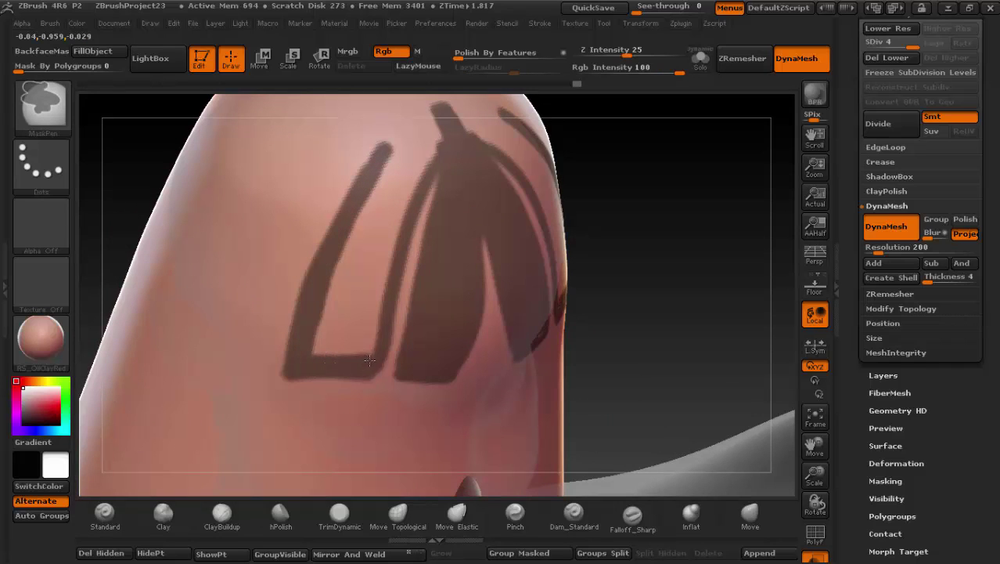
mouse_move(369, 360)
ctrl+mouse_down()
mouse_move(388, 249)
mouse_move(432, 156)
mouse_move(434, 110)
mouse_move(365, 312)
ctrl+mouse_up()
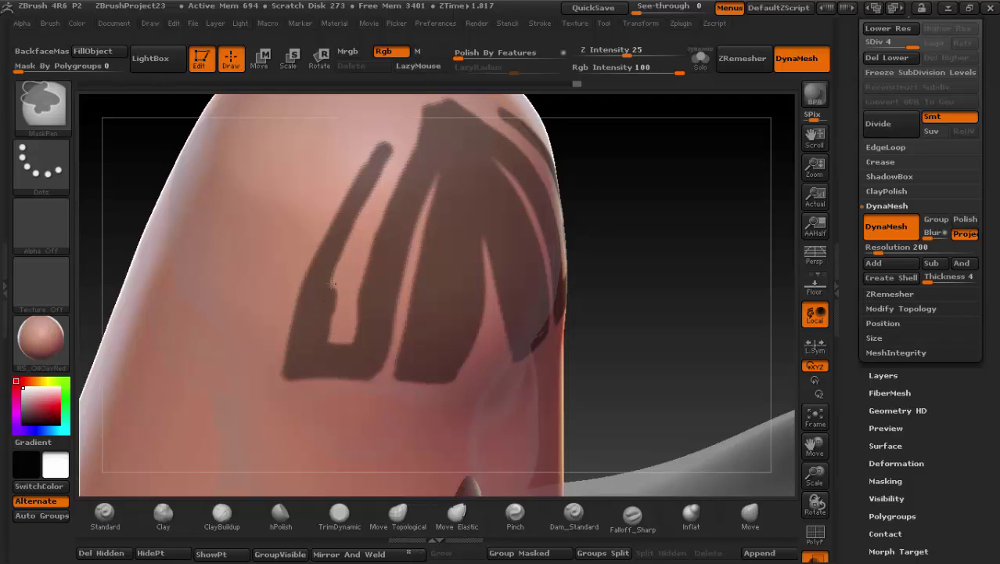
ctrl+drag(348, 239, 417, 115)
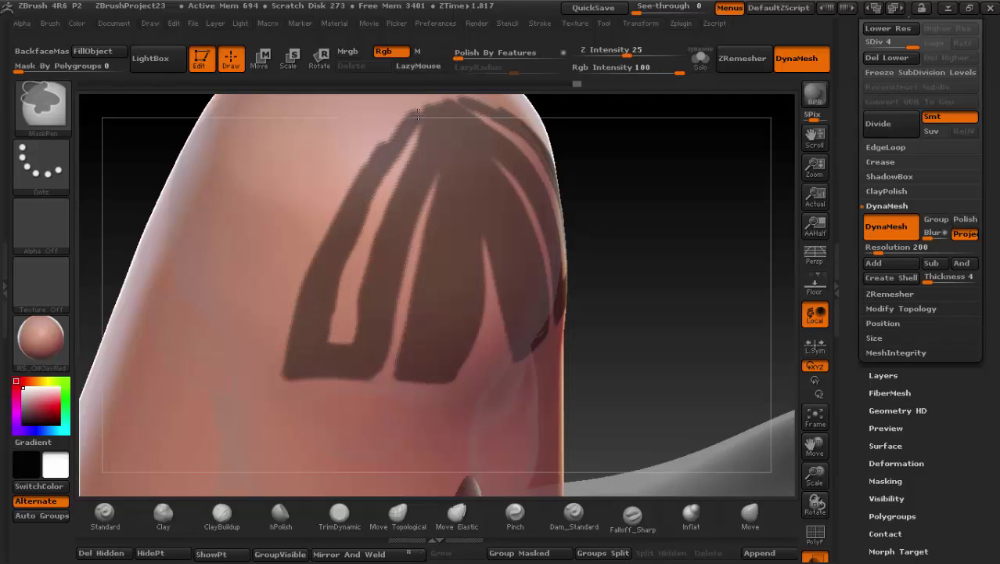
mouse_move(383, 176)
ctrl+mouse_down()
mouse_move(347, 266)
mouse_move(332, 349)
mouse_move(392, 166)
mouse_move(373, 269)
ctrl+mouse_up()
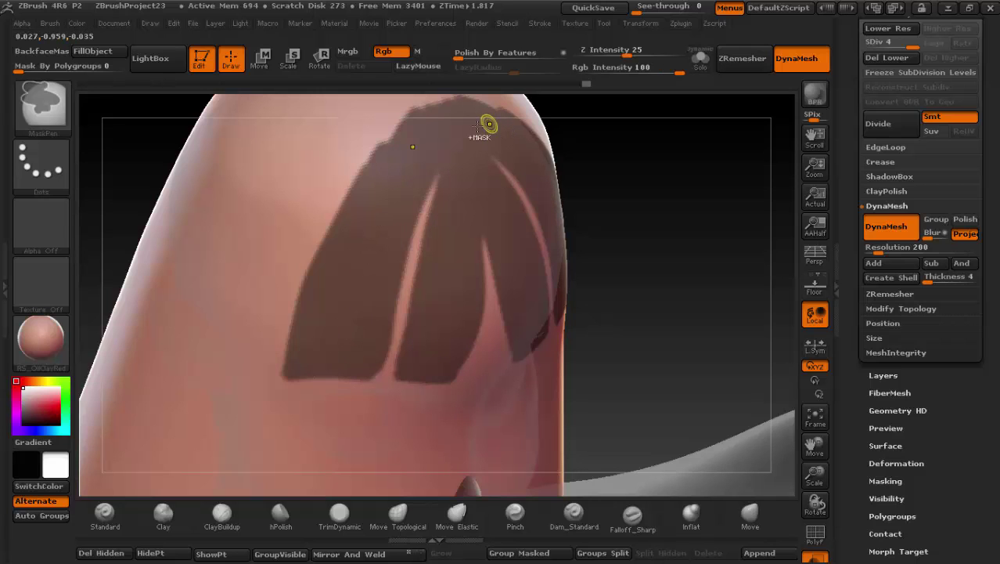
Step: Mask another narrow strand line along the bang edge on the shell's side
drag(380, 245, 412, 217)
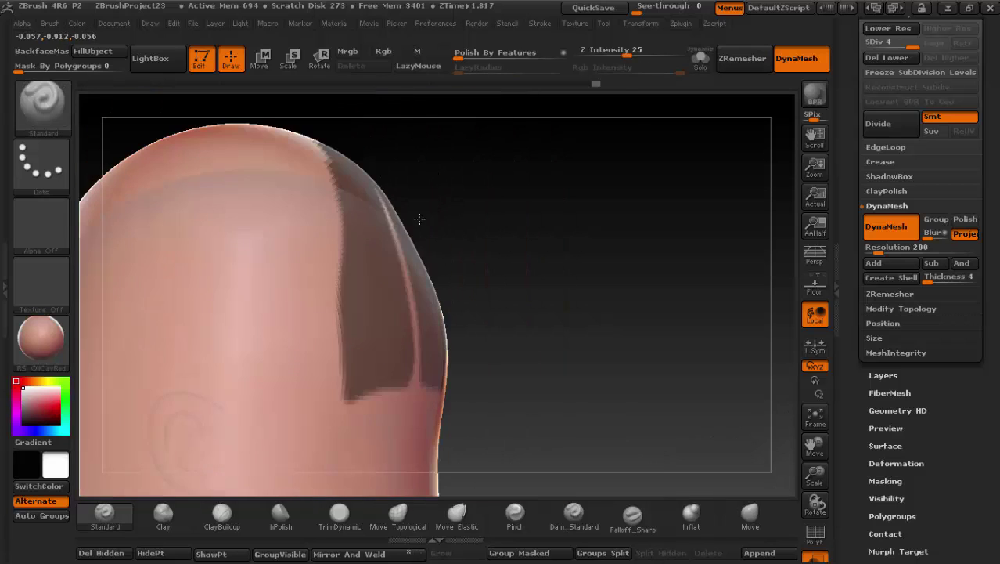
mouse_move(380, 340)
mouse_down()
mouse_move(383, 268)
mouse_move(360, 310)
mouse_up()
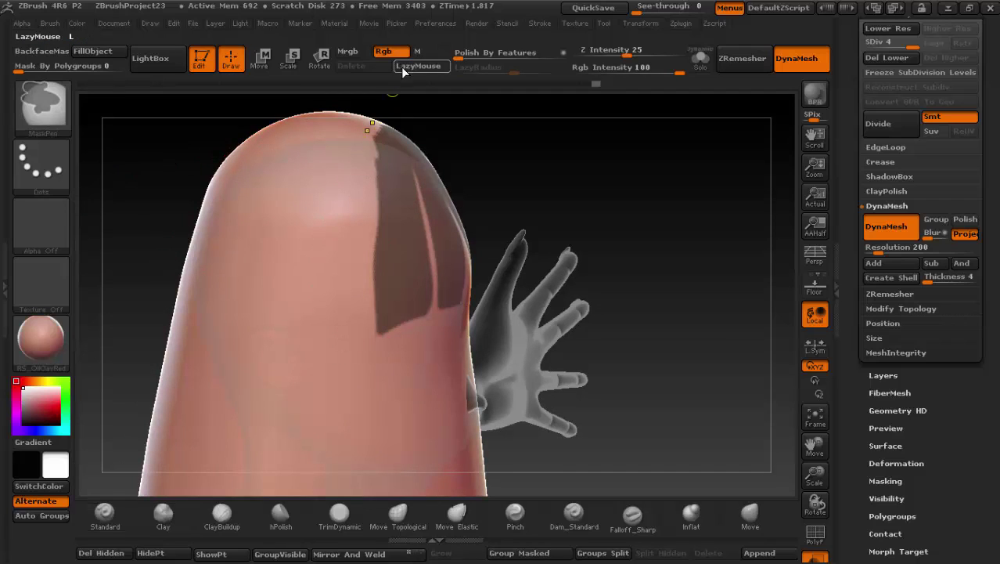
mouse_move(391, 91)
key(ctrl)
key(ctrl+z)
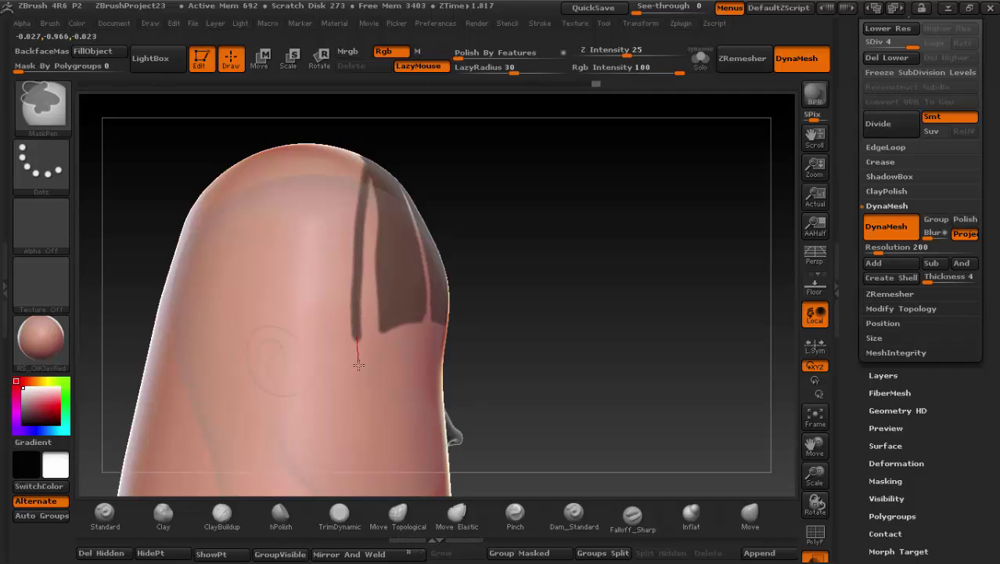
ctrl+drag(358, 368, 357, 366)
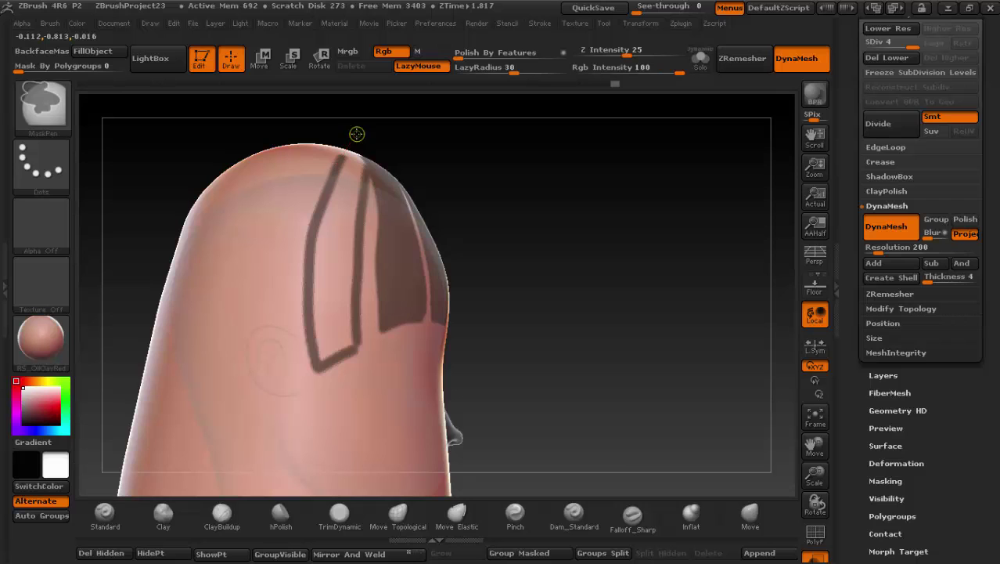
drag(356, 134, 389, 205)
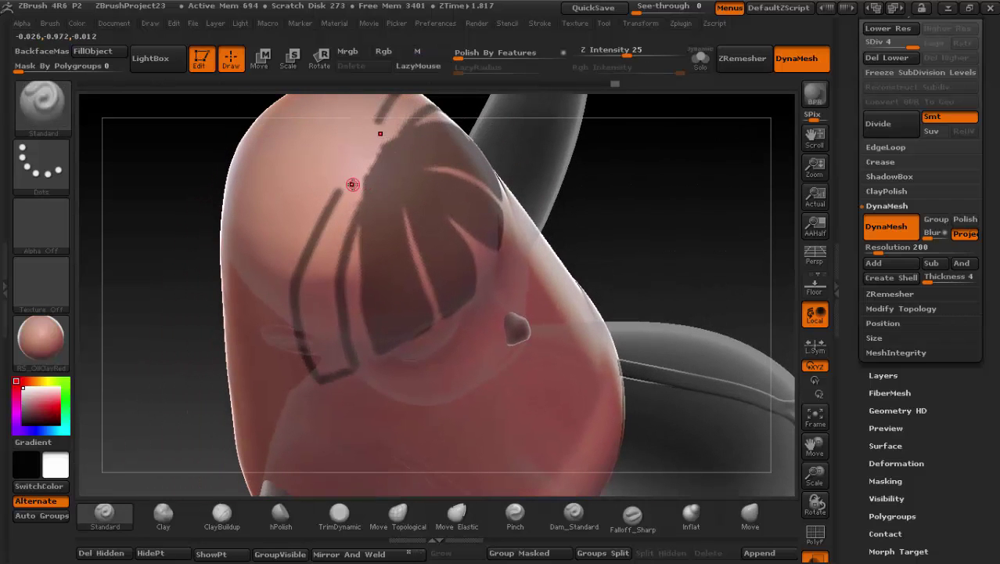
Step: Mask two strands along the side of the shell, the second running from the top down-left
key(ctrl)
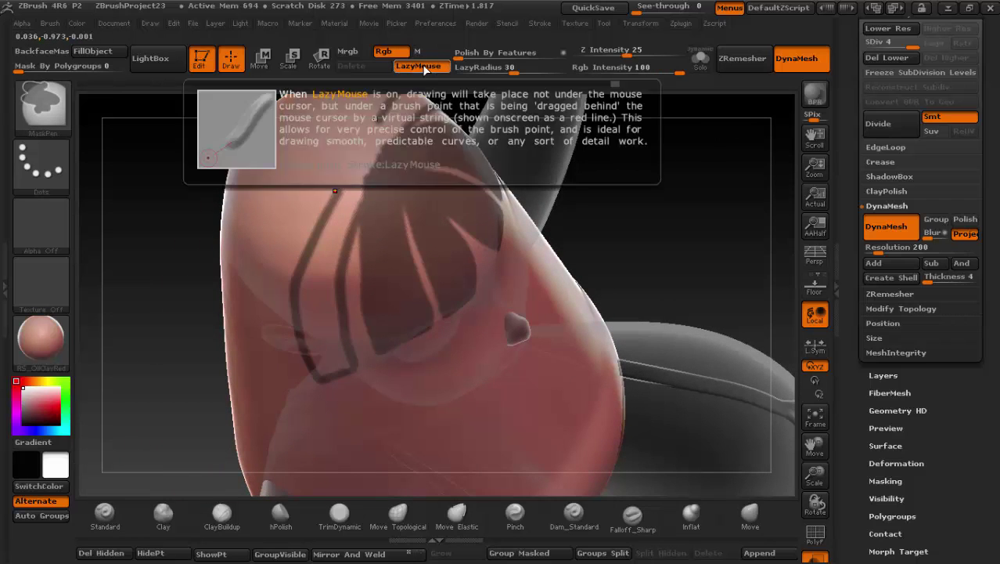
mouse_move(331, 264)
mouse_down()
mouse_move(326, 277)
mouse_move(312, 268)
mouse_up()
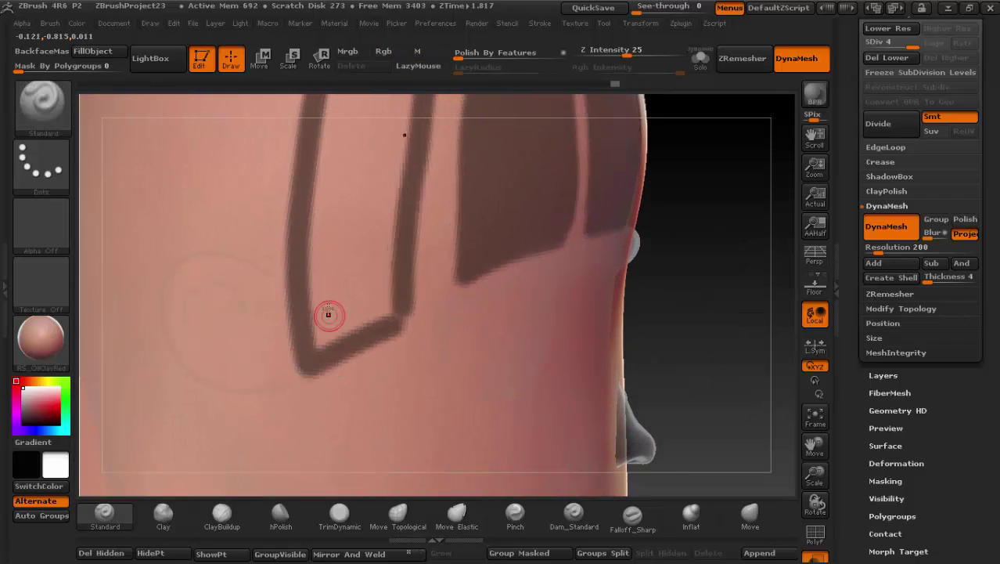
key(space)
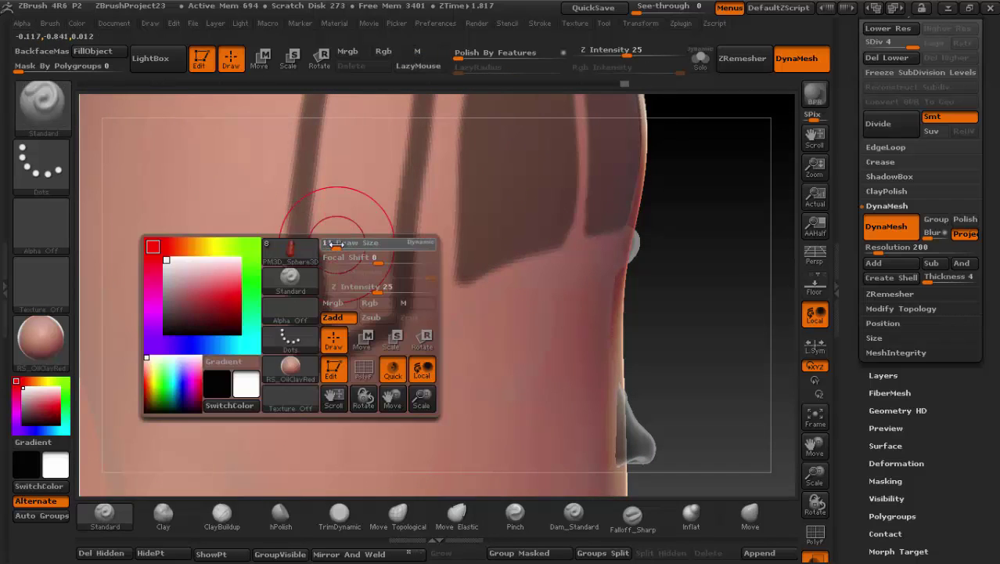
mouse_move(330, 205)
ctrl+mouse_down()
mouse_move(320, 323)
mouse_move(377, 182)
mouse_move(357, 160)
mouse_move(341, 362)
mouse_move(415, 138)
mouse_move(401, 139)
mouse_move(354, 297)
mouse_move(418, 152)
mouse_move(312, 290)
mouse_move(252, 420)
mouse_move(354, 360)
mouse_move(425, 179)
ctrl+mouse_up()
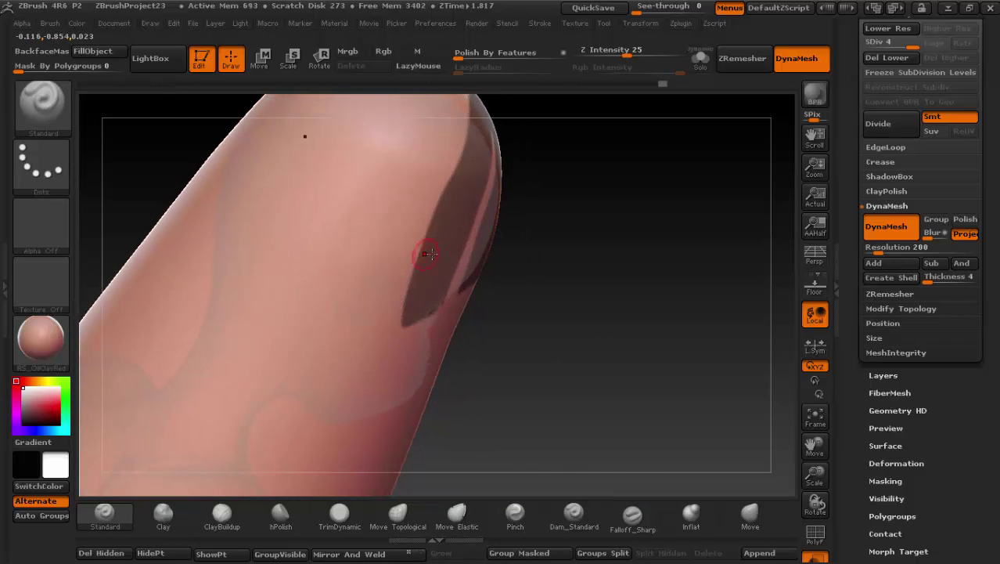
drag(303, 136, 416, 192)
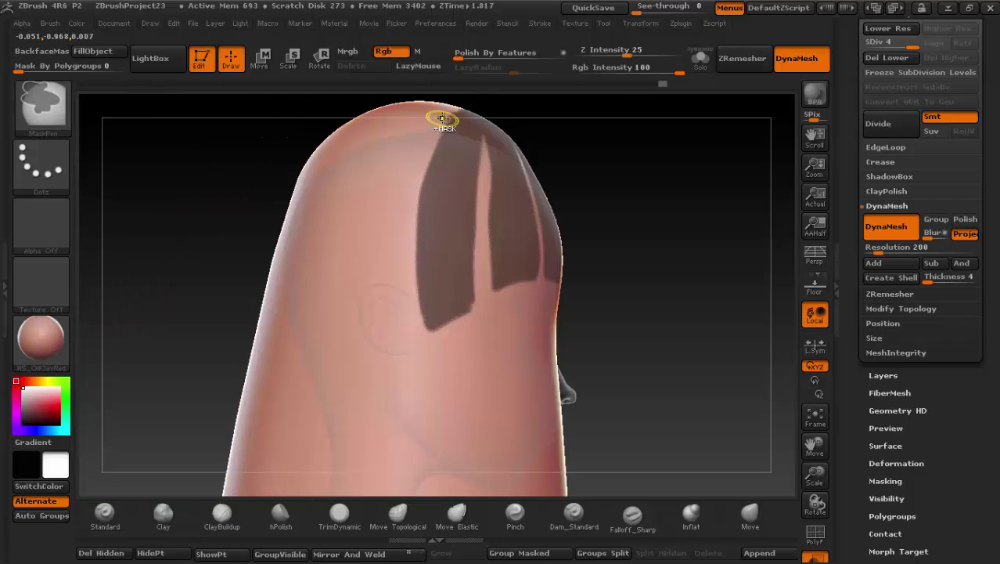
ctrl+drag(443, 119, 351, 247)
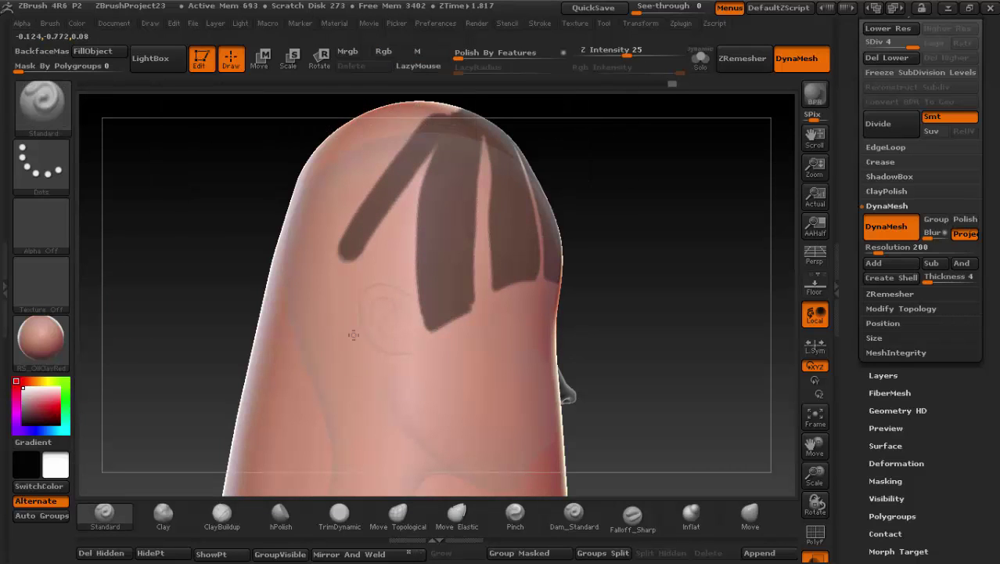
Step: From a side view, mask a line across the bottom of the shell
mouse_move(380, 272)
mouse_down()
mouse_move(416, 172)
mouse_move(400, 142)
mouse_up()
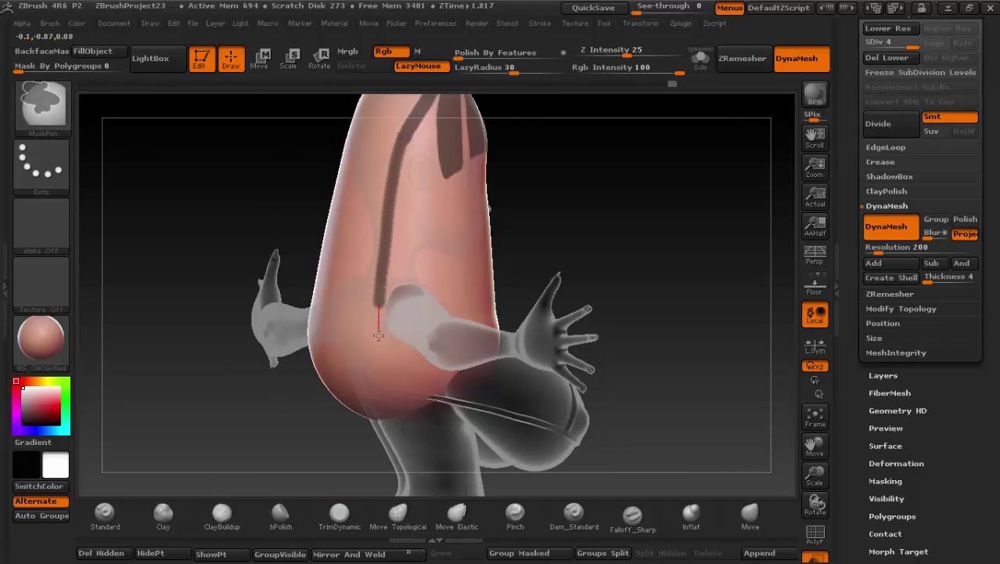
mouse_move(376, 392)
mouse_down()
mouse_move(423, 277)
mouse_move(342, 214)
mouse_up()
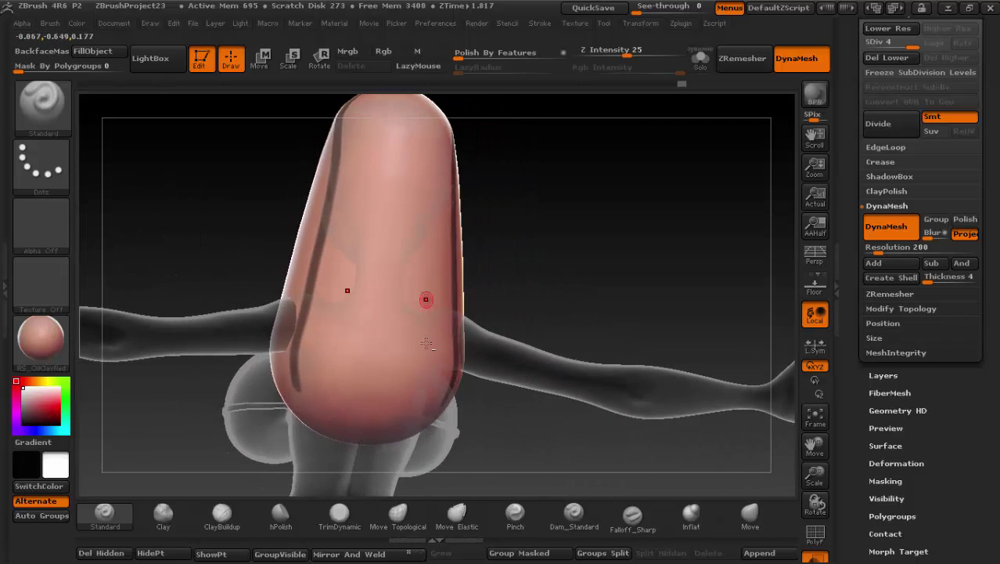
key(ctrl)
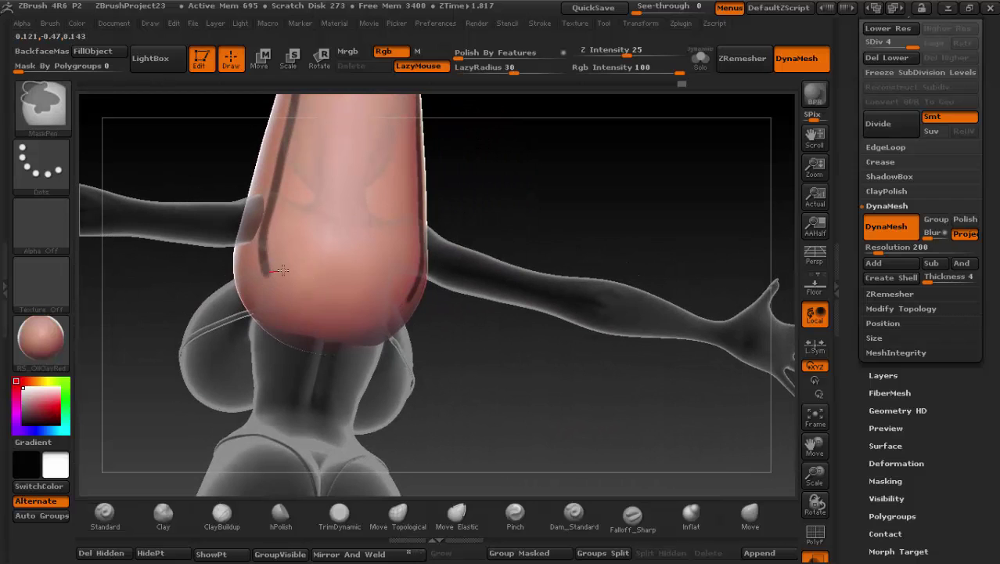
mouse_move(311, 266)
ctrl+mouse_down()
mouse_move(396, 294)
mouse_move(301, 262)
mouse_move(335, 178)
ctrl+mouse_up()
key(space)
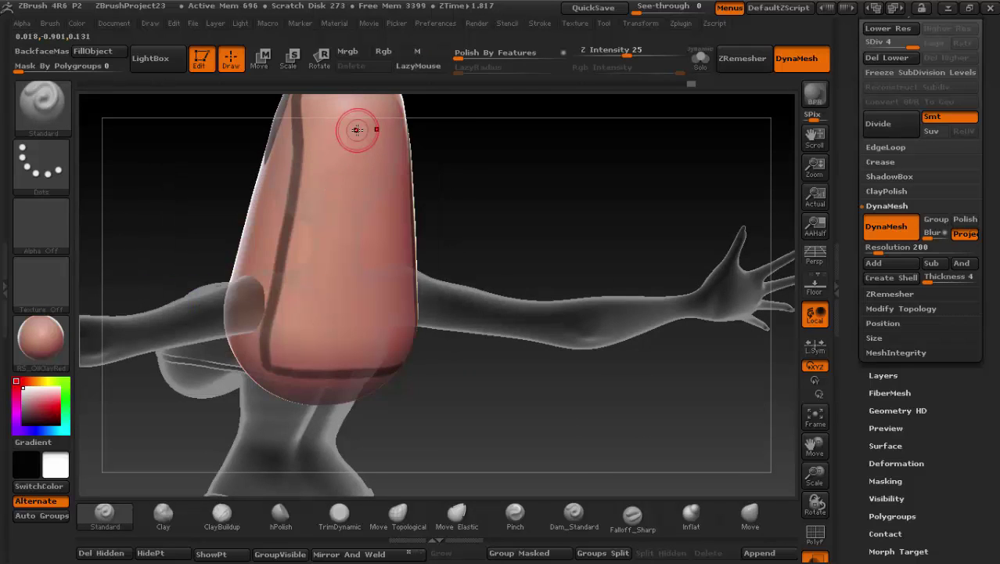
drag(348, 139, 339, 203)
key(ctrl)
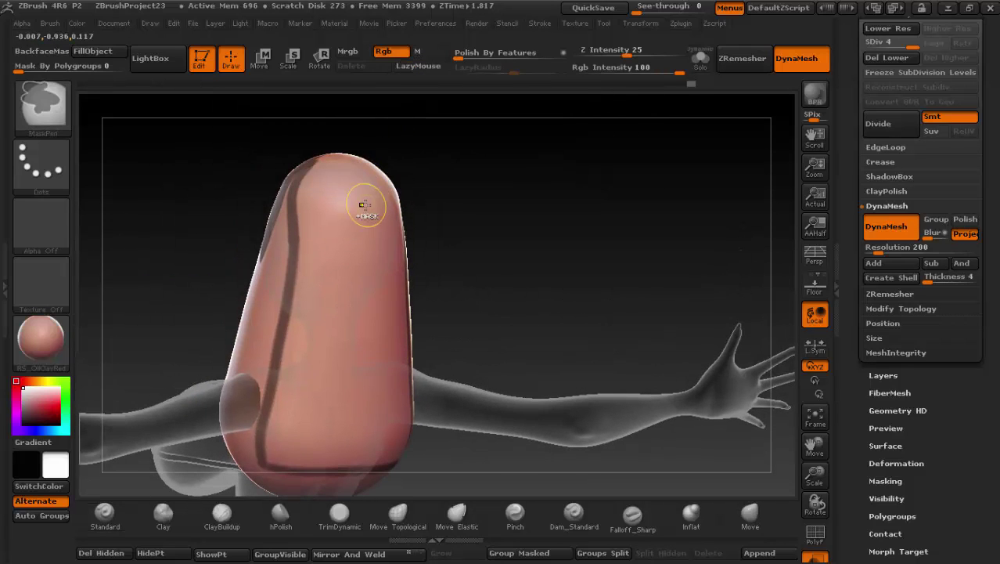
mouse_move(356, 205)
mouse_down()
mouse_move(350, 257)
mouse_move(333, 190)
mouse_move(345, 344)
mouse_move(355, 200)
mouse_move(346, 279)
mouse_up()
Step: Paint a back-hair mask from the shell top down both sides, shaping its lower edge
ctrl+drag(324, 134, 310, 262)
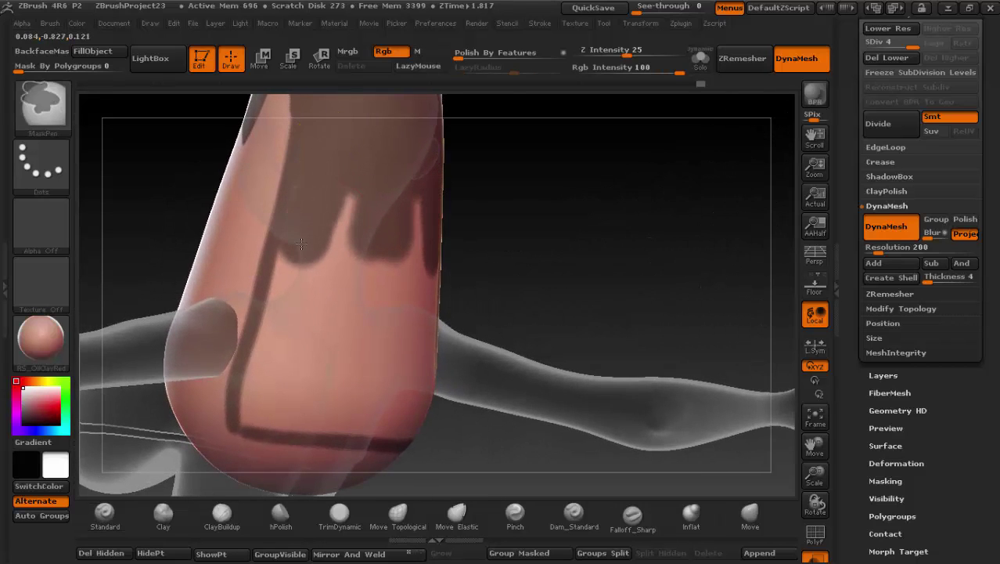
mouse_move(311, 191)
ctrl+mouse_down()
mouse_move(331, 249)
mouse_move(313, 309)
ctrl+mouse_up()
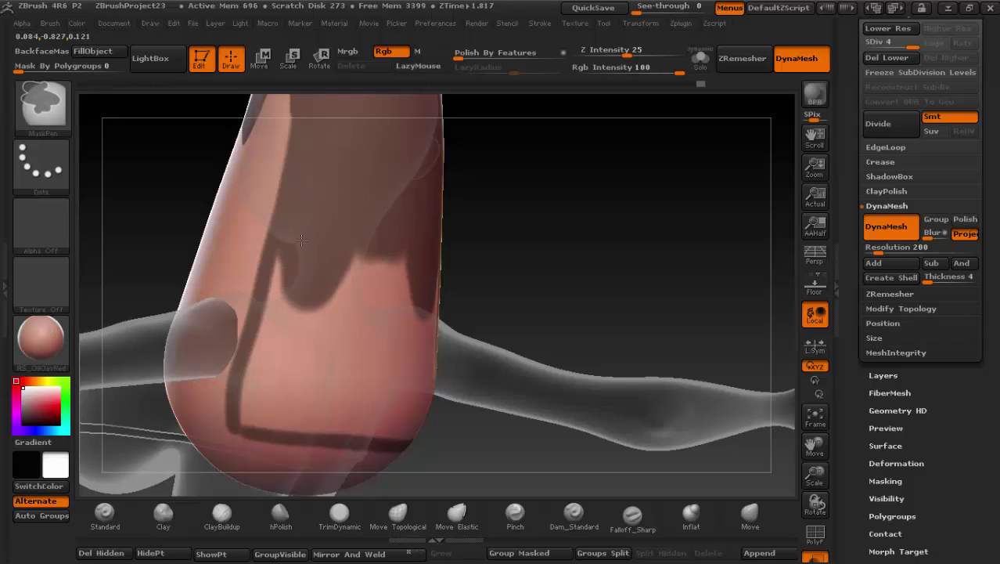
ctrl+drag(278, 258, 260, 402)
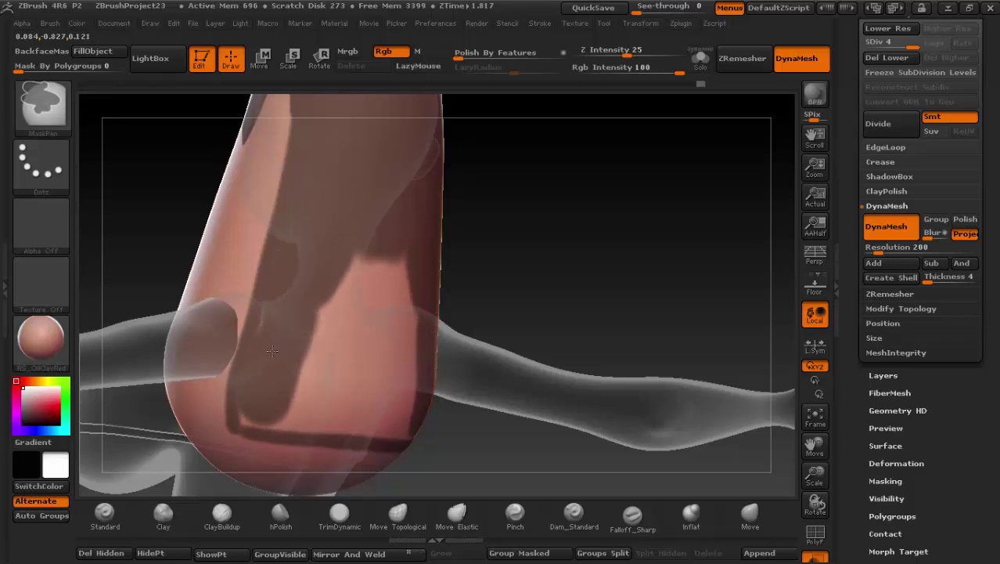
ctrl+drag(301, 275, 364, 376)
ctrl+drag(370, 266, 368, 348)
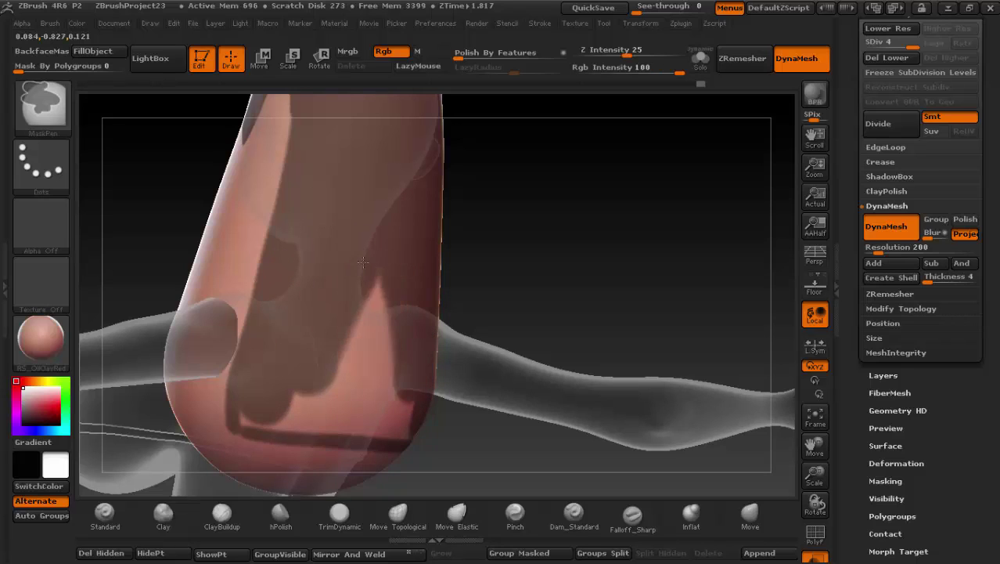
mouse_move(368, 290)
ctrl+mouse_down()
mouse_move(365, 387)
mouse_move(302, 399)
mouse_move(351, 194)
mouse_move(353, 392)
ctrl+mouse_up()
Step: Mask along the crease near the shell's bottom at the back of the figure
mouse_move(414, 382)
mouse_down()
mouse_move(444, 384)
mouse_move(416, 266)
mouse_move(280, 273)
mouse_up()
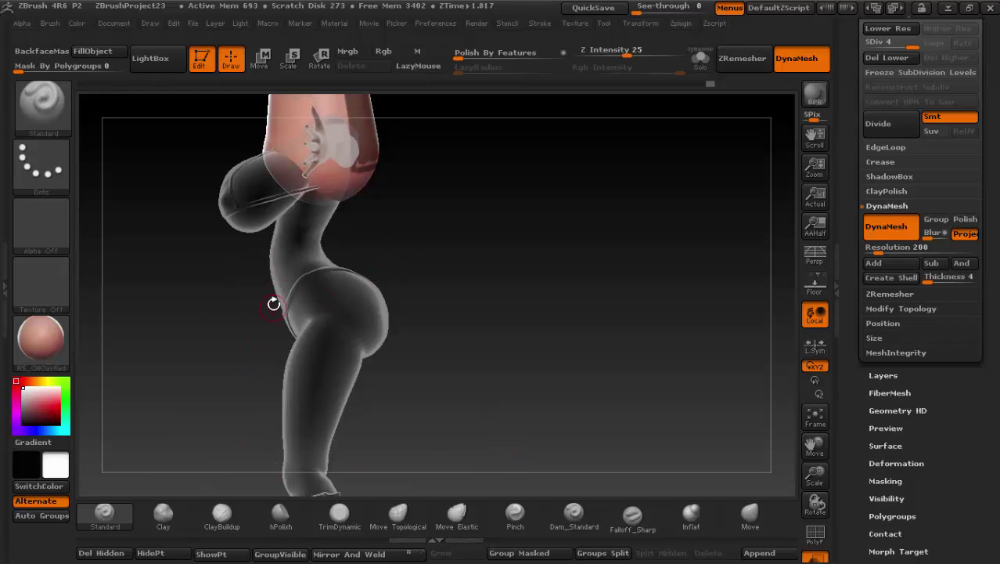
mouse_move(391, 386)
mouse_down()
mouse_move(367, 248)
mouse_move(352, 255)
mouse_up()
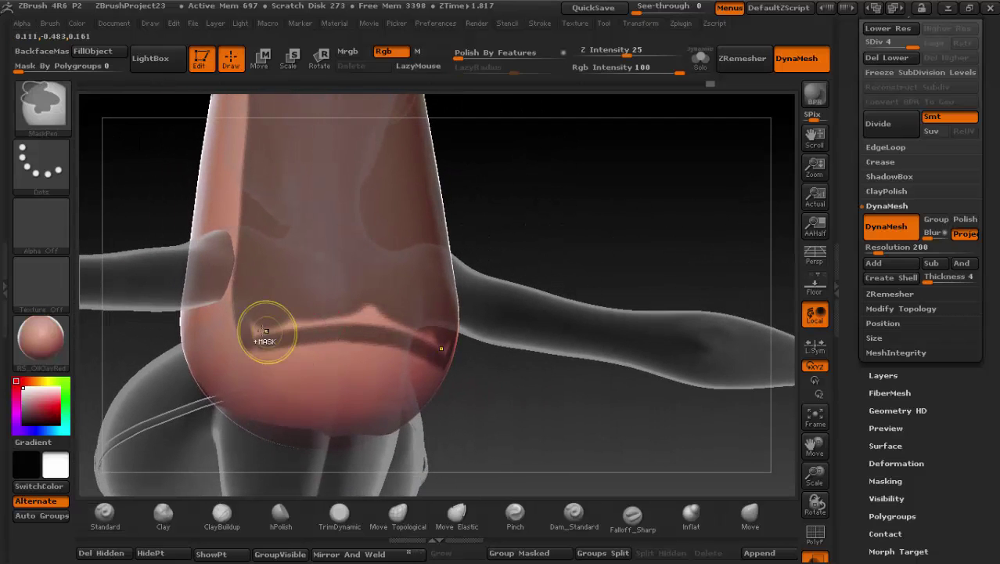
mouse_move(264, 331)
ctrl+mouse_down()
mouse_move(266, 321)
mouse_move(357, 312)
ctrl+mouse_up()
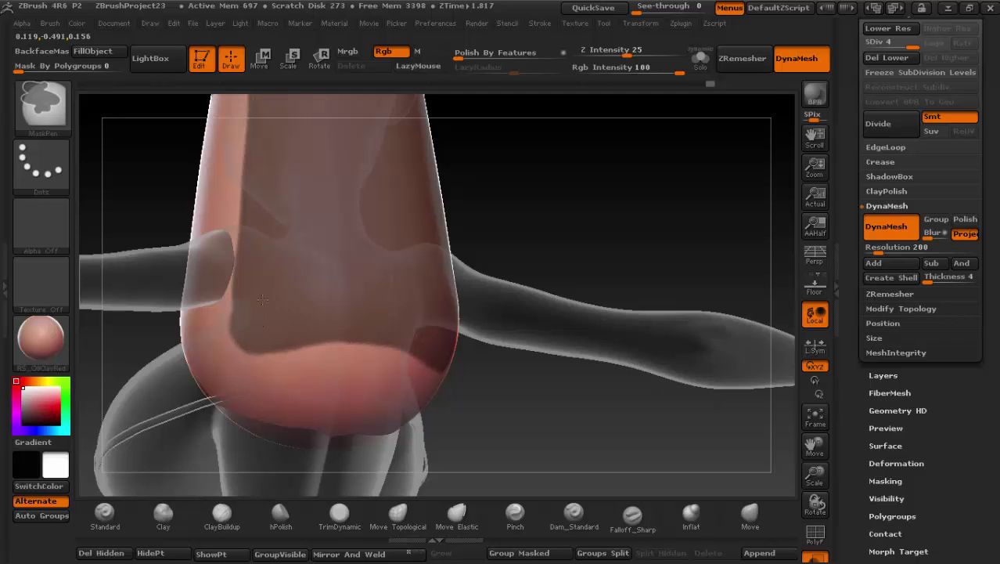
mouse_move(416, 189)
mouse_down()
mouse_move(517, 236)
mouse_move(536, 174)
mouse_move(469, 234)
mouse_move(466, 173)
mouse_up()
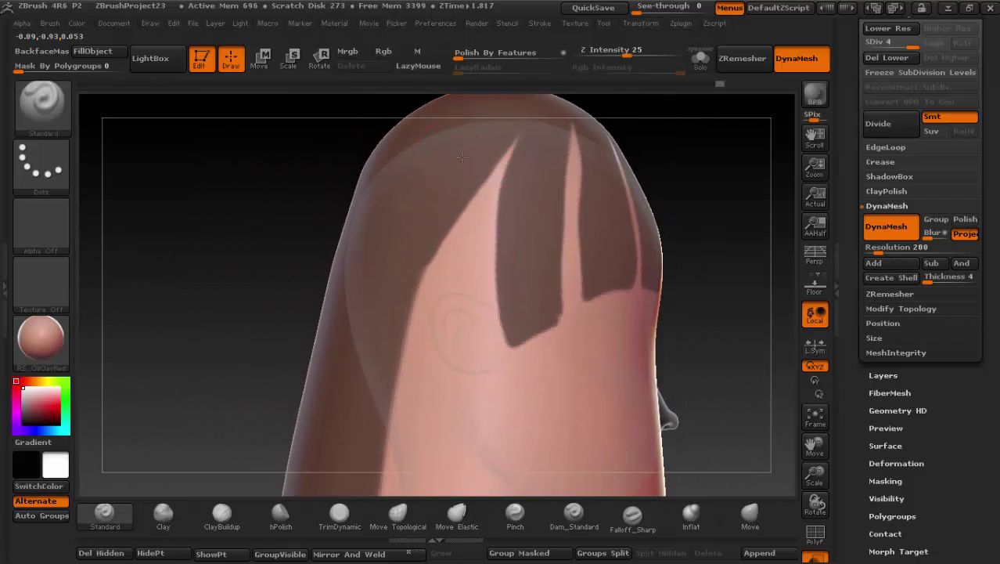
Step: Turn LazyMouse back on for smoother mask strokes on the front of the head
key(space)
key(space)
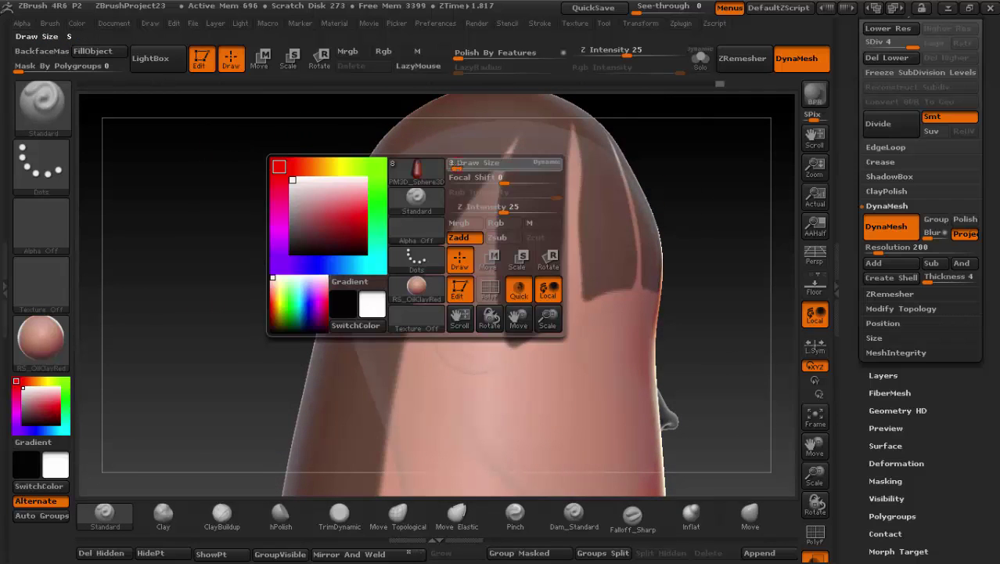
key(ctrl)
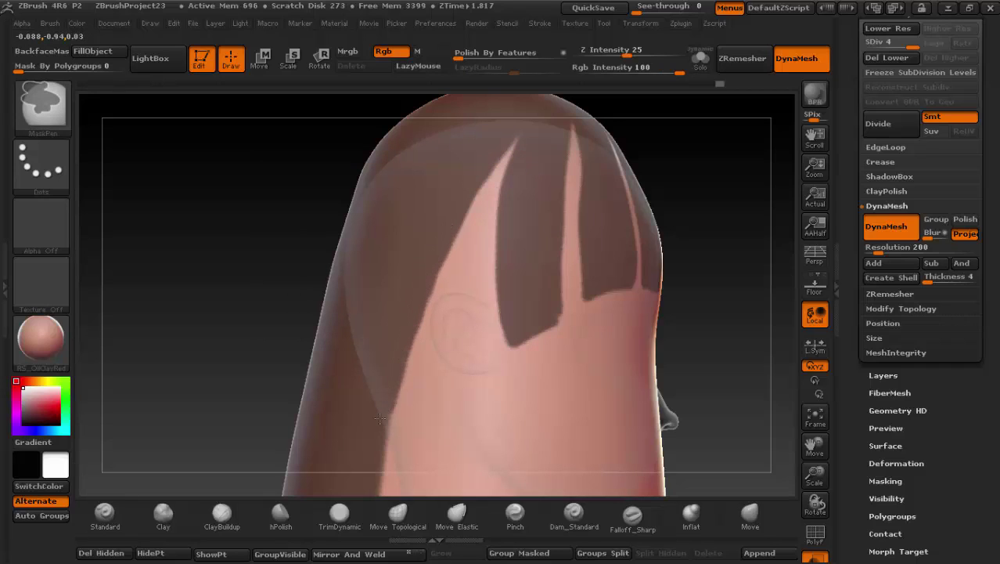
alt+drag(371, 454, 353, 284)
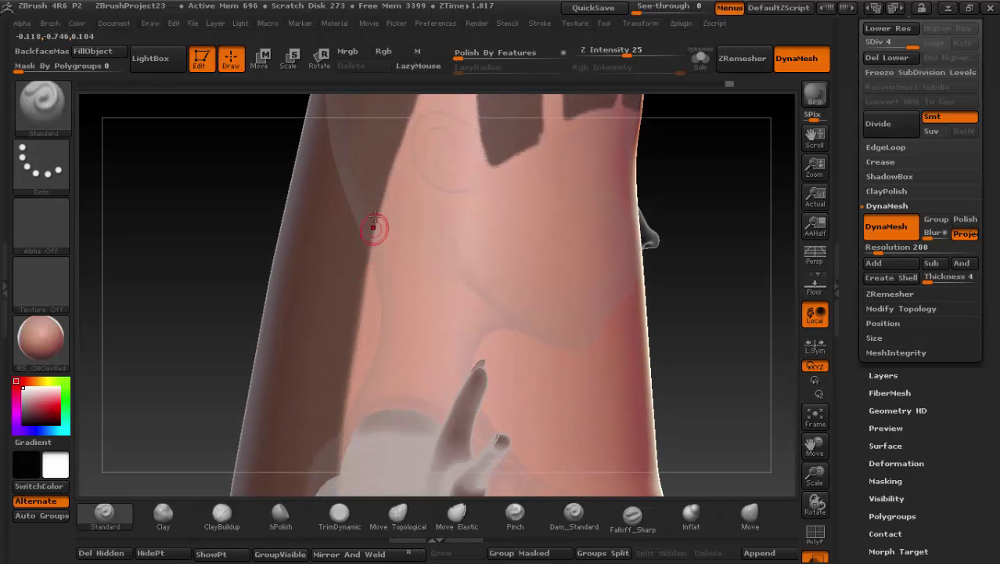
mouse_move(418, 303)
mouse_down()
mouse_move(552, 337)
mouse_move(486, 251)
mouse_move(447, 272)
mouse_move(382, 255)
mouse_move(355, 319)
mouse_up()
key(ctrl)
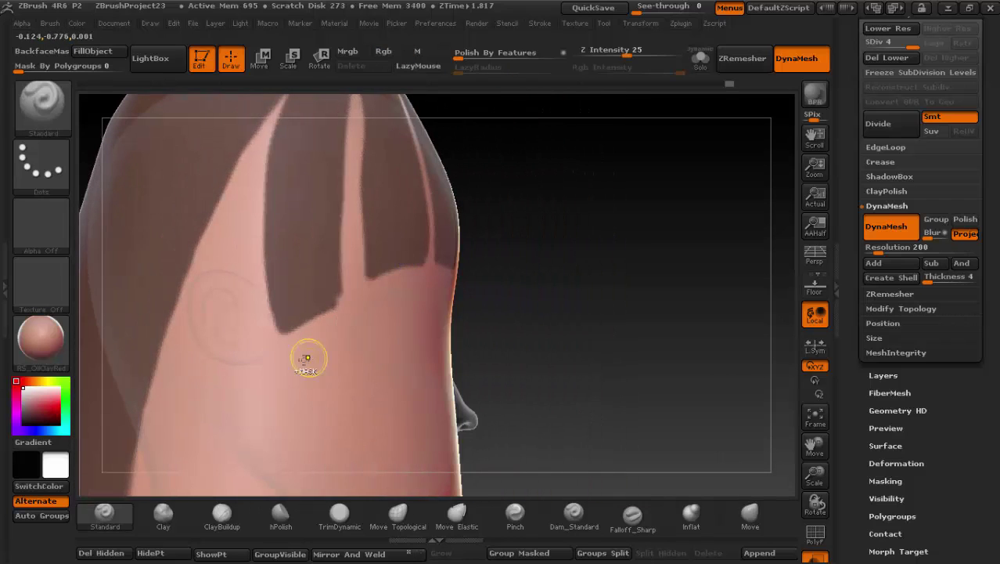
click(429, 66)
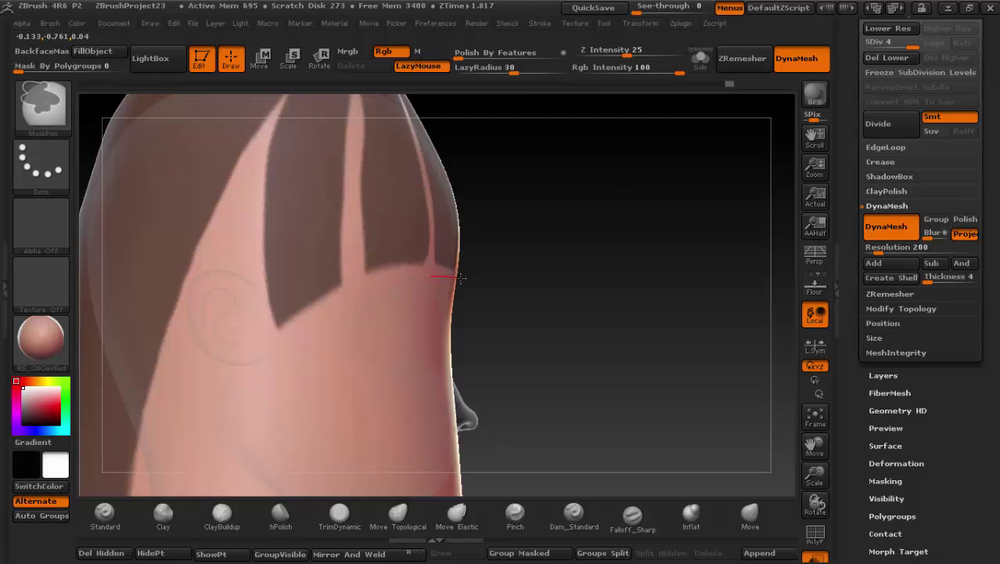
Step: Clear mask between the front bangs to cut a gap, then check them from other angles
drag(541, 330, 463, 291)
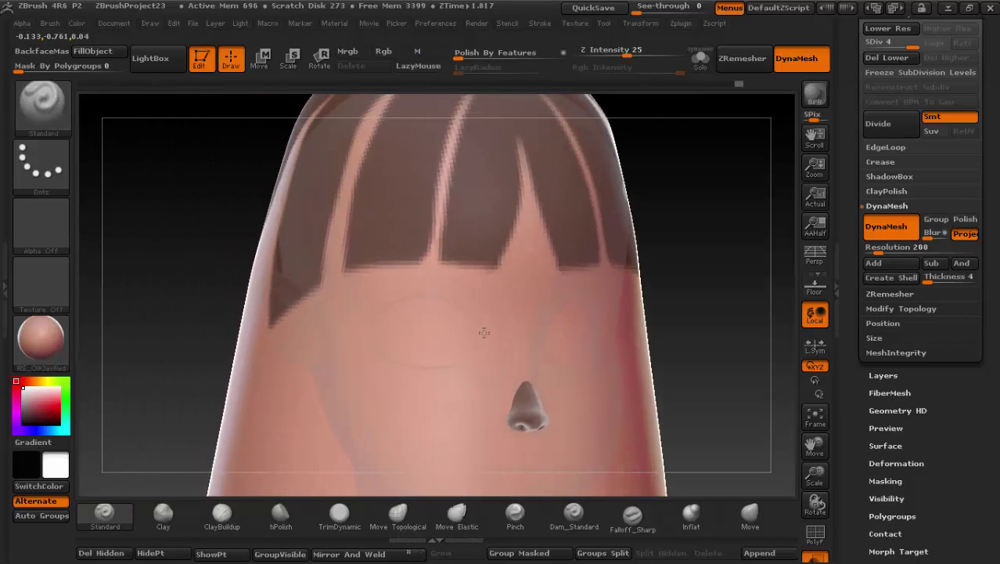
key(ctrl)
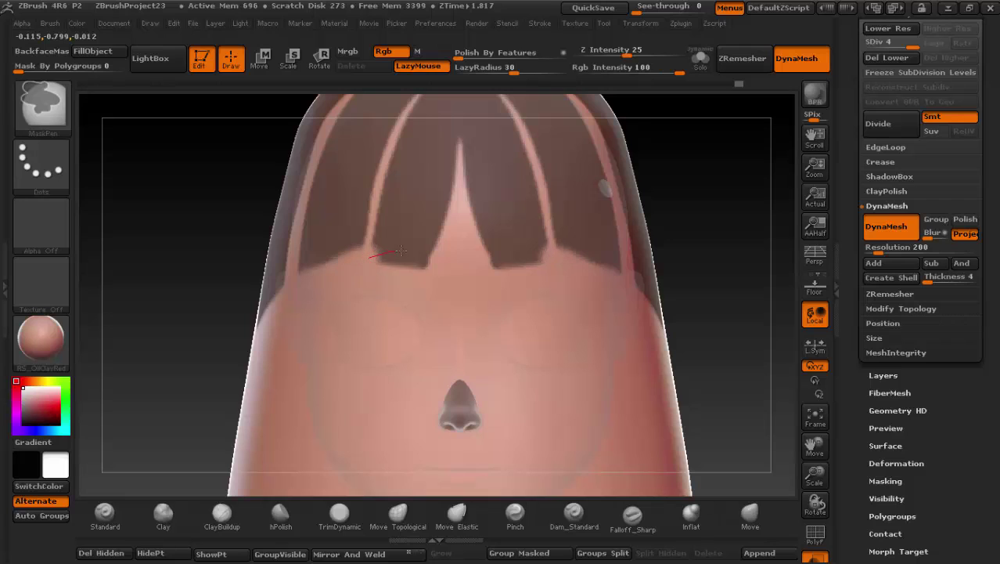
ctrl+alt+drag(400, 250, 458, 252)
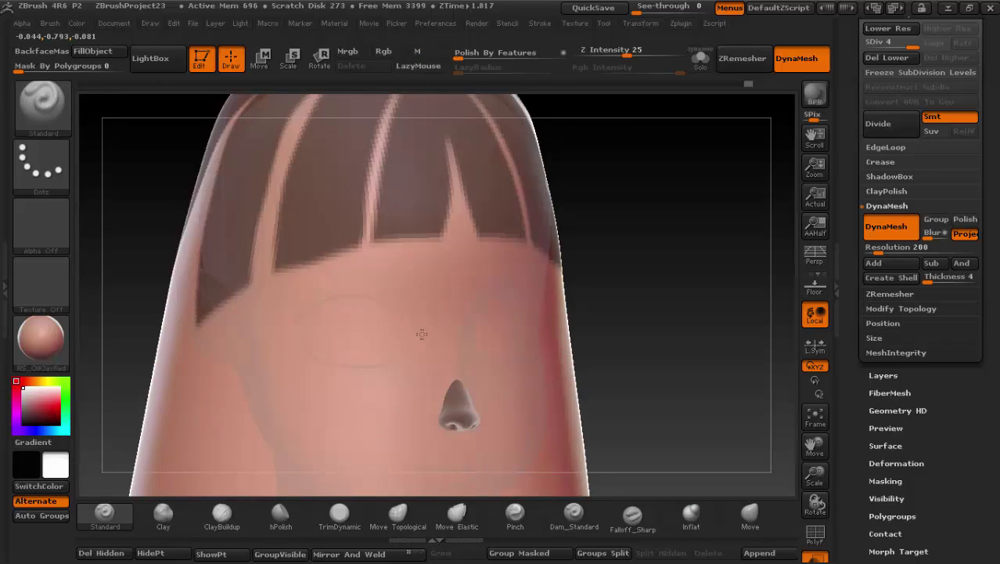
mouse_move(487, 346)
mouse_down()
mouse_move(399, 333)
mouse_move(496, 314)
mouse_move(548, 329)
mouse_up()
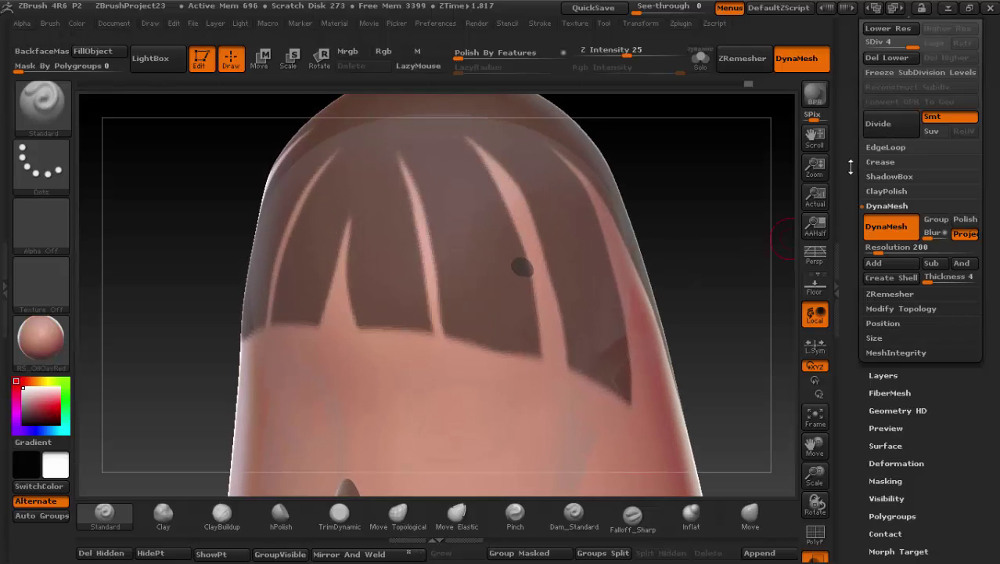
Step: Preview an extracted shell of the masked bangs with SubTool Extract at Thick 0.02
mouse_move(851, 166)
mouse_down()
mouse_move(848, 116)
mouse_move(847, 239)
mouse_up()
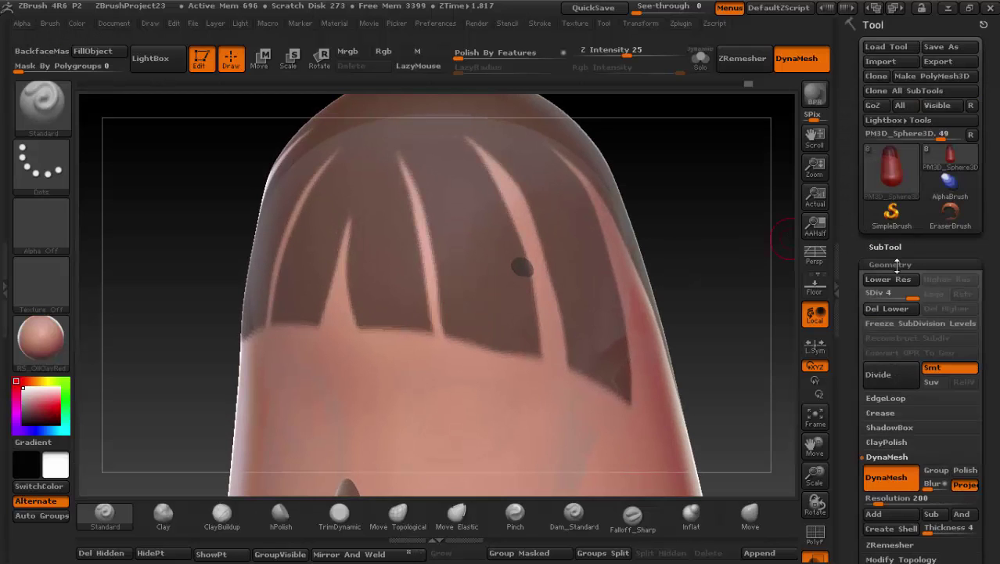
click(882, 242)
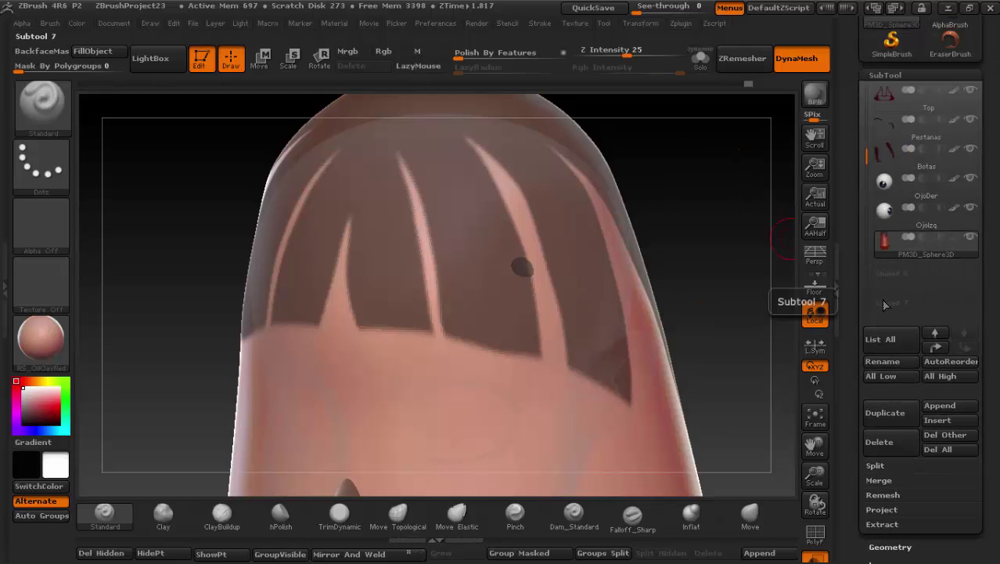
drag(851, 380, 851, 314)
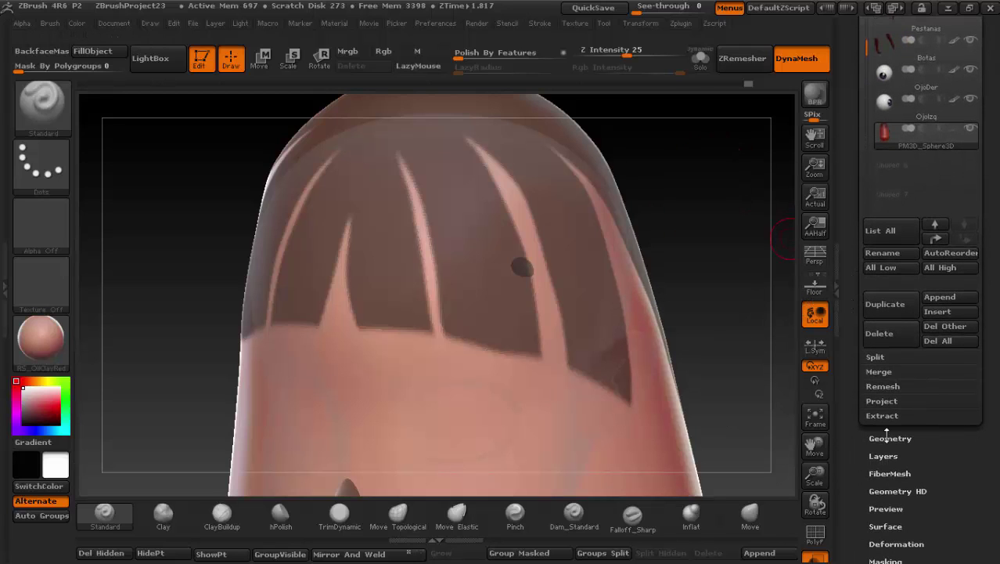
click(882, 416)
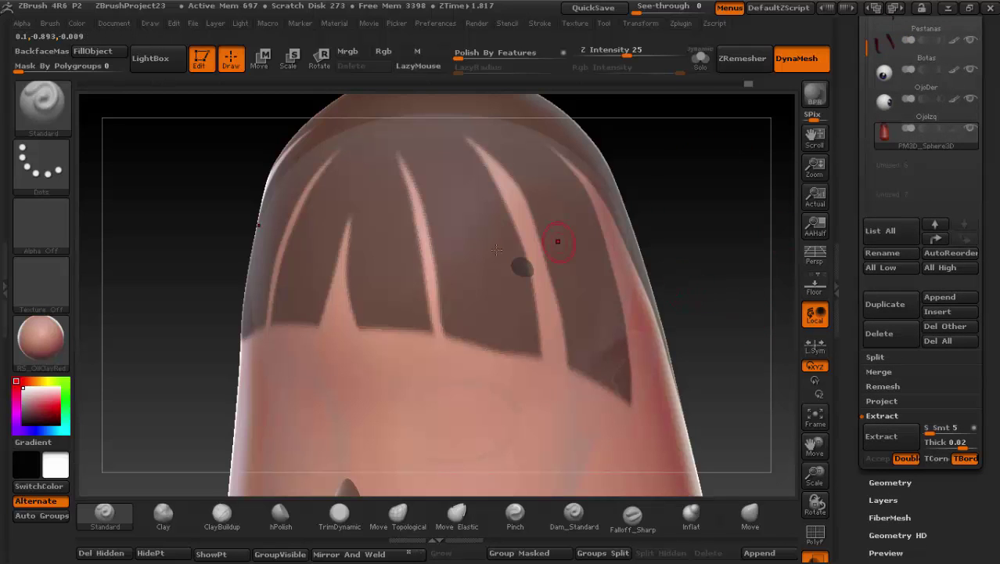
mouse_move(389, 255)
mouse_down()
mouse_move(335, 223)
mouse_move(515, 260)
mouse_move(442, 280)
mouse_move(430, 237)
mouse_move(443, 257)
mouse_up()
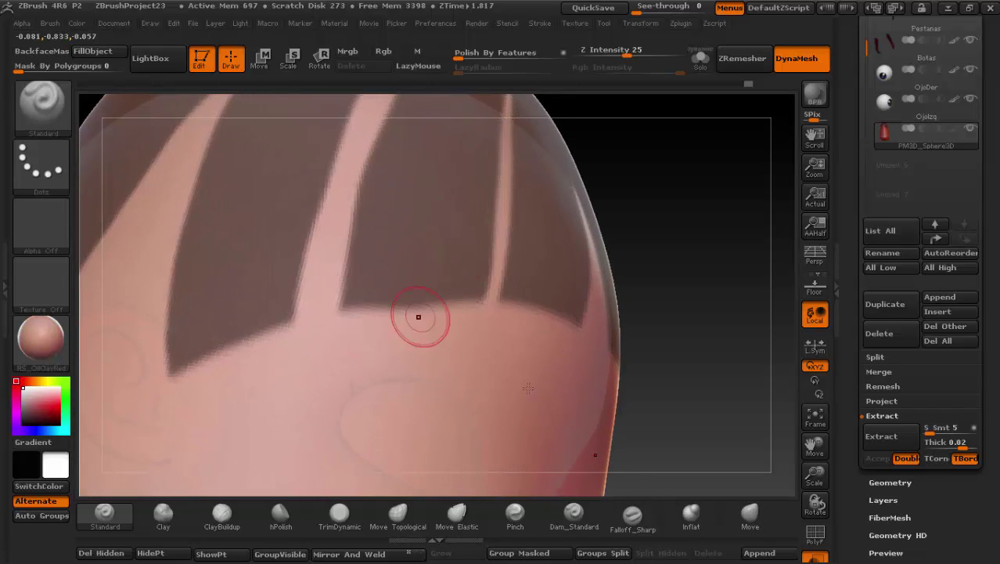
click(960, 442)
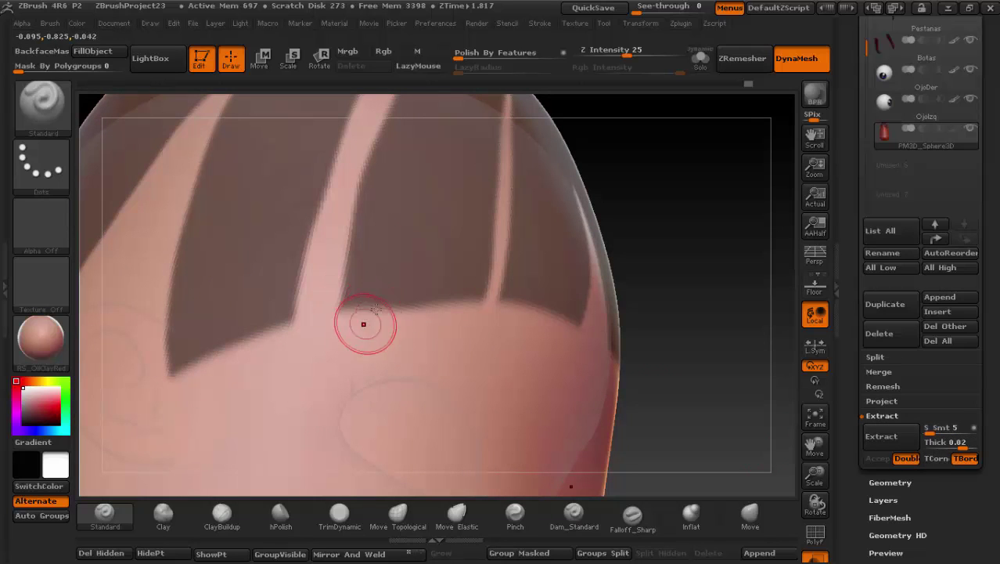
click(893, 438)
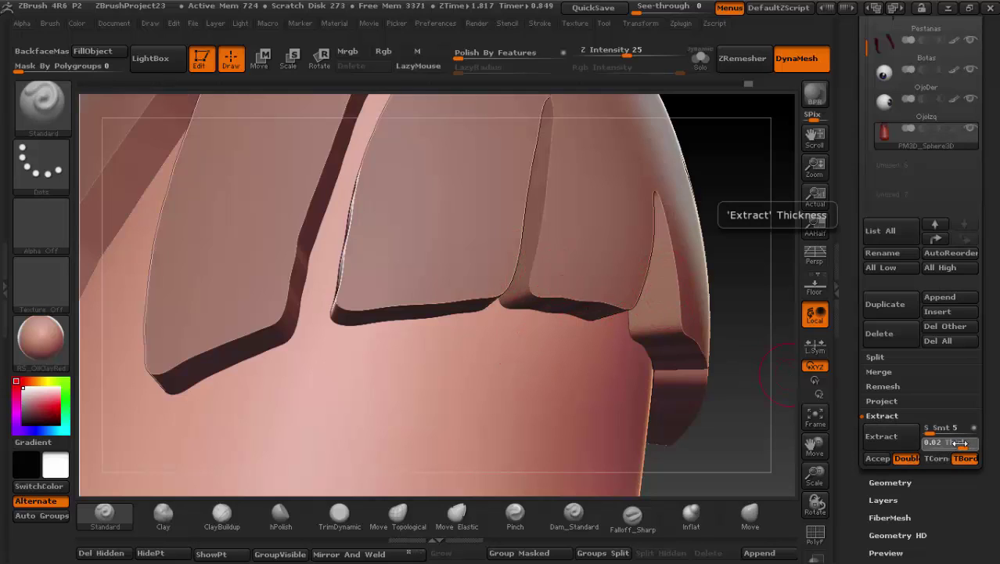
Step: Lower the Extract thickness to 0.0032 and regenerate the bangs shell preview
drag(960, 443, 956, 443)
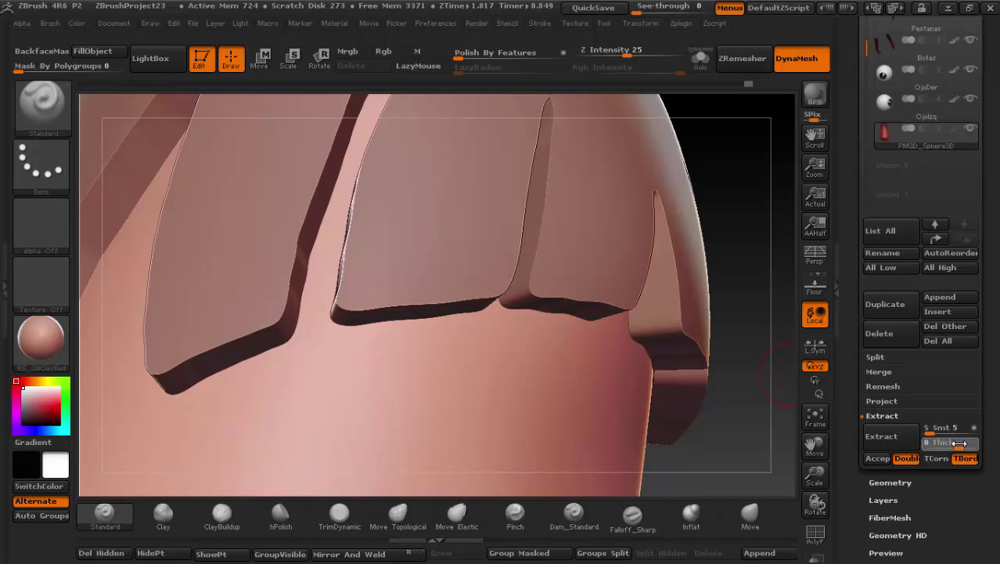
click(896, 442)
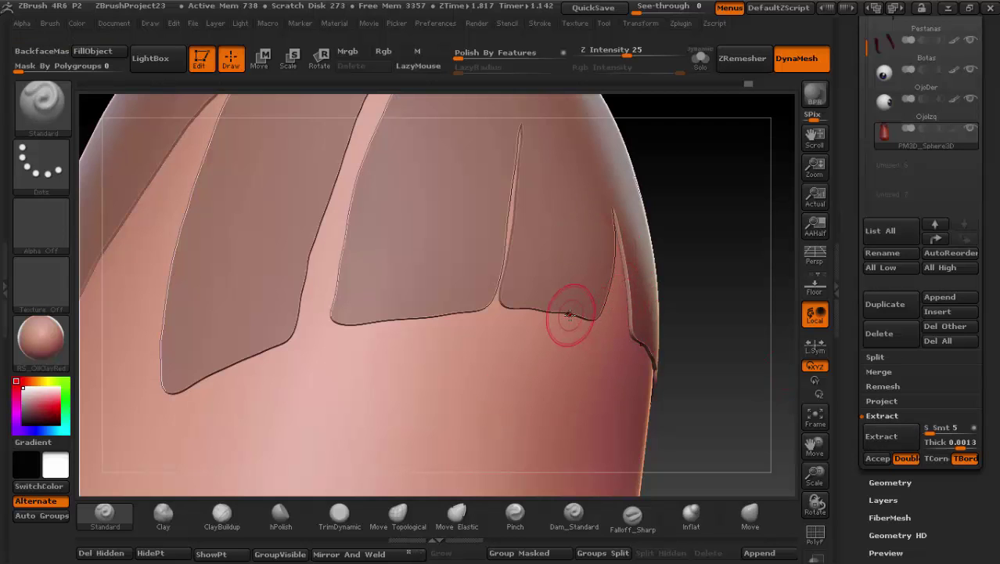
mouse_move(569, 313)
mouse_down()
mouse_move(564, 308)
mouse_move(620, 317)
mouse_move(460, 252)
mouse_move(461, 278)
mouse_up()
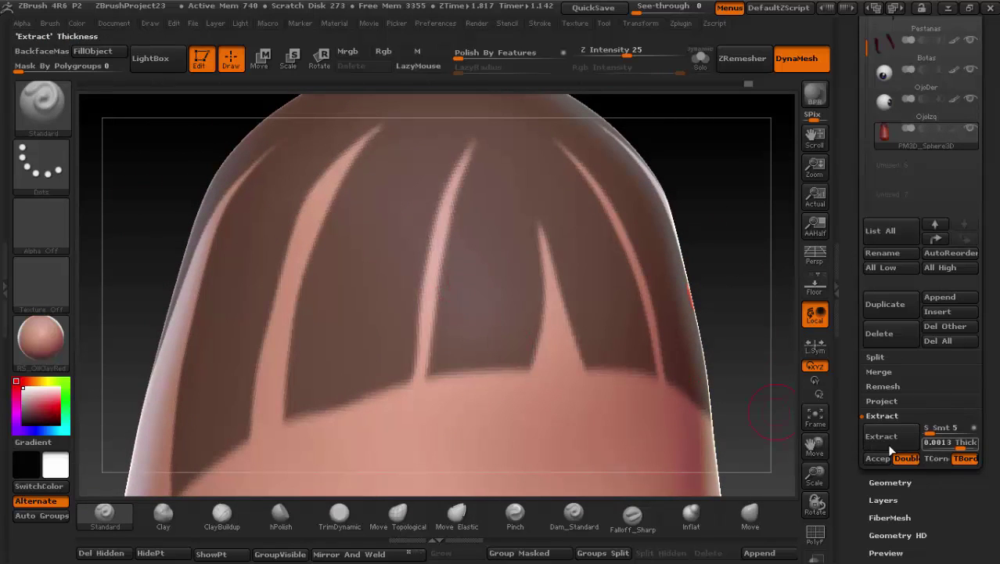
drag(698, 382, 511, 340)
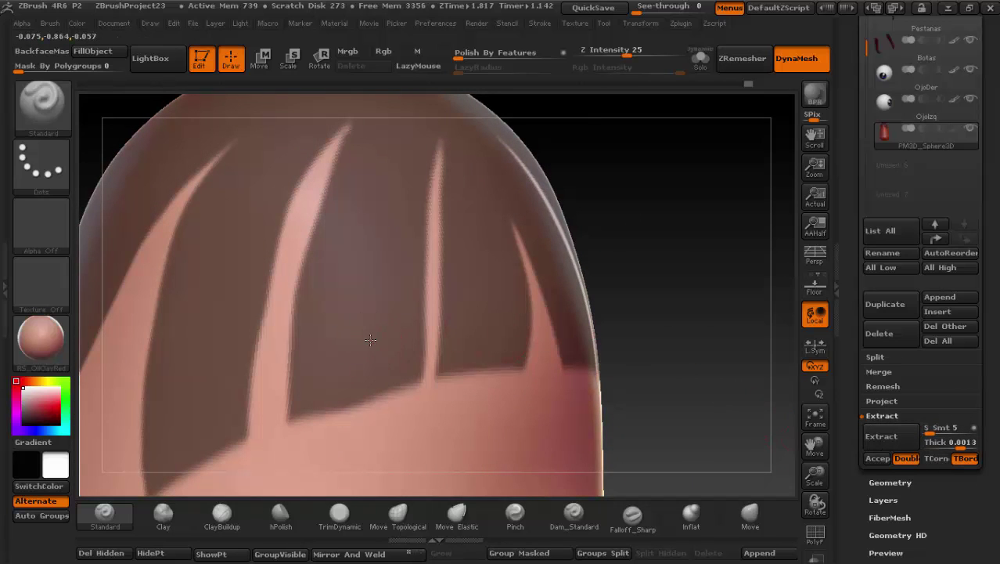
mouse_move(370, 340)
mouse_down()
mouse_move(395, 342)
mouse_move(394, 294)
mouse_move(451, 286)
mouse_up()
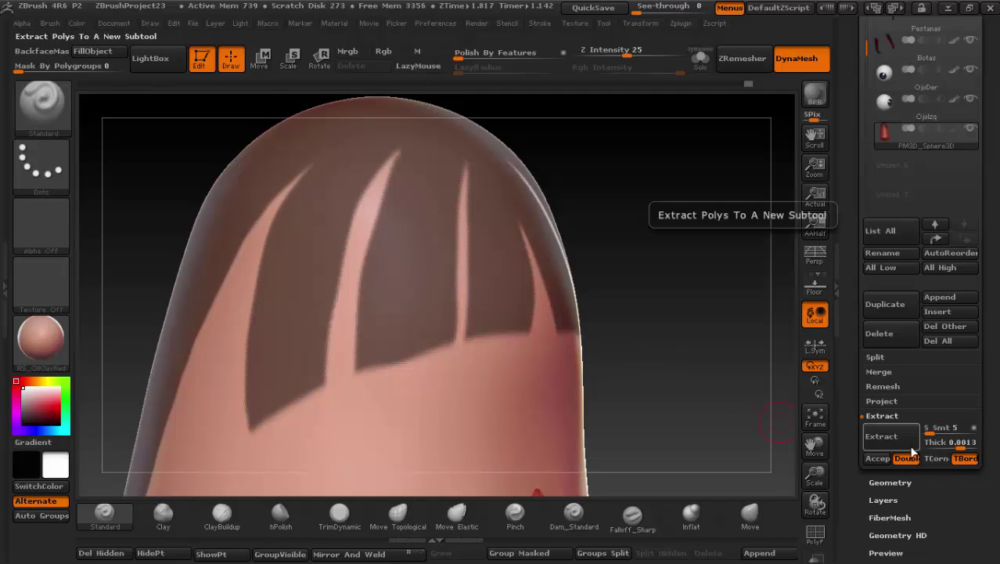
click(967, 442)
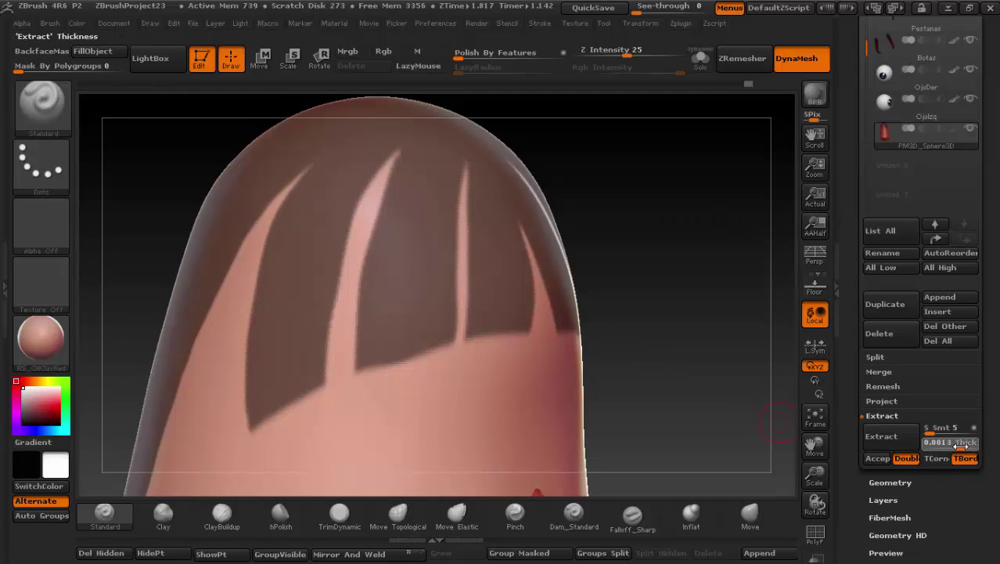
text(0.0032)
key(Return)
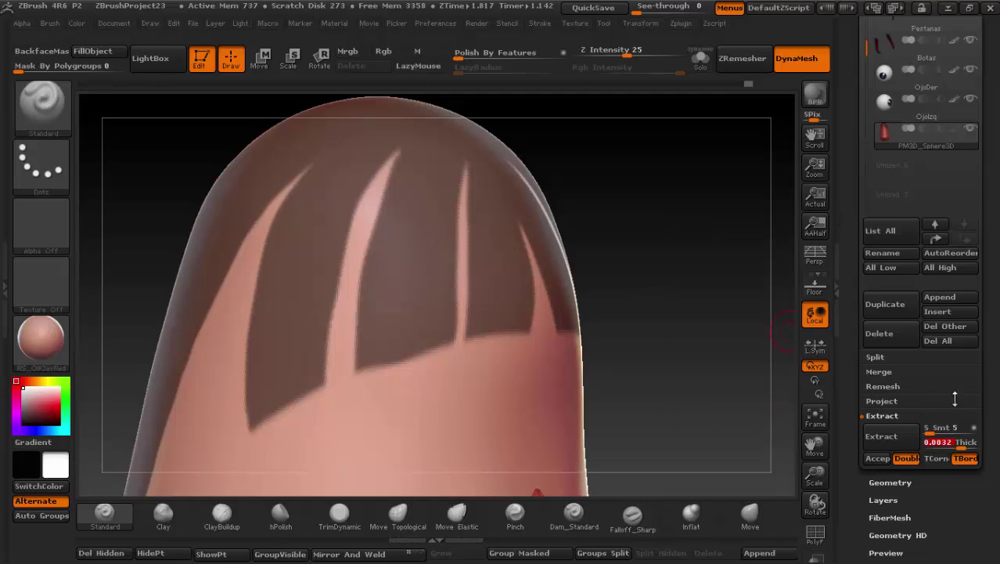
click(910, 438)
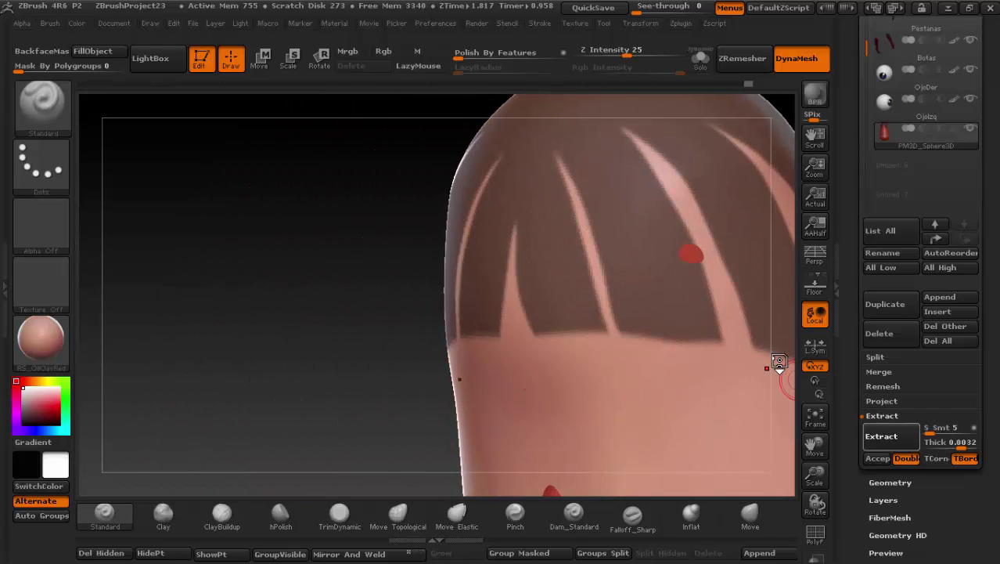
Step: Accept the extraction and rename the new Extract5 subtool to 'Extract'
click(868, 459)
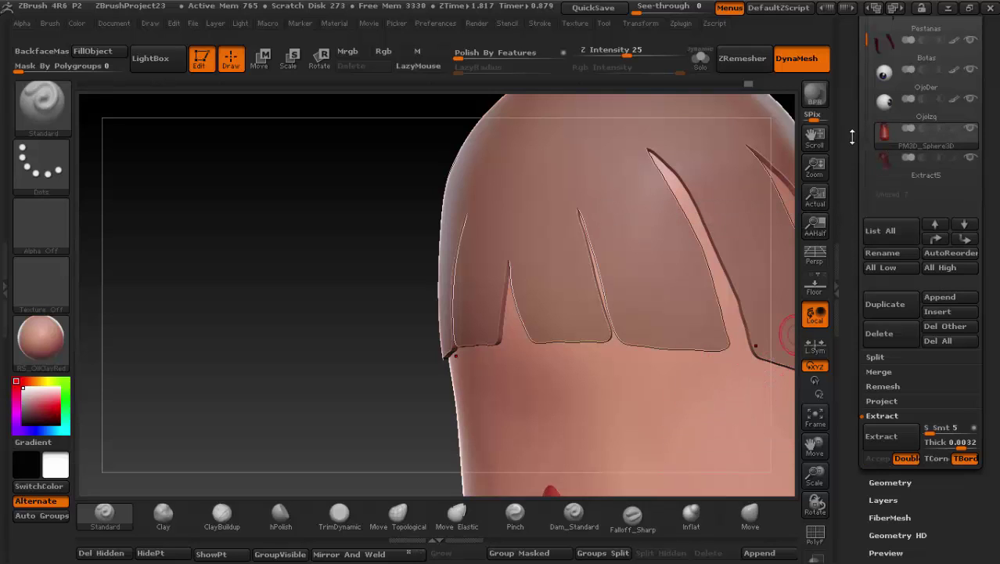
drag(853, 137, 862, 155)
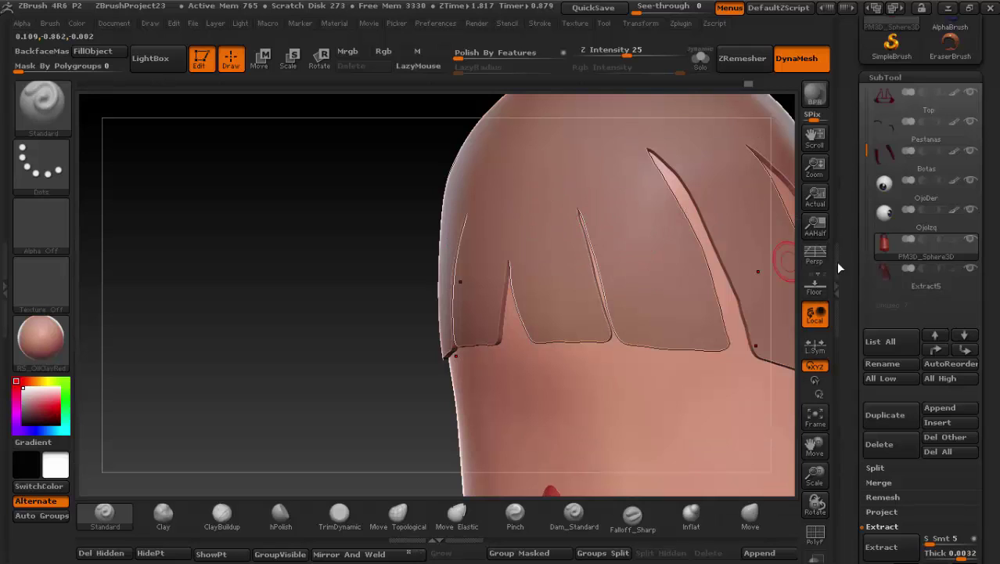
click(885, 275)
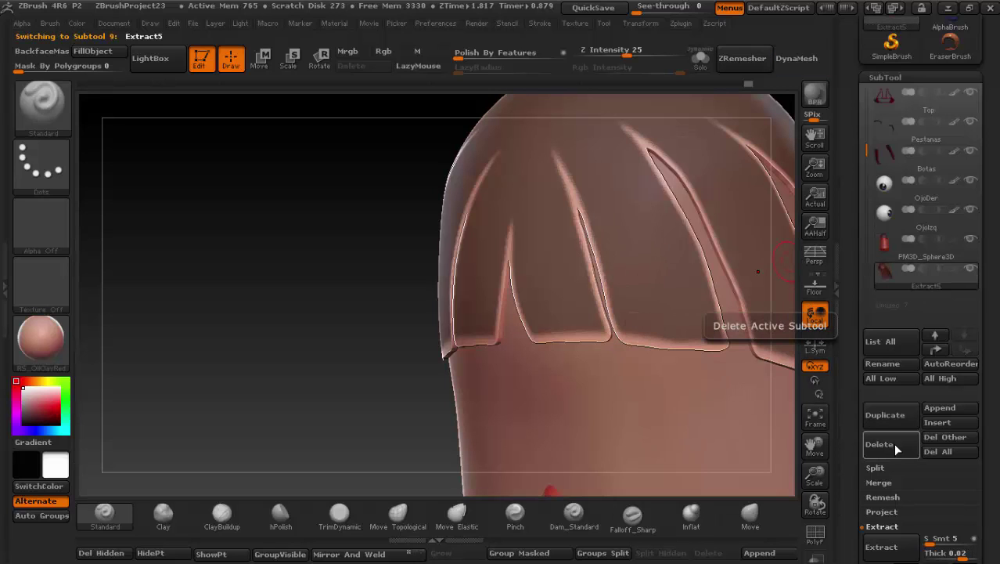
click(897, 366)
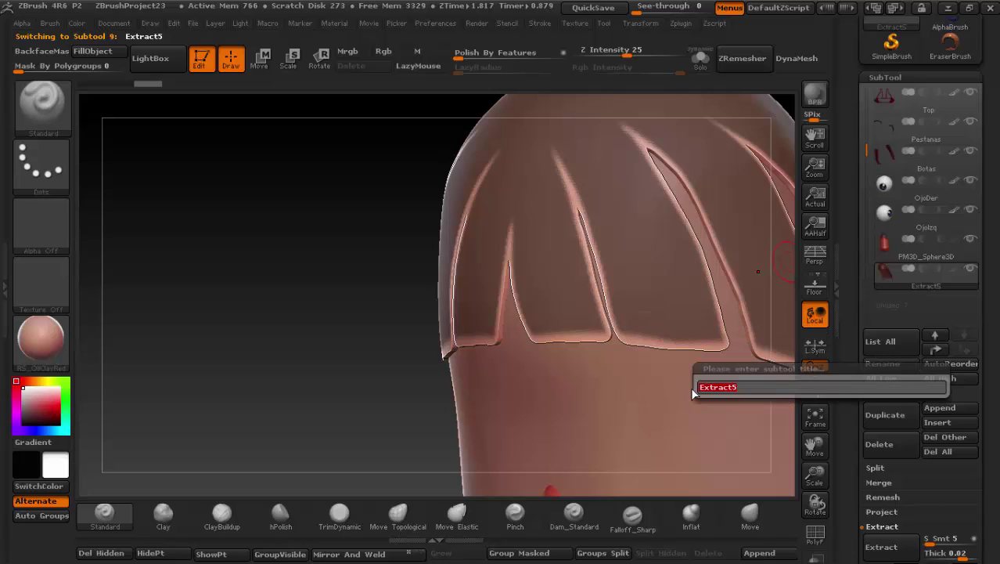
text(Extra)
text(ct)
key(Return)
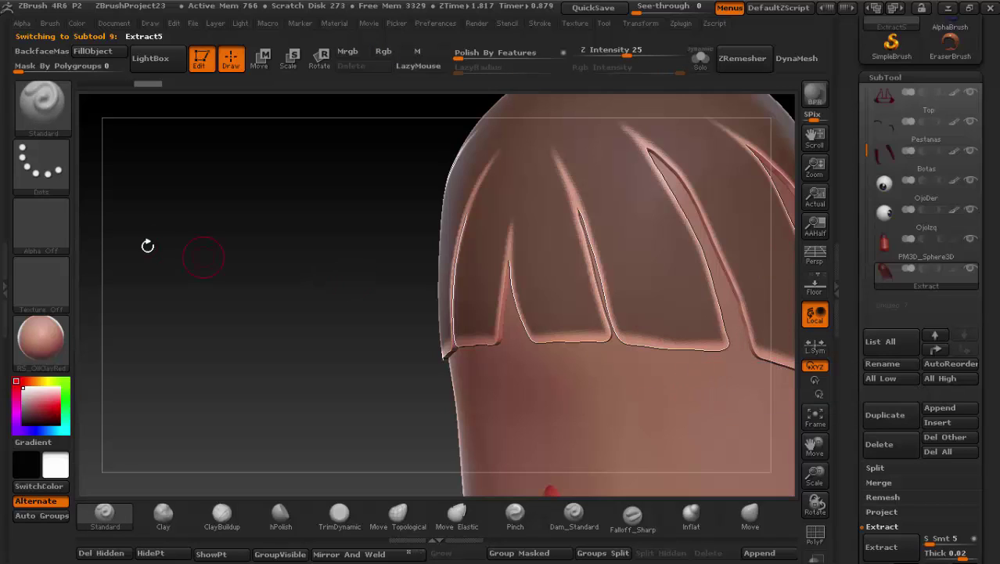
Step: Frame the head, show the rest of the character, and face it head-on
drag(532, 206, 542, 281)
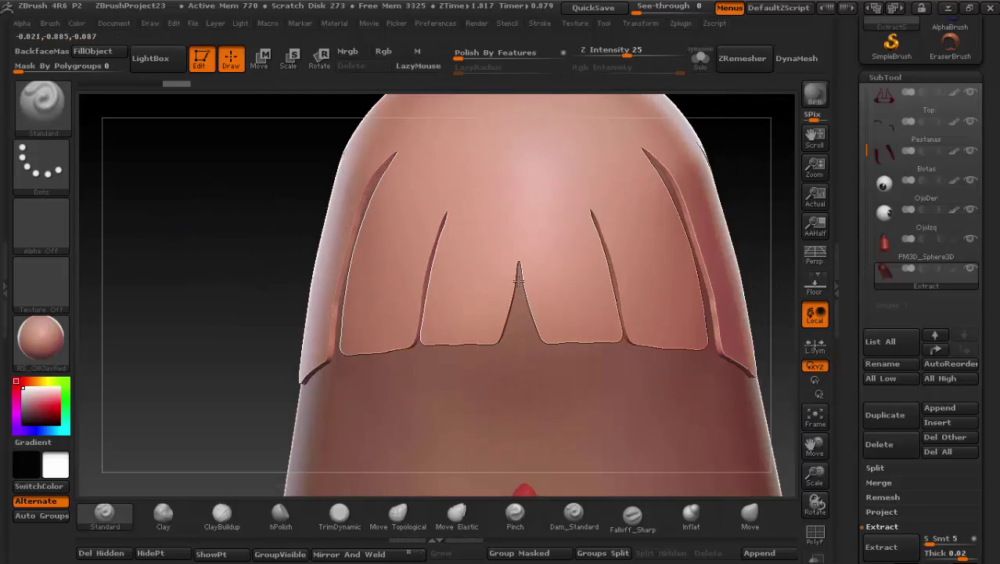
key(f)
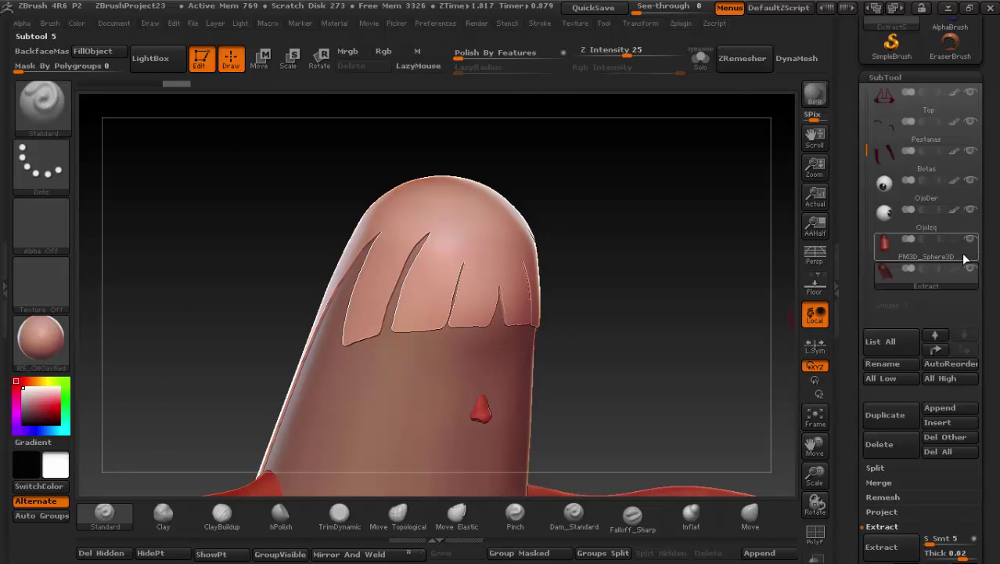
shift+click(971, 240)
mouse_move(556, 351)
mouse_down()
mouse_move(480, 350)
mouse_move(596, 391)
mouse_move(465, 258)
mouse_move(447, 186)
mouse_move(424, 223)
mouse_move(360, 168)
mouse_up()
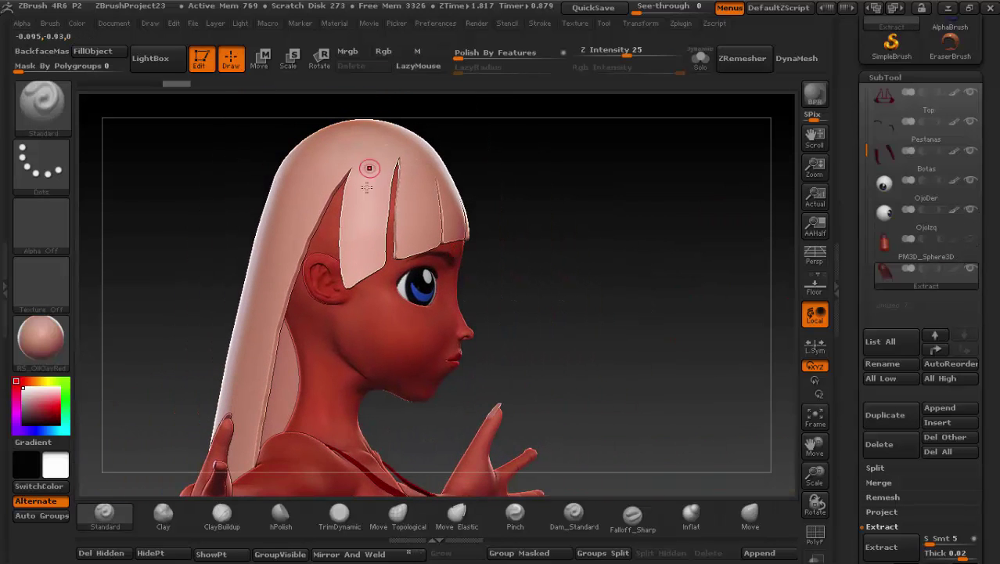
Step: Switch to the Move brush and frame the head from the front
mouse_move(385, 277)
mouse_down()
mouse_move(426, 330)
mouse_move(453, 319)
mouse_move(546, 416)
mouse_up()
click(732, 530)
key(space)
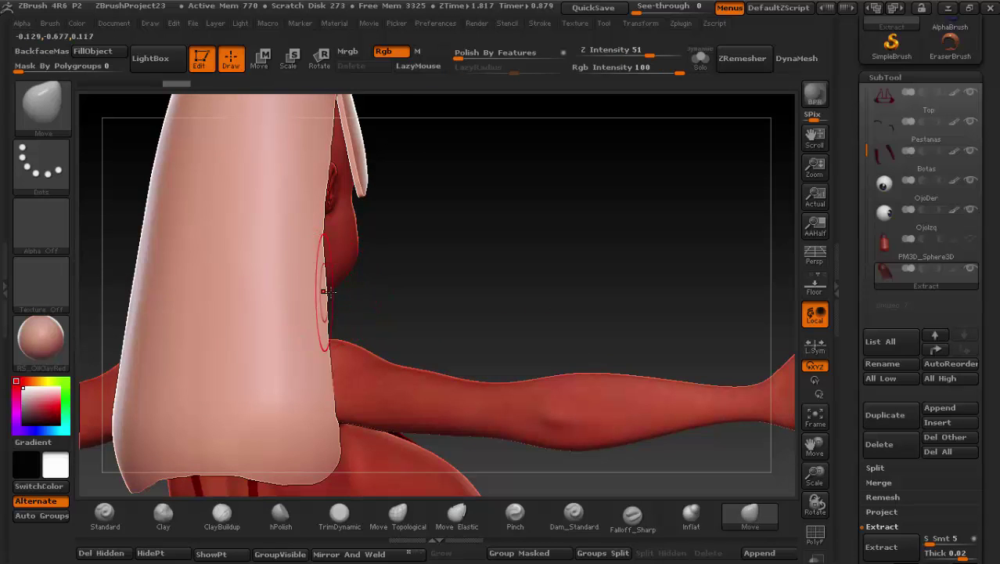
mouse_move(304, 284)
mouse_down()
mouse_move(368, 106)
mouse_move(439, 268)
mouse_move(335, 224)
mouse_up()
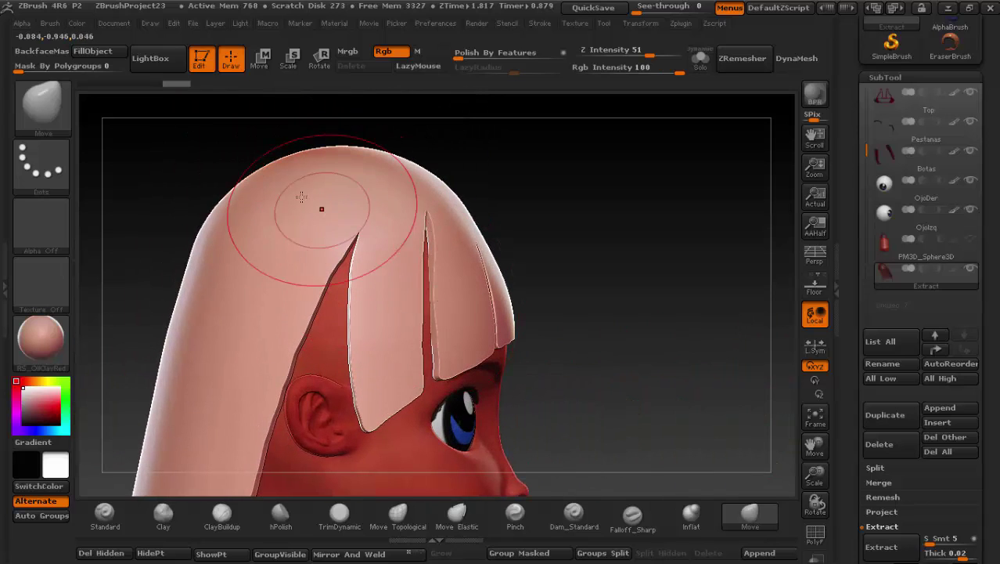
key(space)
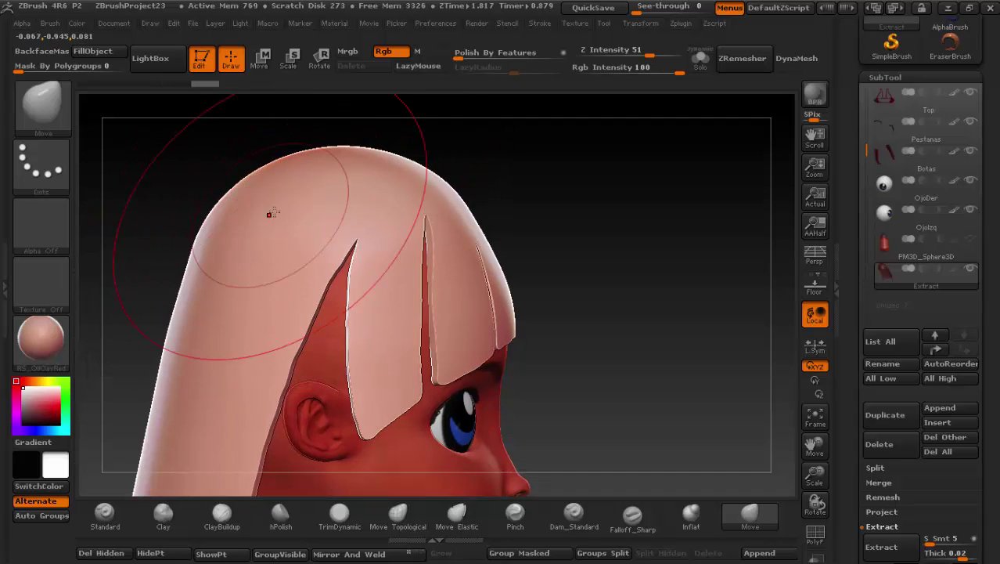
drag(267, 212, 331, 224)
shift+drag(460, 312, 498, 292)
key(f)
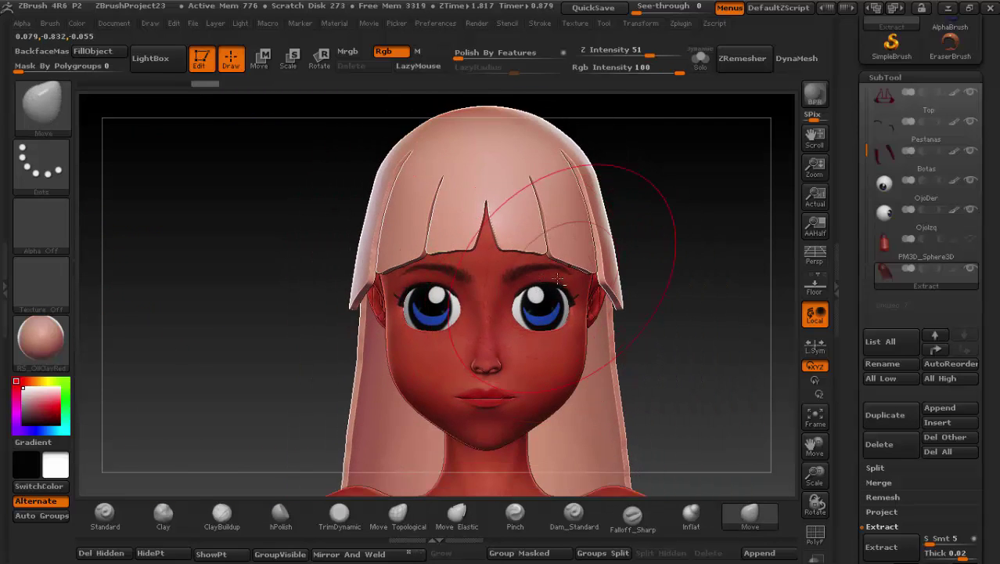
Step: Zoom in on the hair strand by the ear and shrink the brush size
mouse_move(656, 190)
mouse_down()
mouse_move(592, 168)
mouse_move(440, 233)
mouse_move(525, 235)
mouse_up()
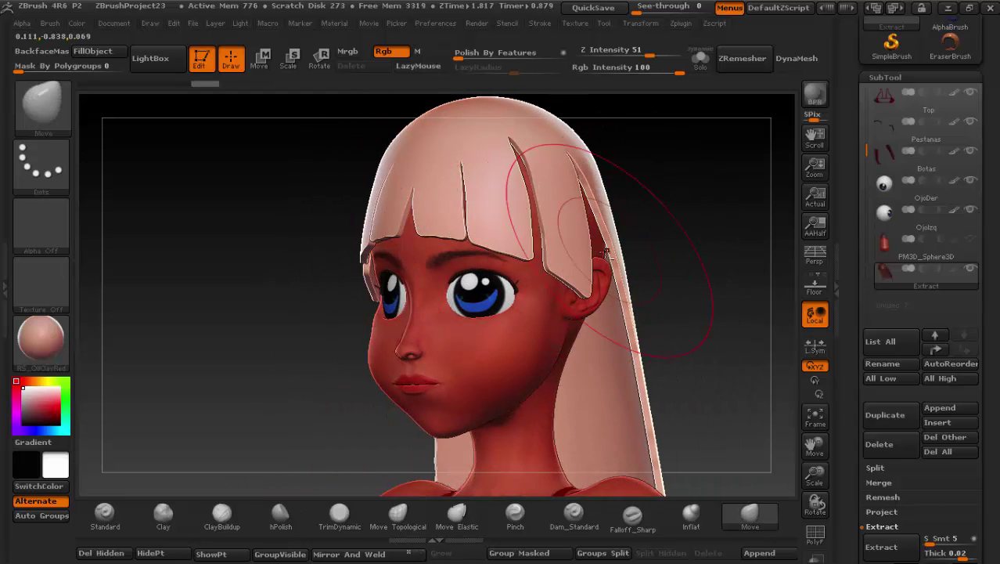
alt+drag(615, 190, 558, 190)
alt+drag(470, 215, 433, 278)
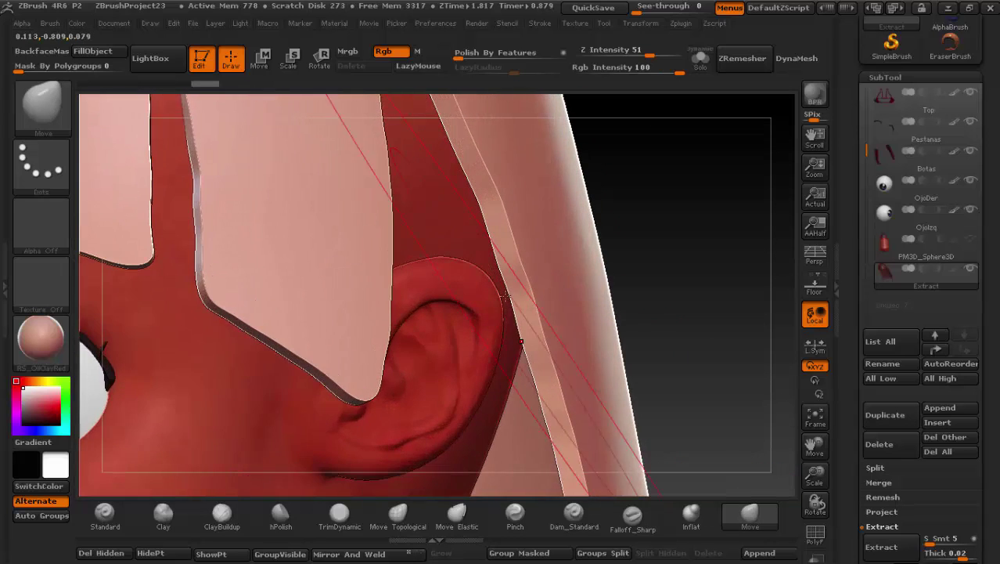
key(space)
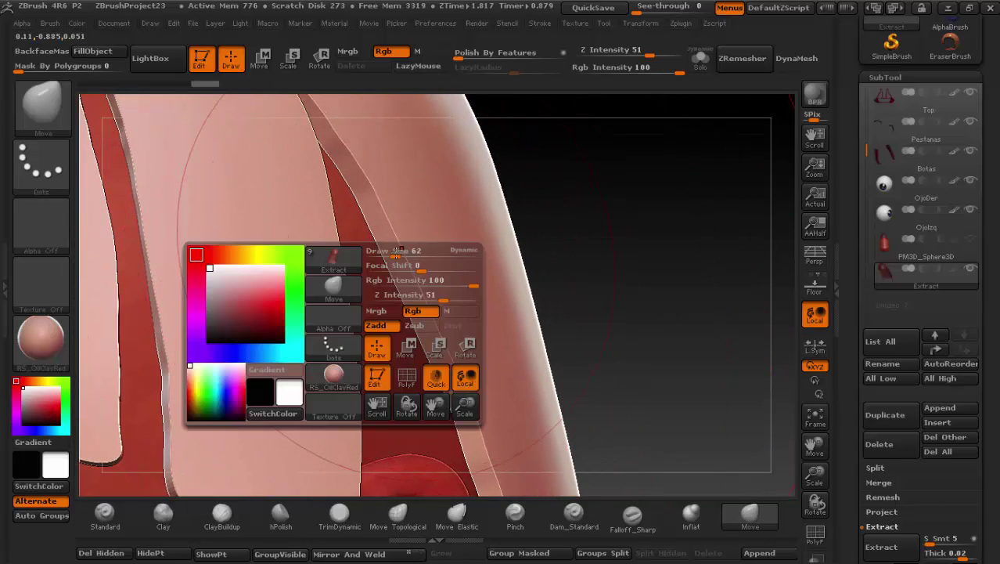
drag(415, 252, 378, 252)
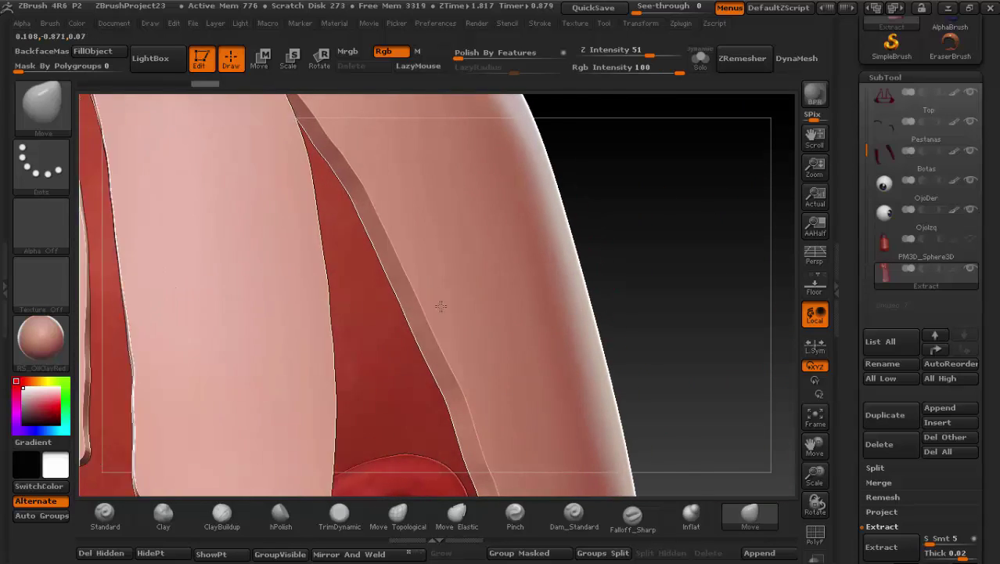
alt+drag(439, 302, 357, 212)
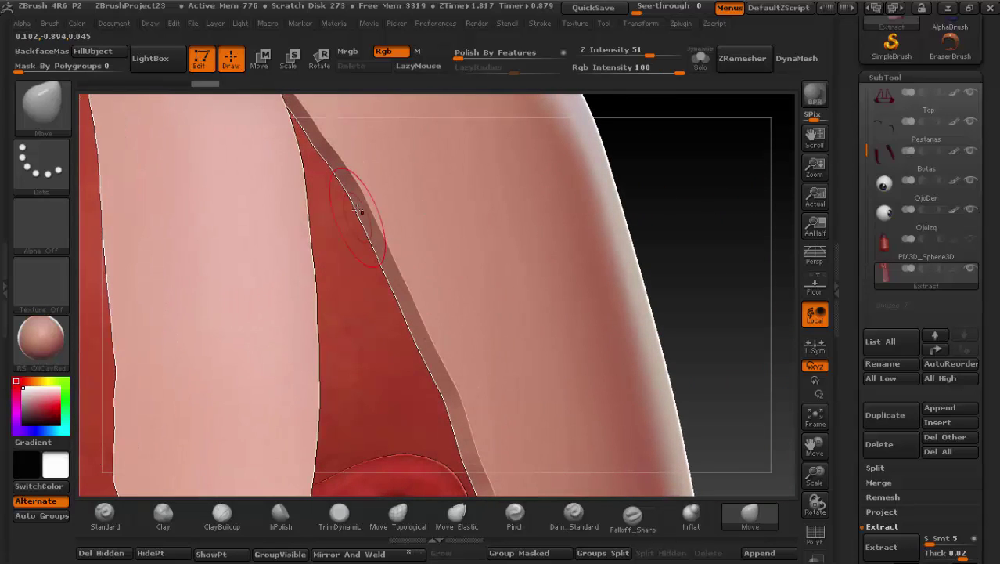
mouse_move(440, 346)
alt+mouse_down()
mouse_move(447, 314)
mouse_move(435, 323)
alt+mouse_up()
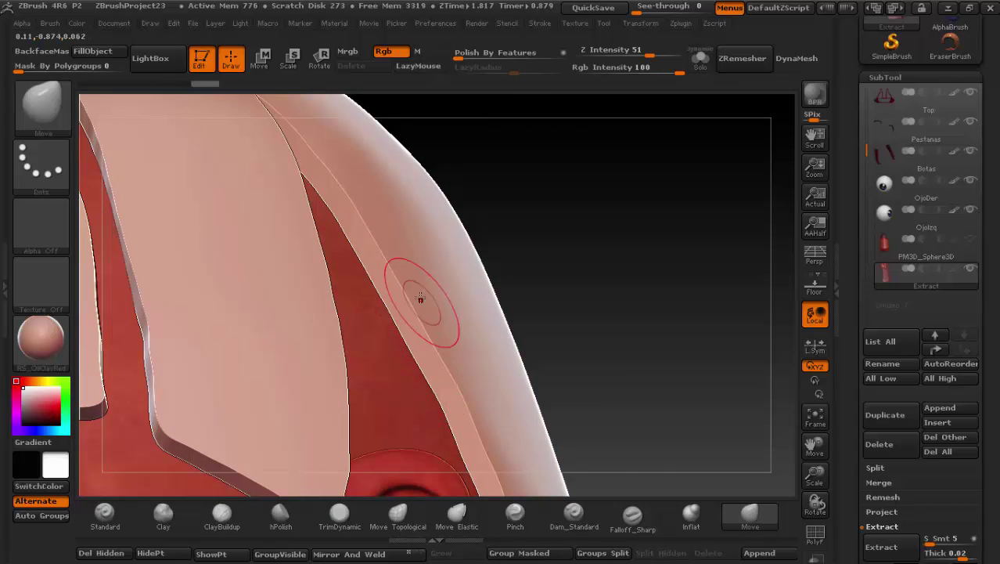
Step: Undo the harsh smoothing stroke and lower the Smooth Z Intensity to 20
drag(325, 177, 395, 246)
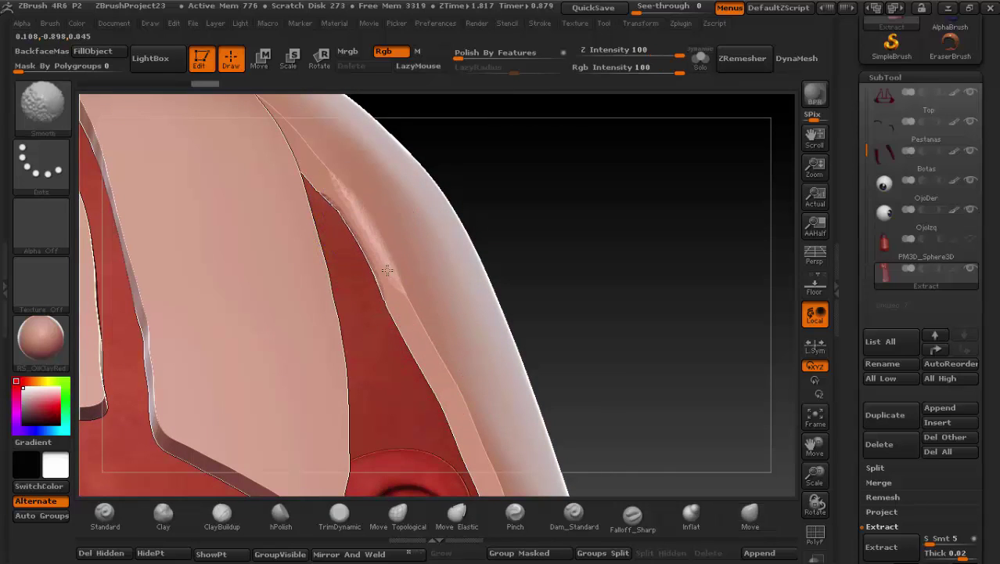
key(ctrl+z)
key(space)
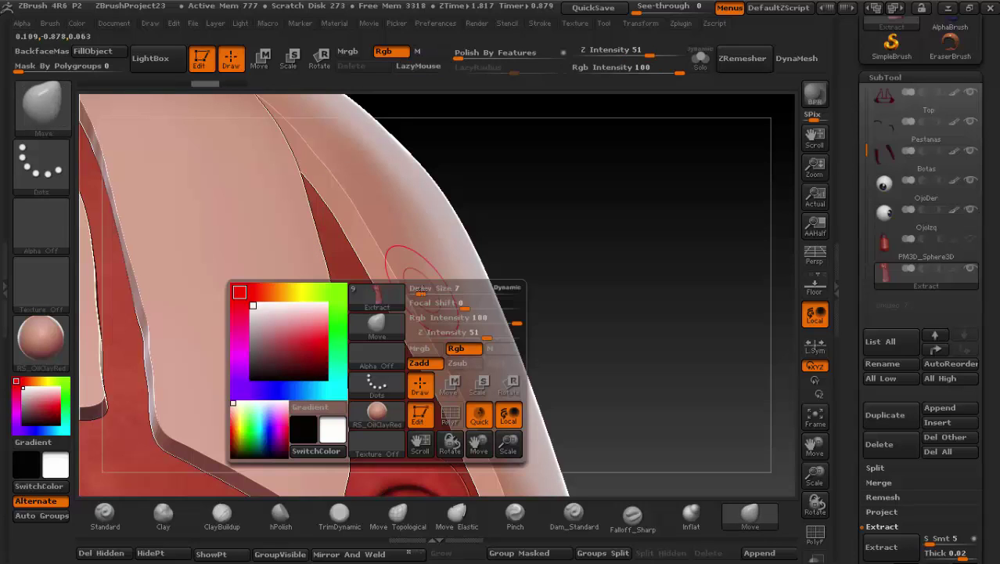
key(shift+space)
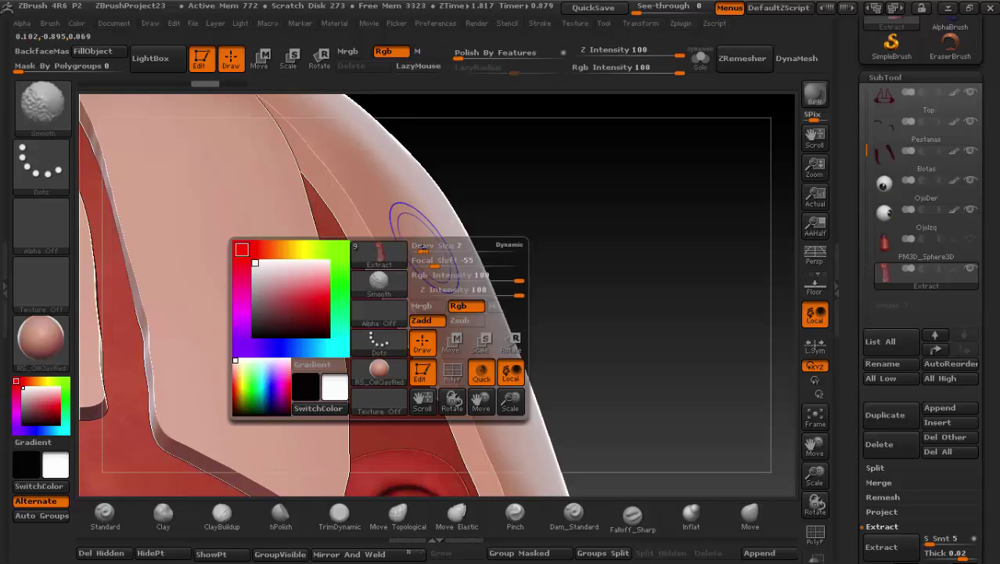
drag(507, 293, 434, 293)
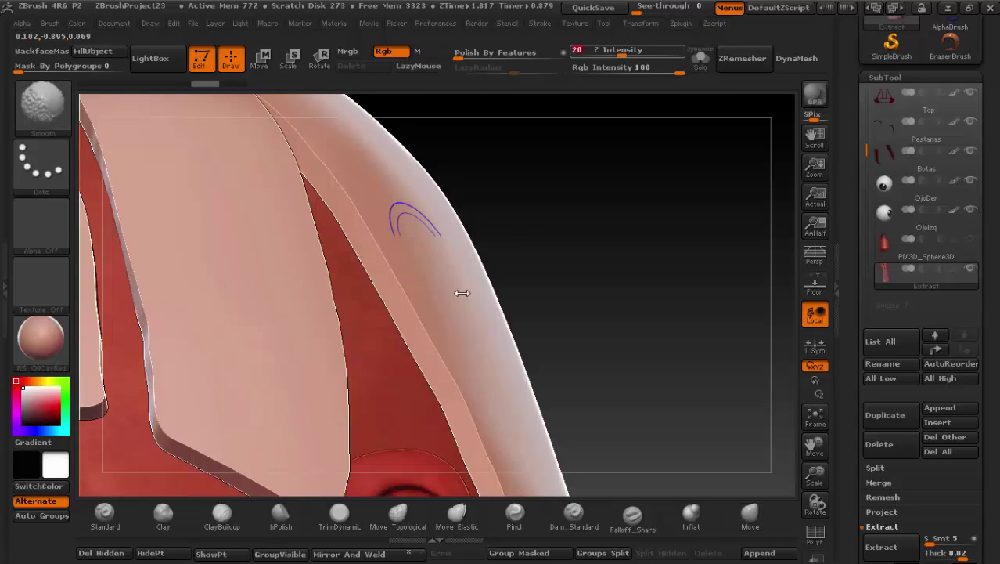
Step: Gently smooth the hair strand's side edge down to the ear with several strokes
shift+drag(337, 188, 469, 454)
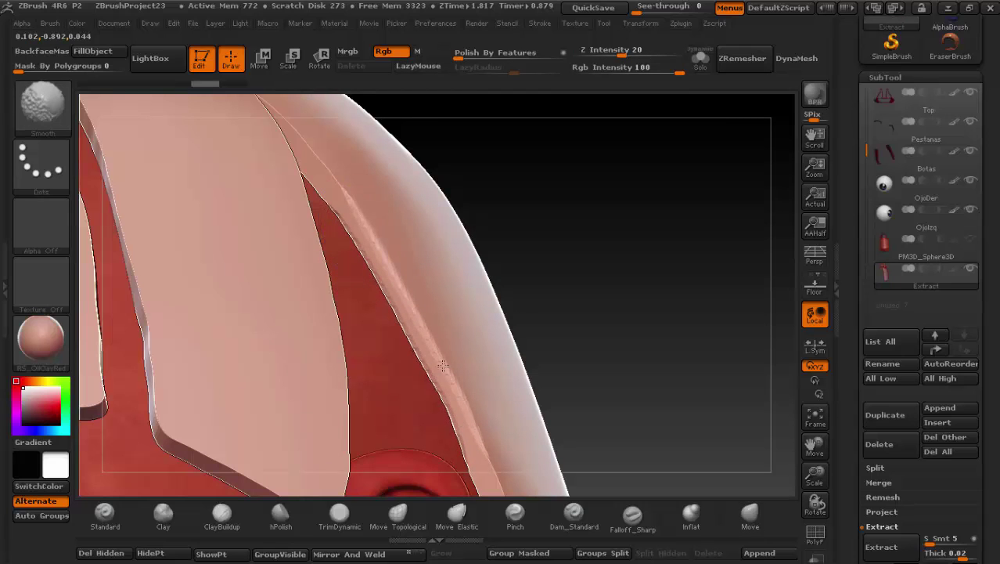
shift+drag(411, 349, 362, 221)
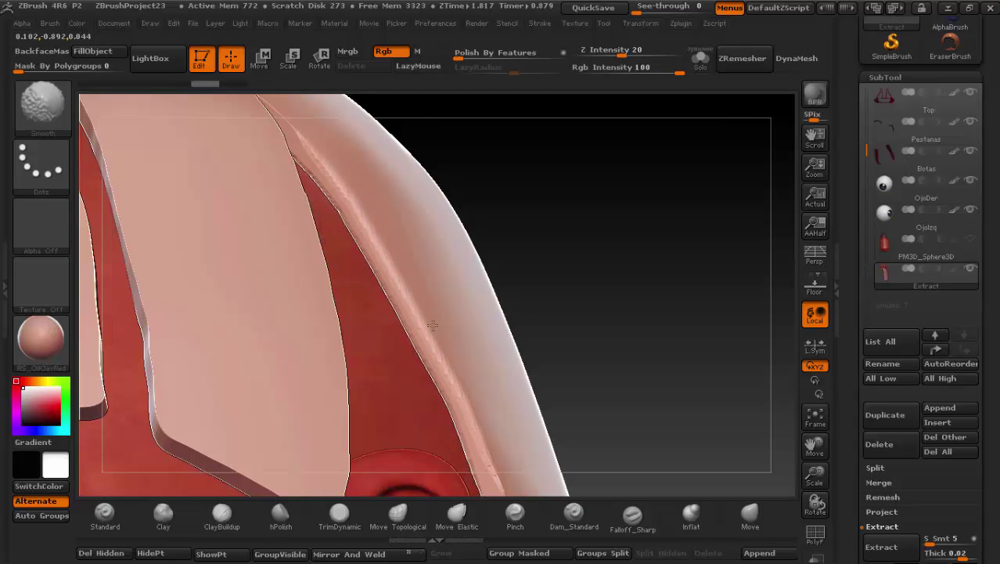
shift+drag(433, 325, 469, 470)
drag(517, 376, 394, 250)
shift+drag(448, 358, 366, 206)
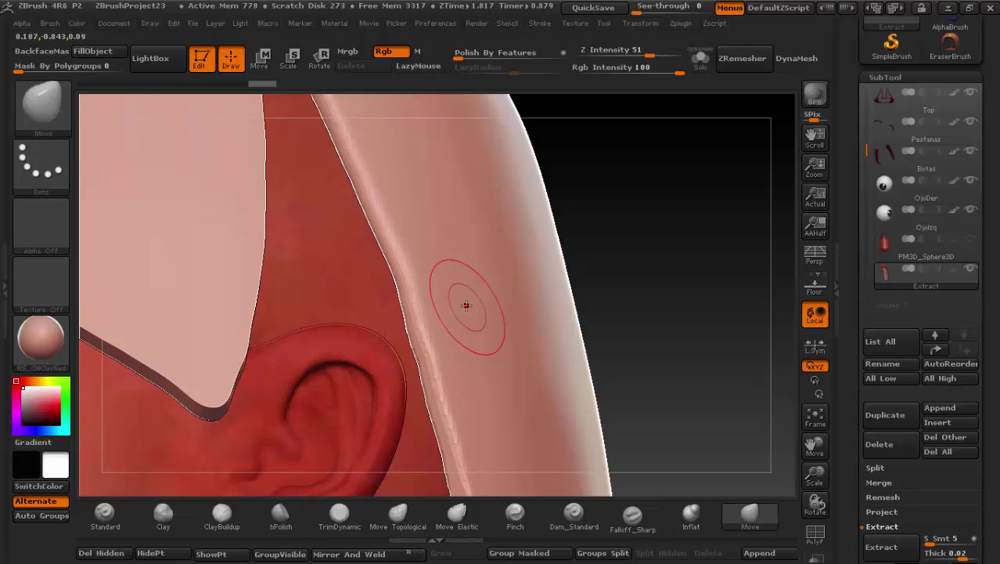
key(ctrl)
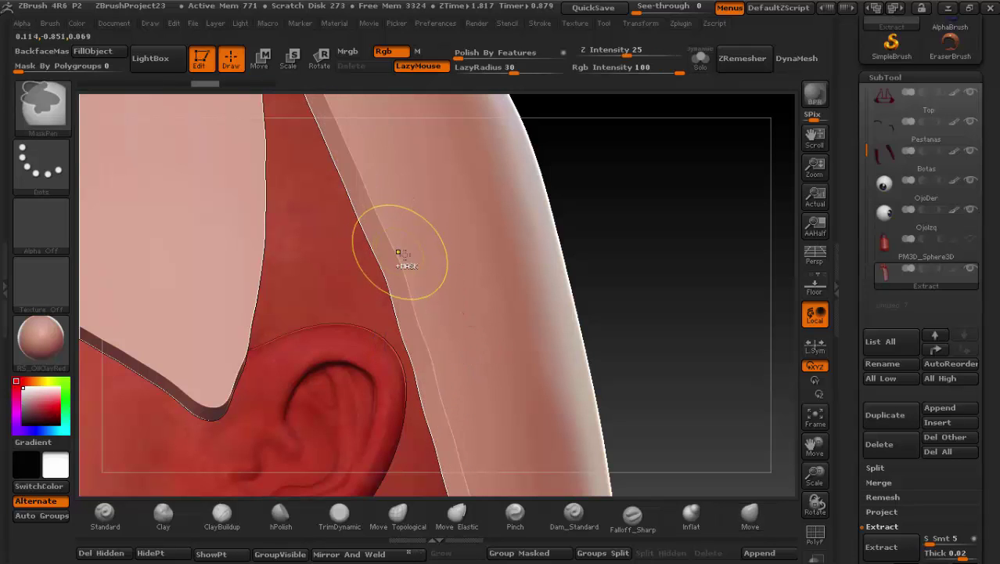
mouse_move(420, 230)
mouse_down()
mouse_move(401, 202)
mouse_move(403, 260)
mouse_move(400, 239)
mouse_up()
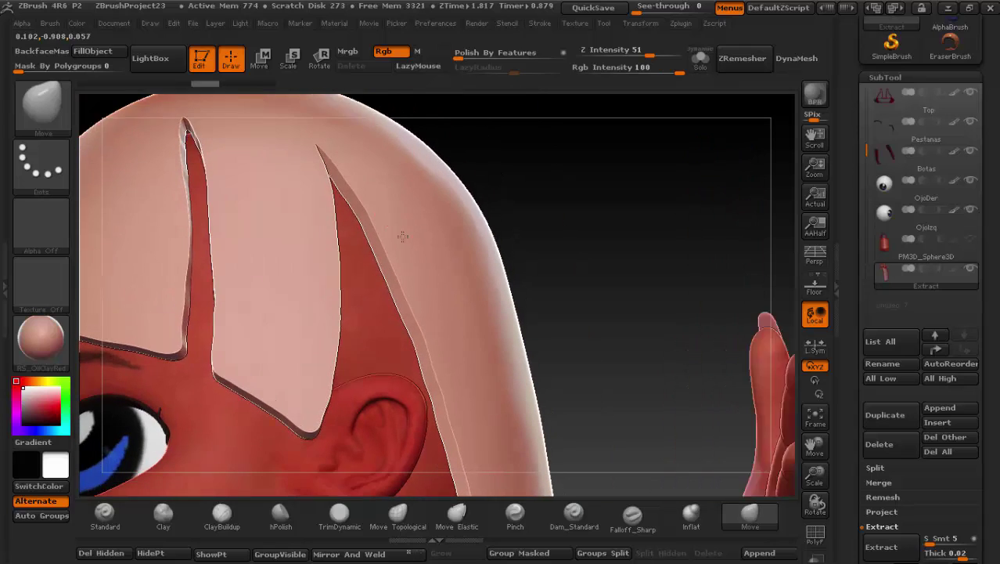
Step: Retopologise the hair shell with ZRemesher and turn on PolyF to inspect the new quad wireframe
click(736, 67)
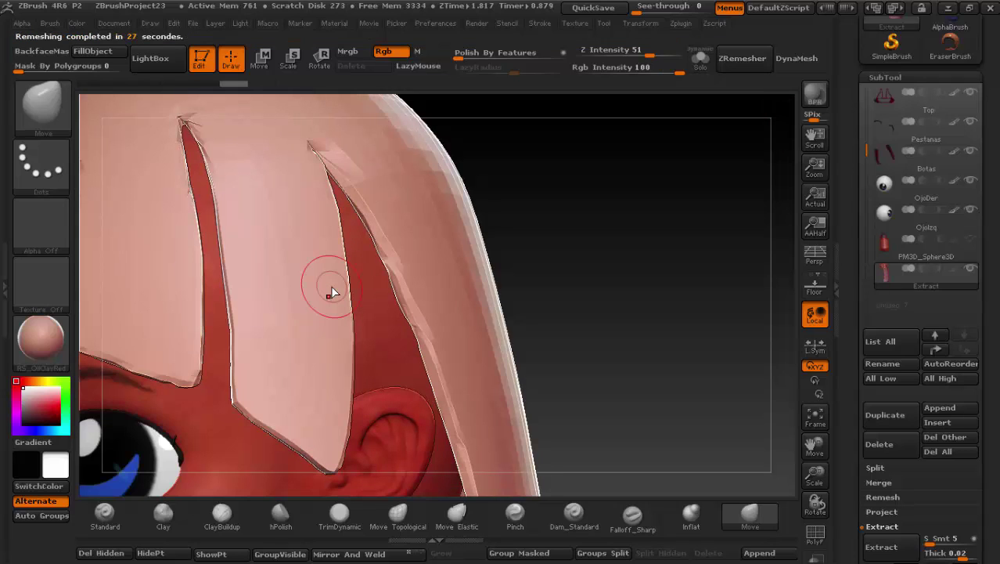
click(881, 546)
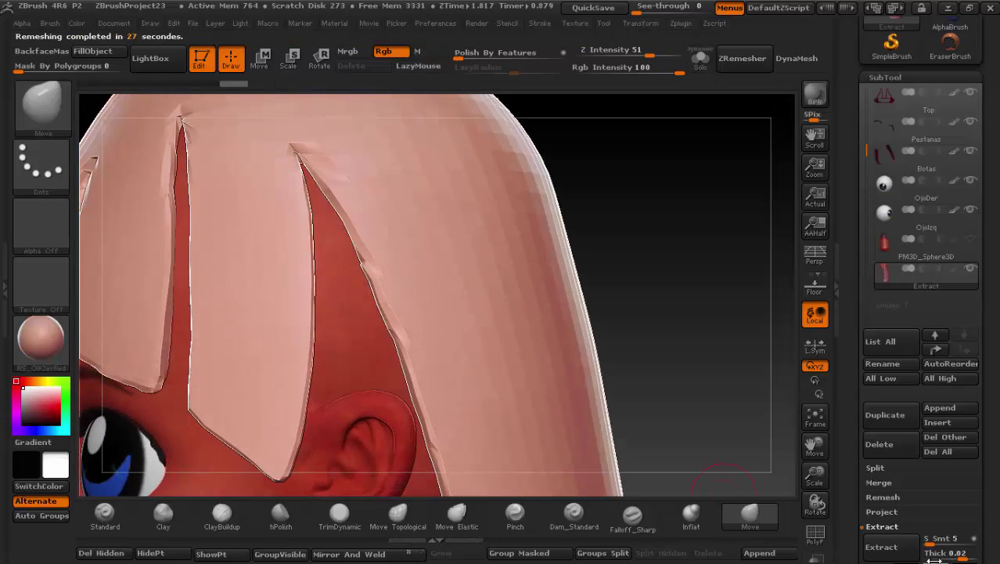
click(814, 532)
mouse_move(345, 290)
mouse_down()
mouse_move(332, 324)
mouse_move(353, 201)
mouse_move(357, 287)
mouse_up()
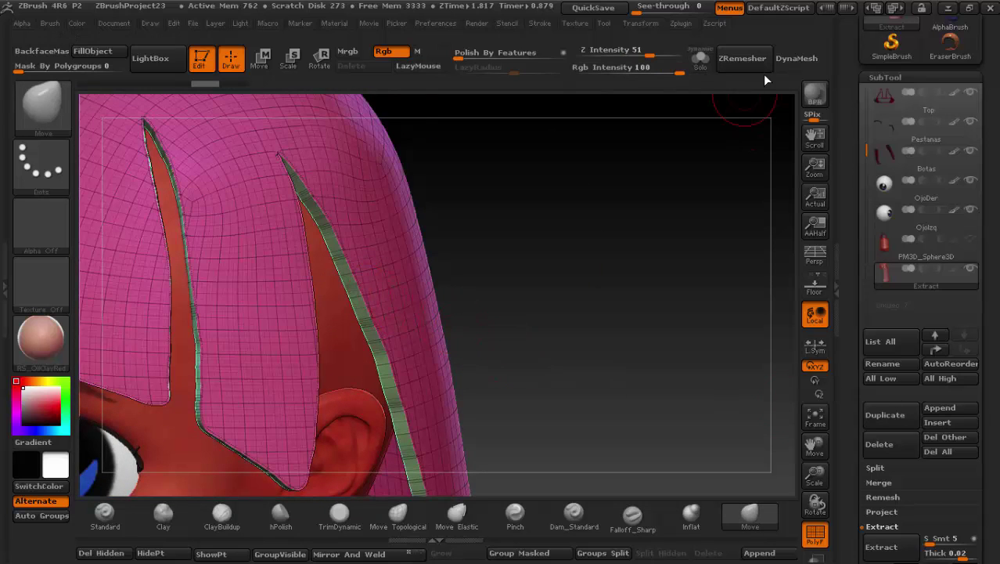
Step: Check the ZRemesher AdaptiveSize value under Geometry, then collapse the ZRemesher settings
drag(849, 467, 880, 292)
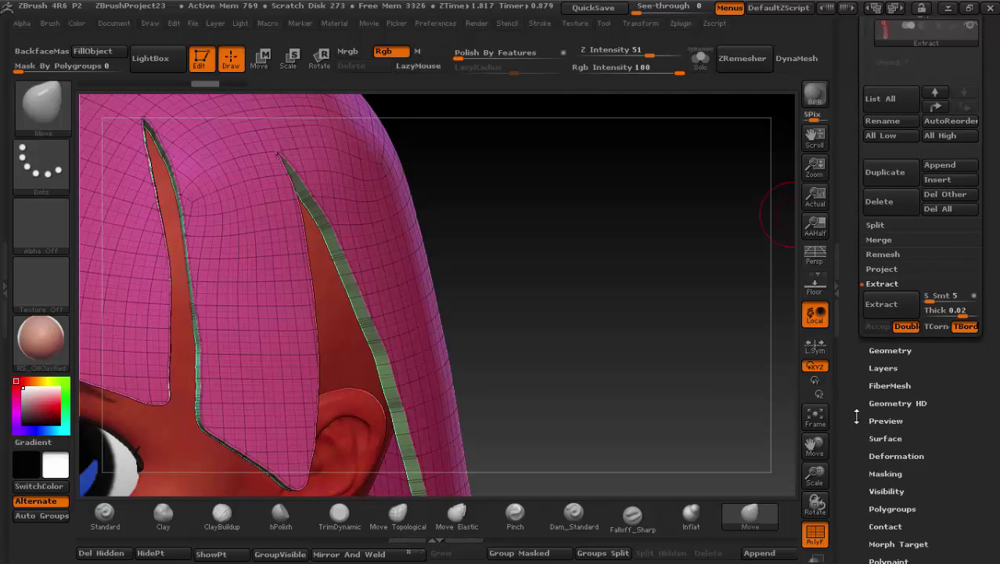
drag(856, 417, 882, 350)
click(880, 334)
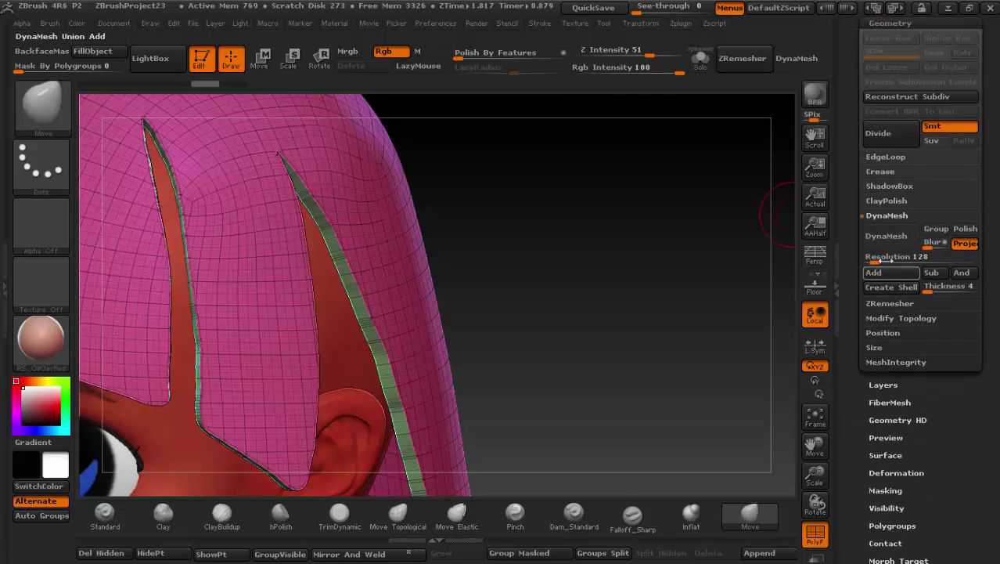
click(884, 301)
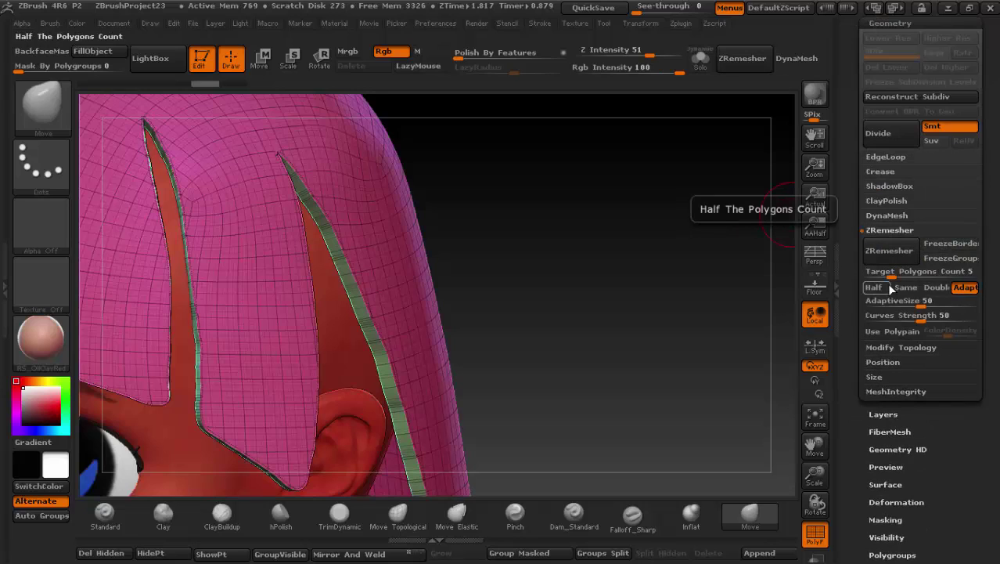
click(890, 300)
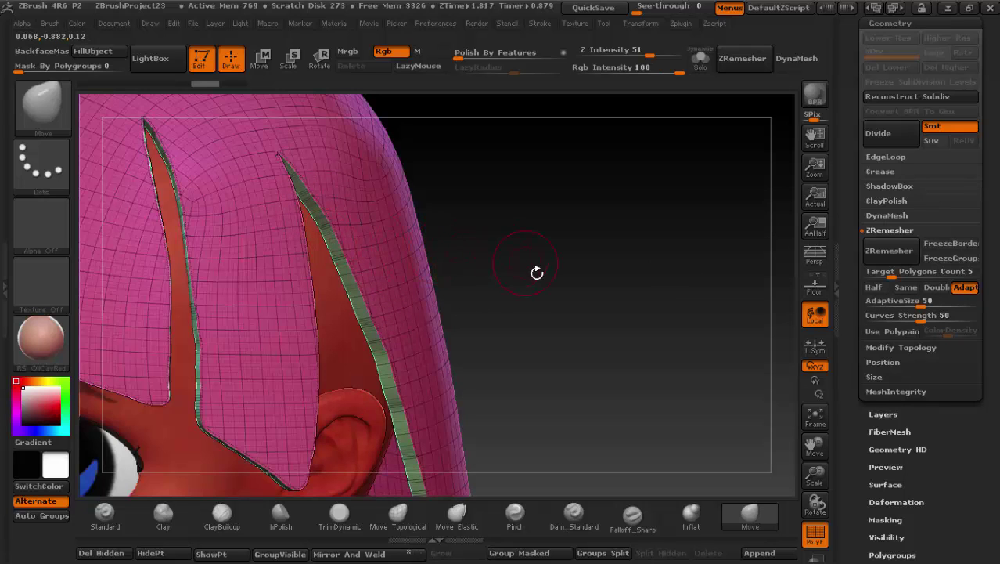
drag(537, 271, 568, 283)
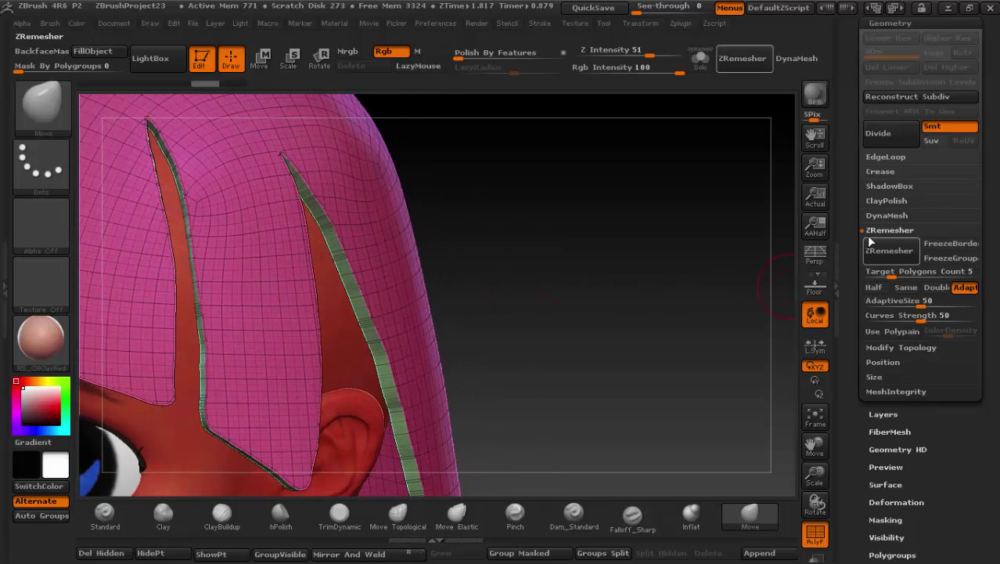
click(885, 229)
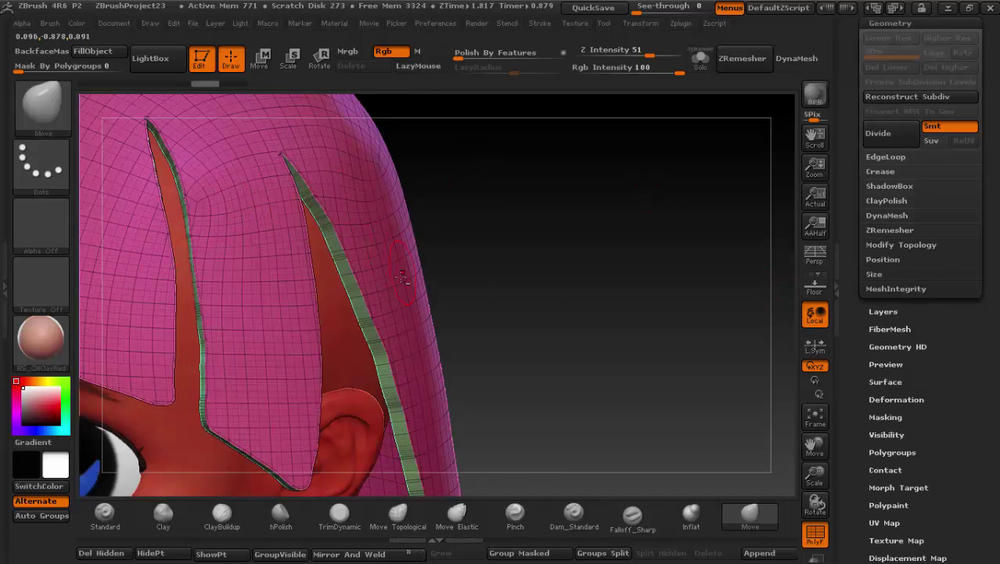
Step: Zoom out to the face and bangs, turn PolyF off, and bring the SubTool list into view
drag(401, 276, 293, 183)
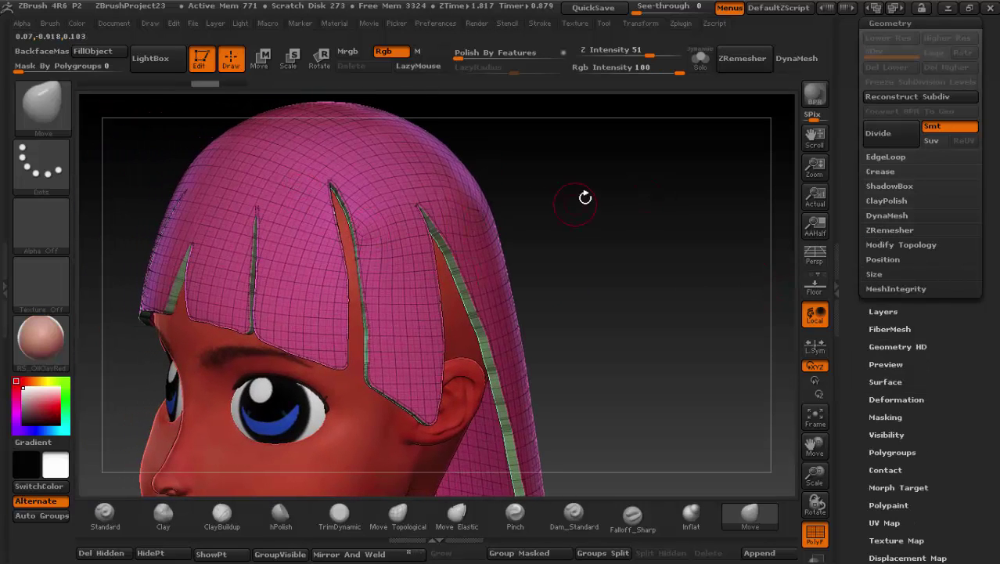
click(815, 534)
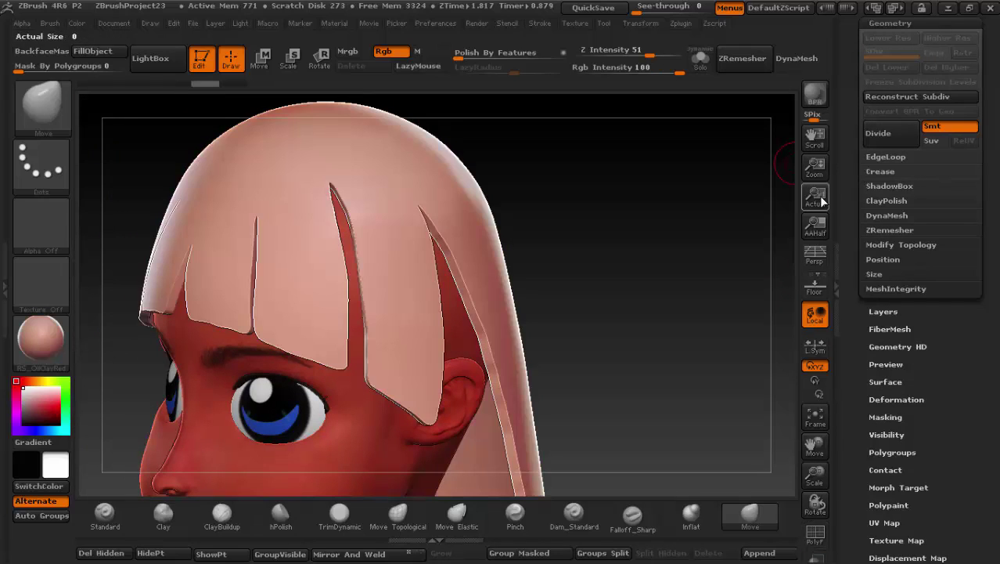
click(869, 216)
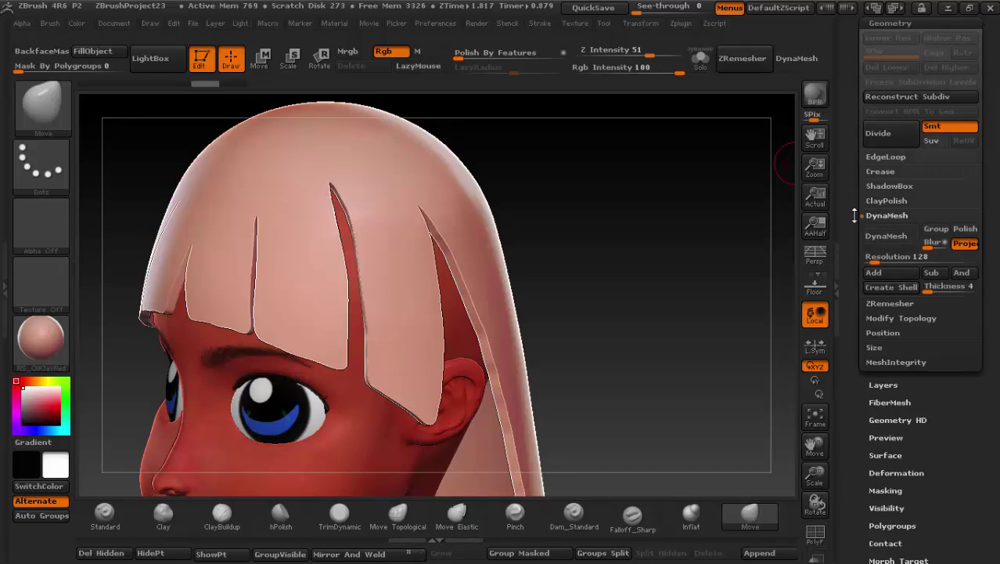
scroll(855, 215, down, 2)
scroll(855, 211, down, 2)
scroll(854, 204, down, 2)
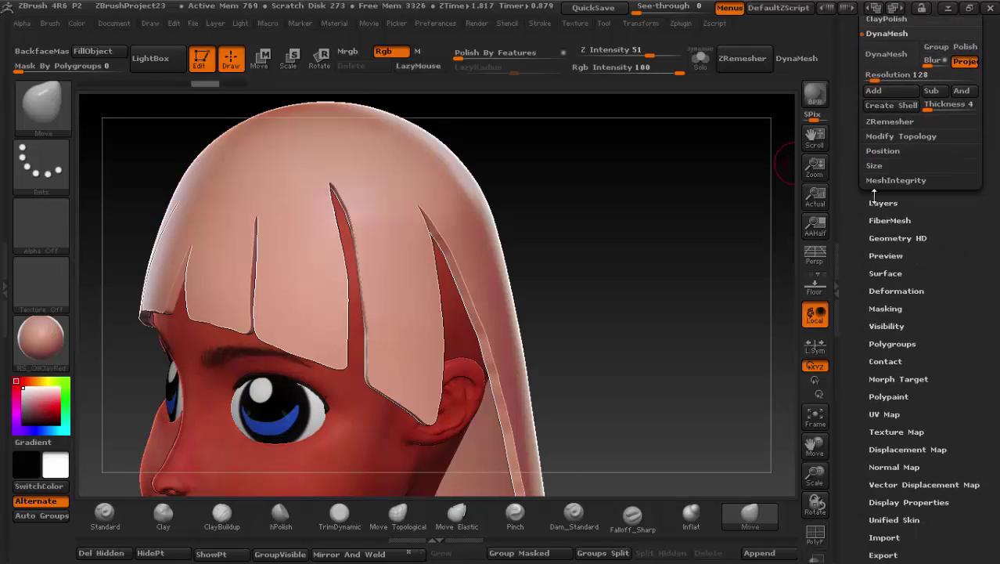
scroll(854, 135, up, 3)
scroll(861, 145, up, 3)
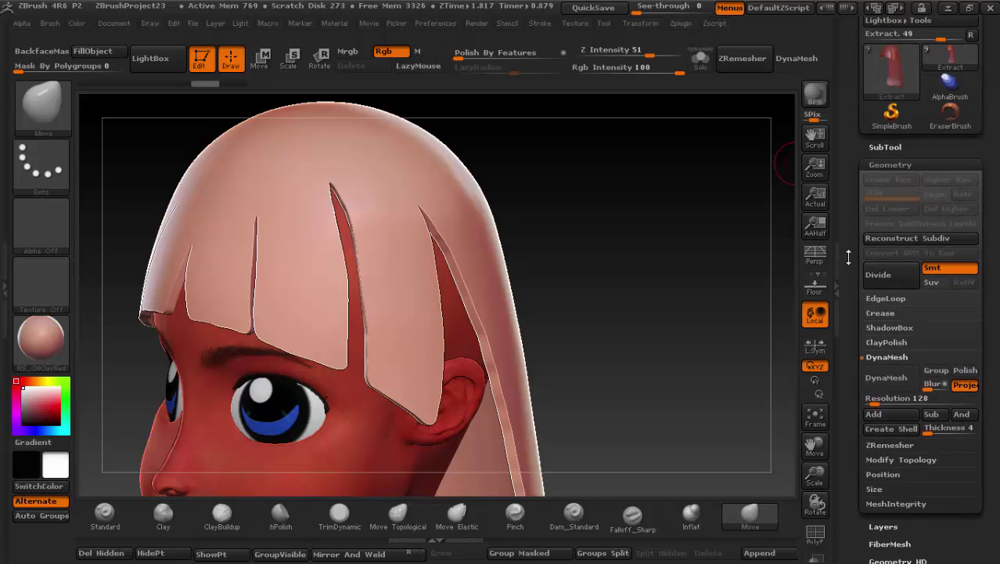
scroll(881, 156, down, 2)
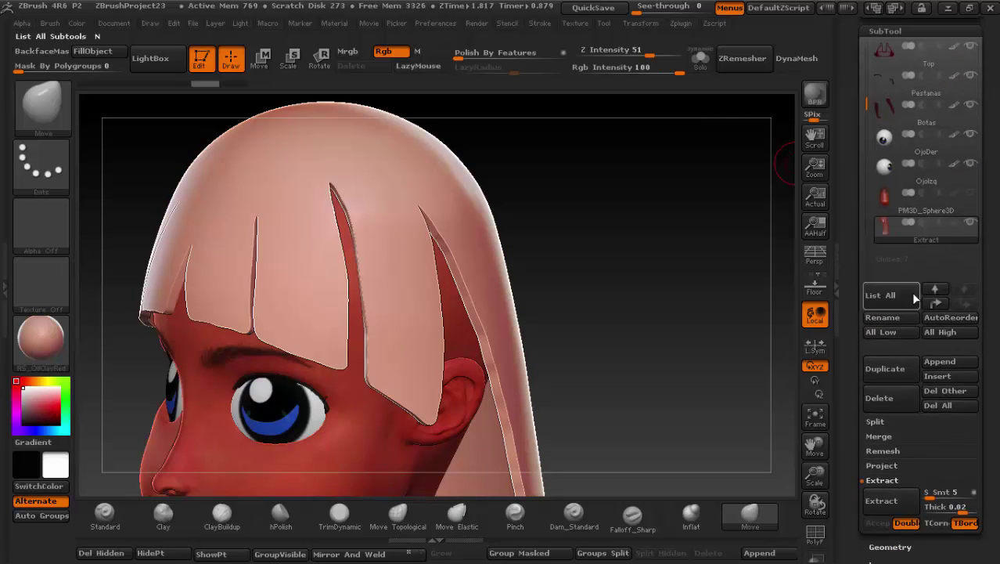
Step: Browse the subtools in the SubTool list and hide the Extract hair subtool
click(969, 225)
click(928, 209)
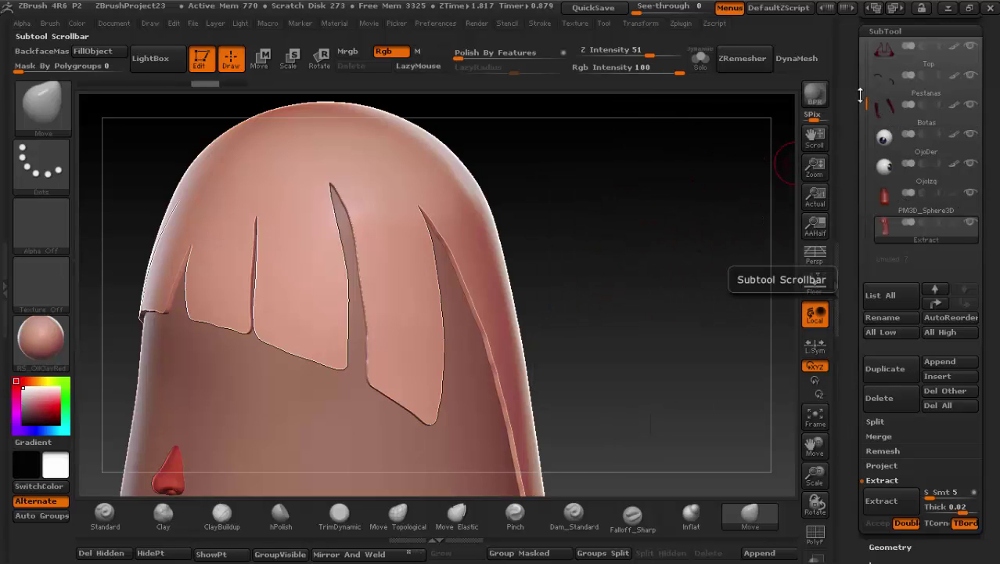
drag(860, 106, 877, 274)
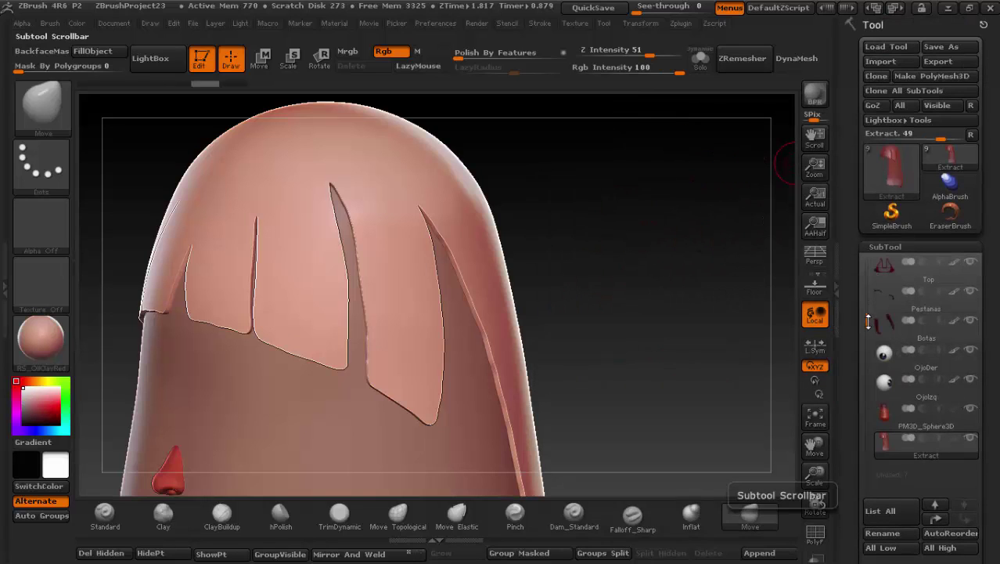
drag(868, 321, 867, 267)
click(885, 271)
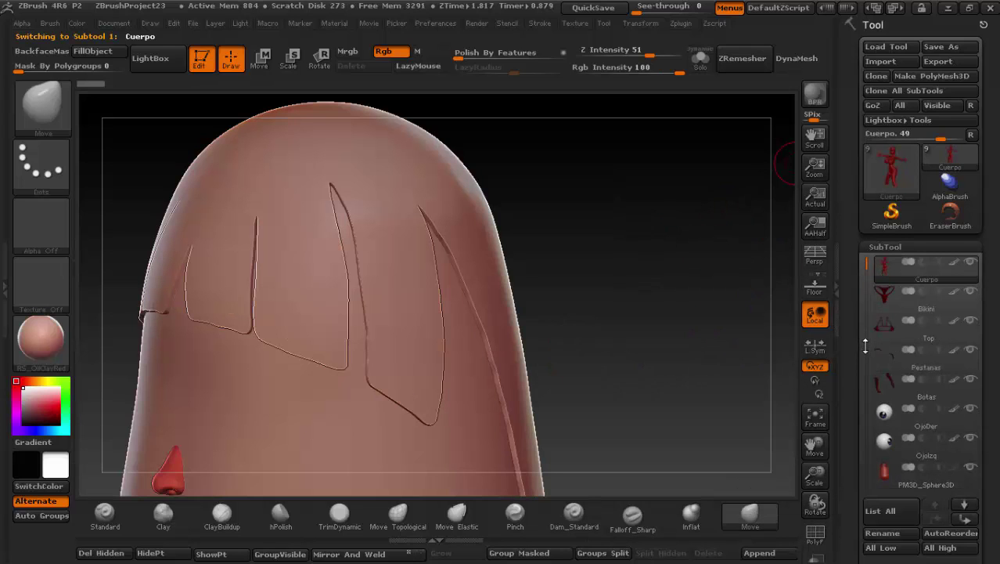
drag(866, 347, 866, 405)
click(971, 439)
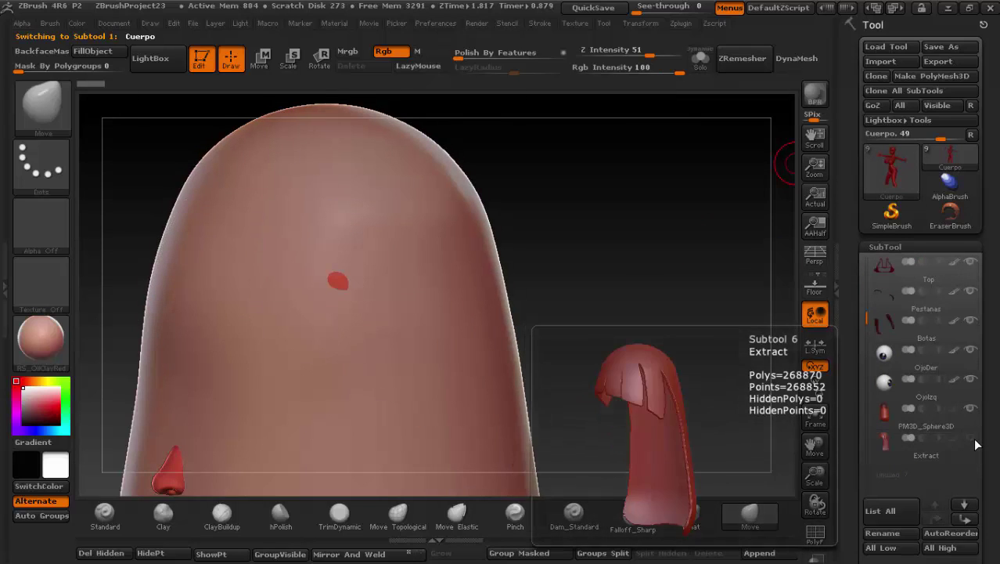
Step: Make PM3D_Sphere3D the active subtool, zoom onto the head, and expand Geometry
mouse_move(603, 314)
mouse_down()
mouse_move(594, 326)
mouse_move(558, 288)
mouse_move(630, 320)
mouse_move(378, 172)
mouse_up()
click(890, 425)
mouse_move(455, 237)
mouse_down()
mouse_move(480, 268)
mouse_move(467, 265)
mouse_up()
alt+drag(475, 197, 329, 242)
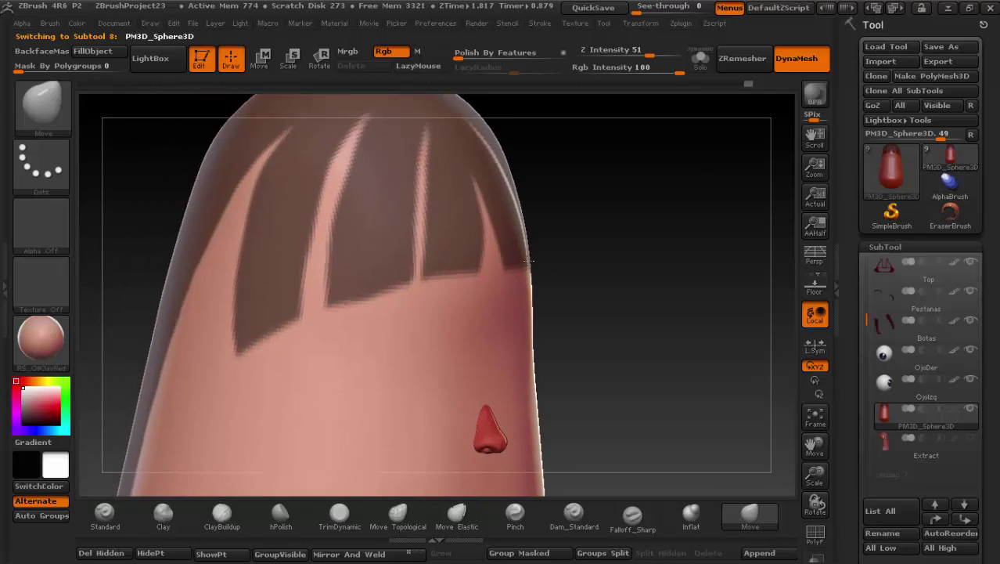
drag(576, 400, 717, 442)
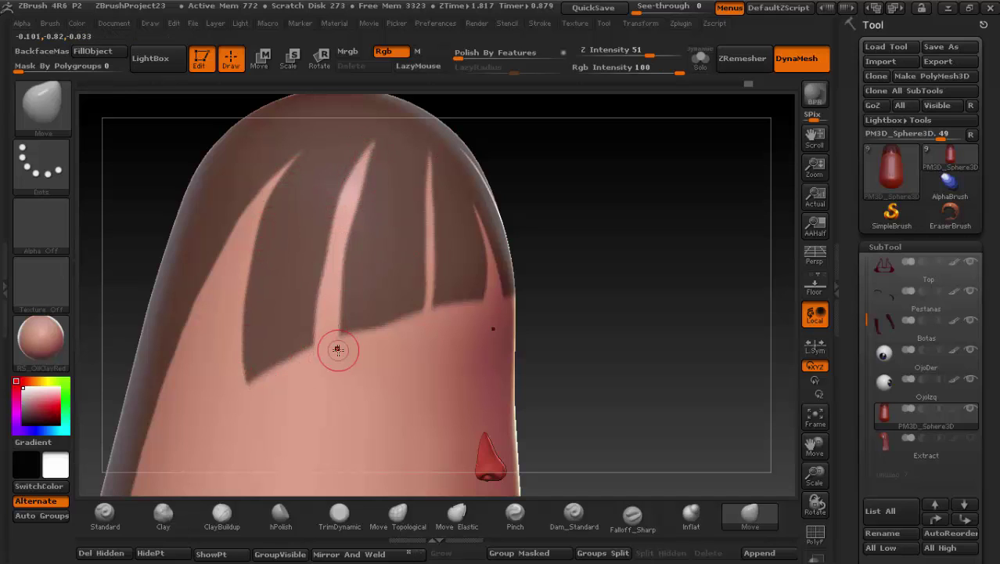
mouse_move(553, 346)
mouse_down()
mouse_move(531, 348)
mouse_move(589, 348)
mouse_up()
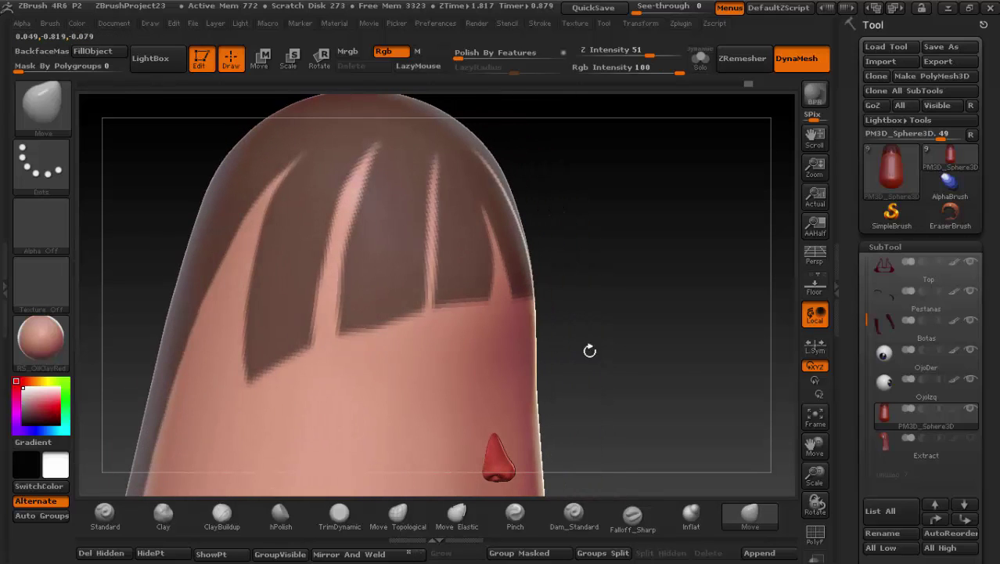
drag(848, 319, 852, 190)
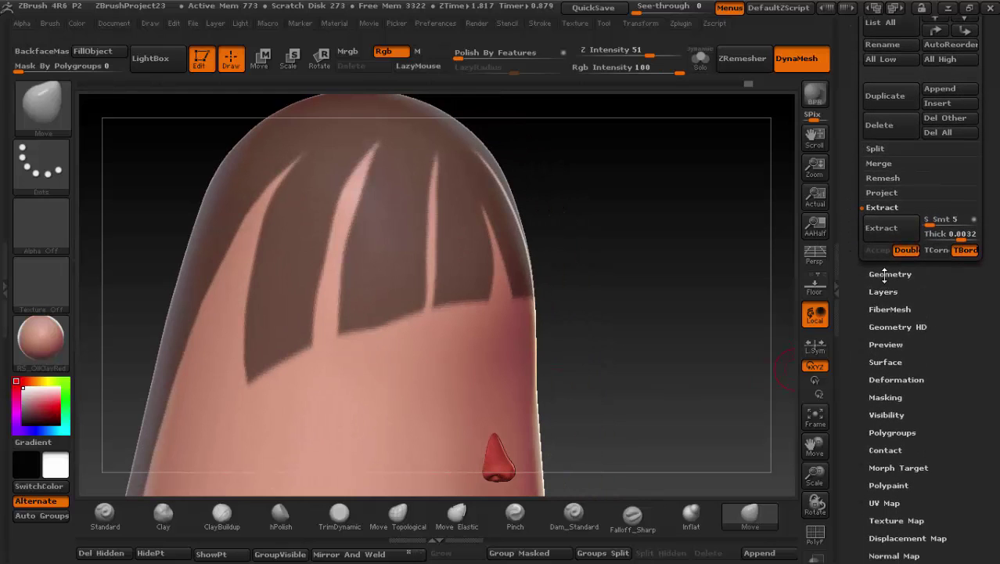
click(884, 274)
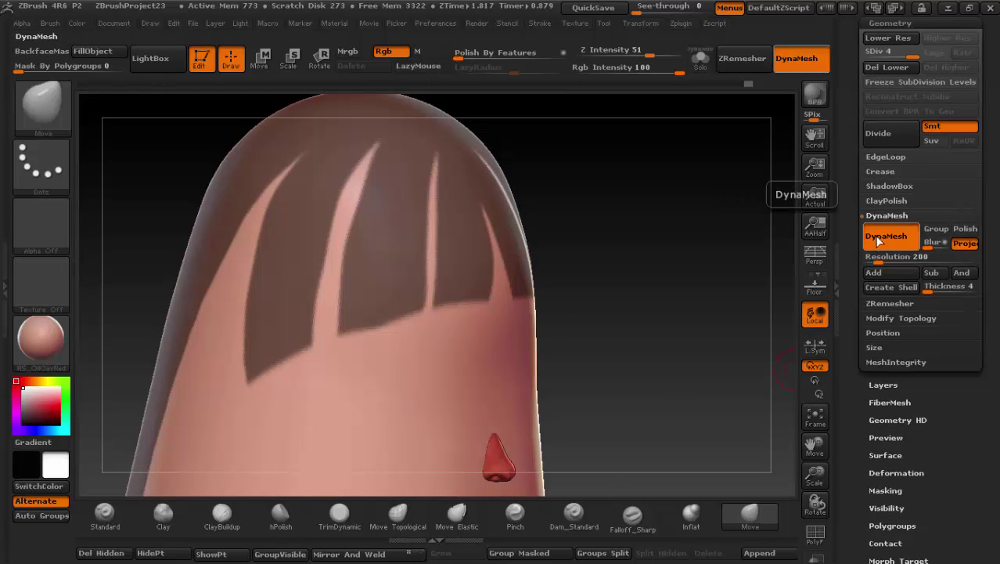
Step: Apply double-sided Panel Loops to the cap's polygroups with Bevel 50 and Elevation 100
drag(855, 188, 854, 221)
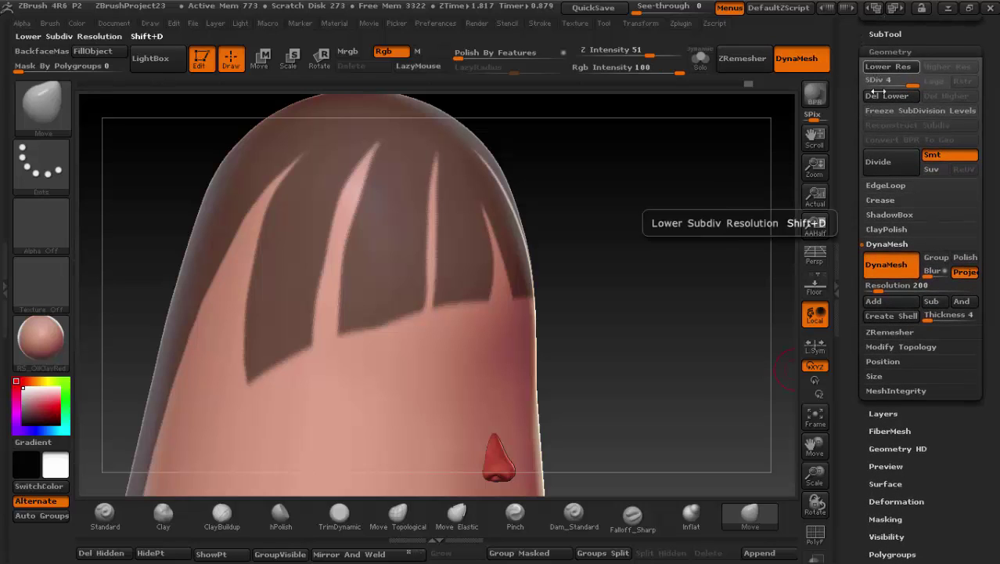
click(887, 186)
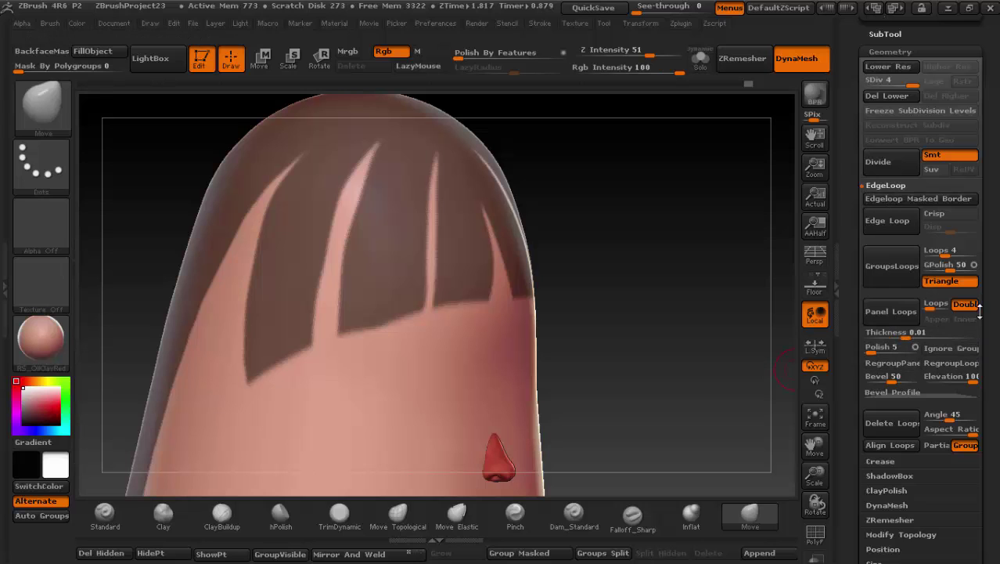
click(891, 311)
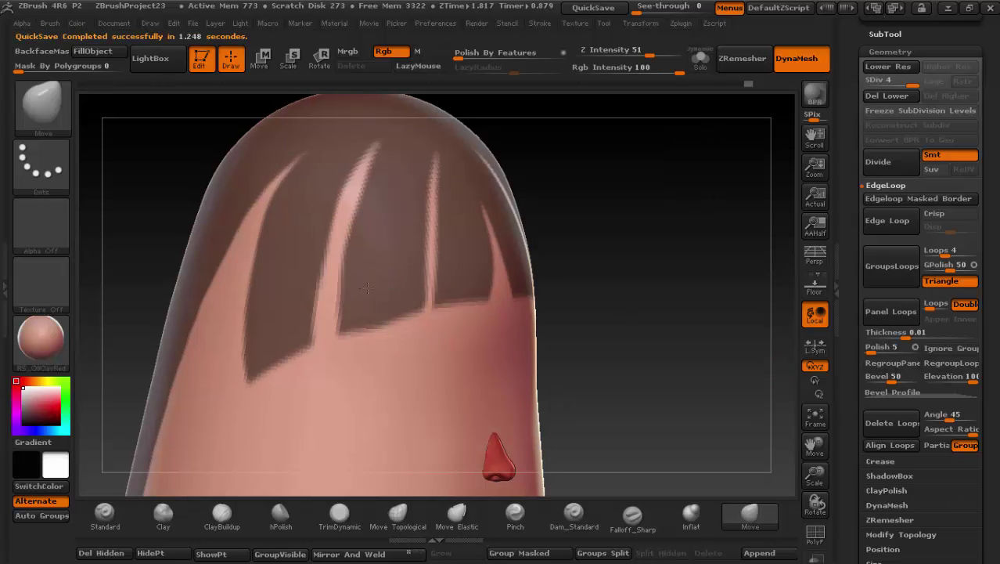
mouse_move(392, 280)
mouse_down()
mouse_move(373, 298)
mouse_move(395, 289)
mouse_up()
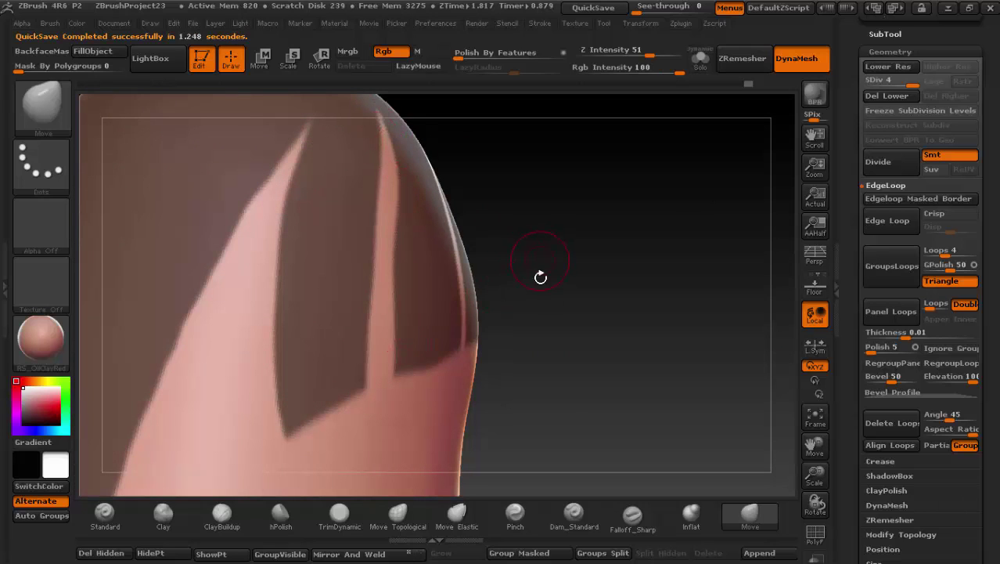
mouse_move(444, 310)
mouse_down()
mouse_move(475, 348)
mouse_move(356, 180)
mouse_up()
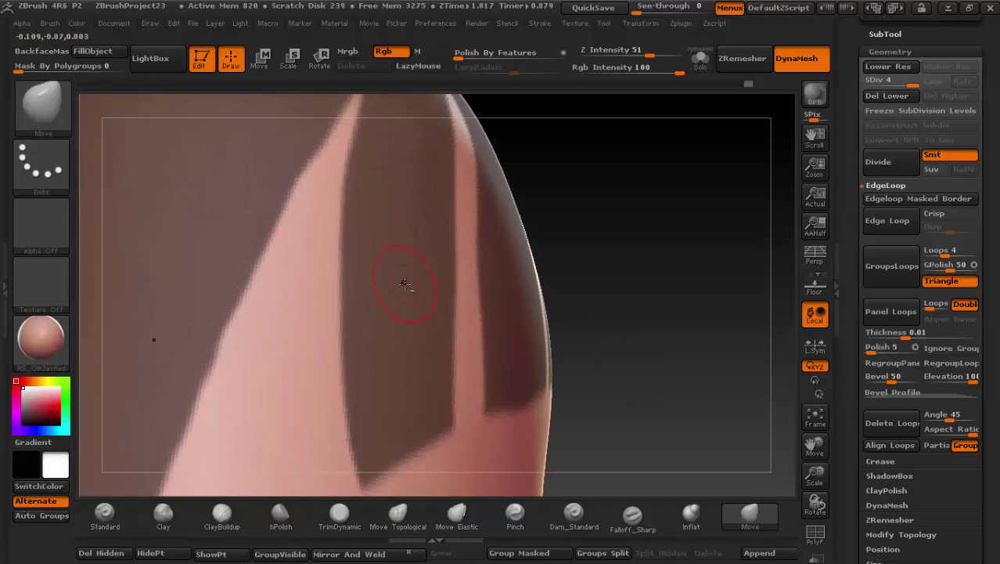
drag(401, 281, 775, 363)
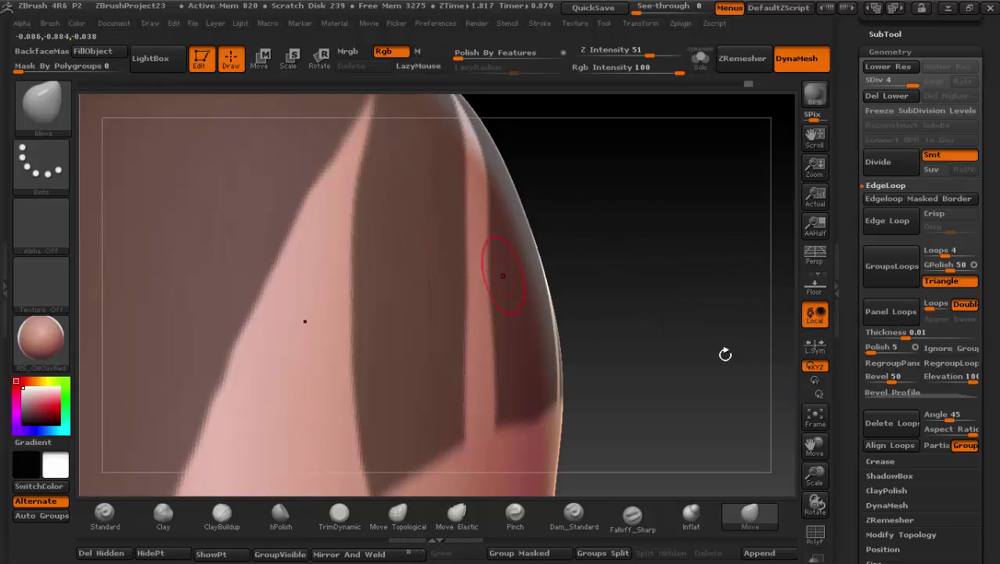
click(890, 311)
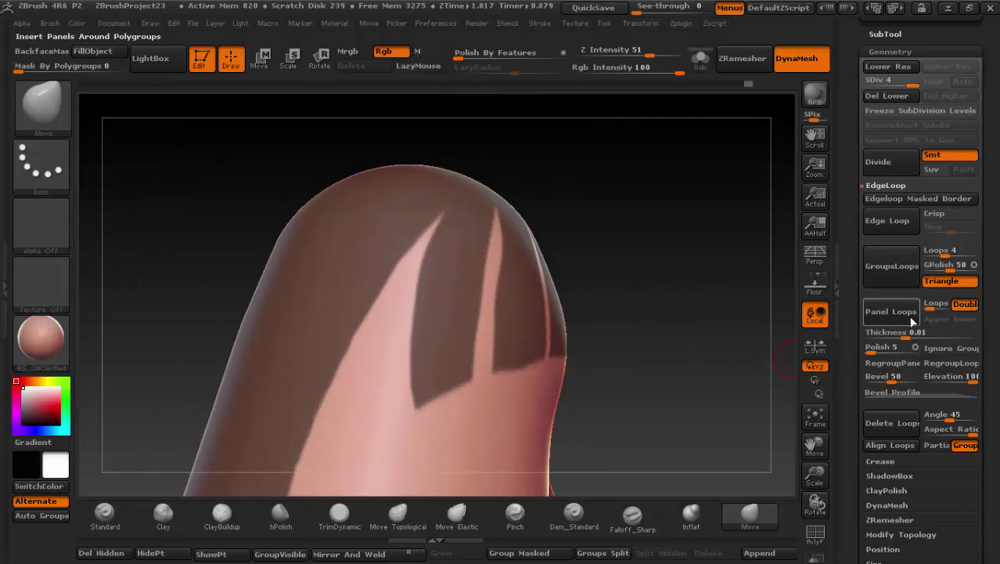
Step: Group the masked bang strands into their own polygroup and show polygroup colours with Shift+F
drag(585, 299, 360, 190)
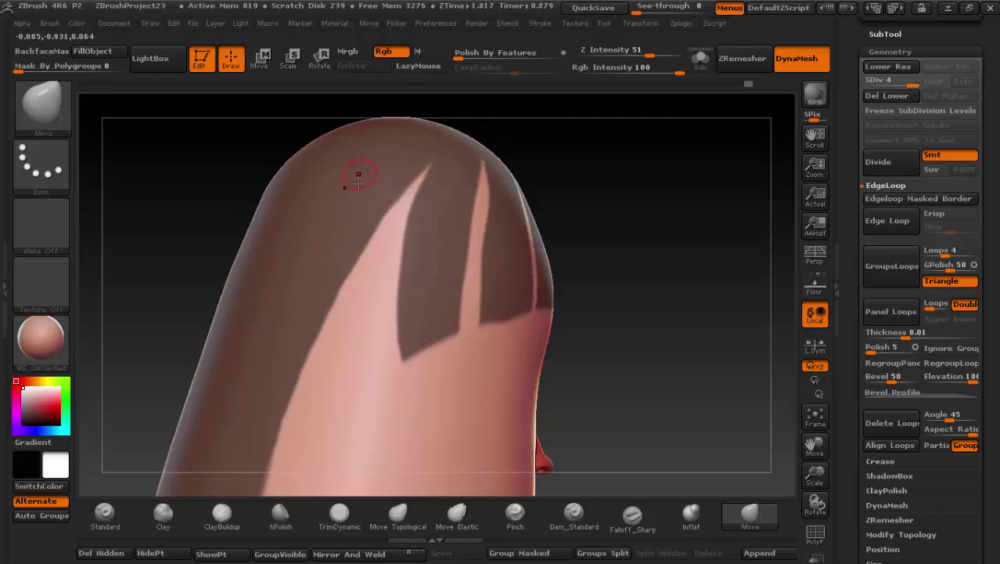
drag(843, 389, 845, 242)
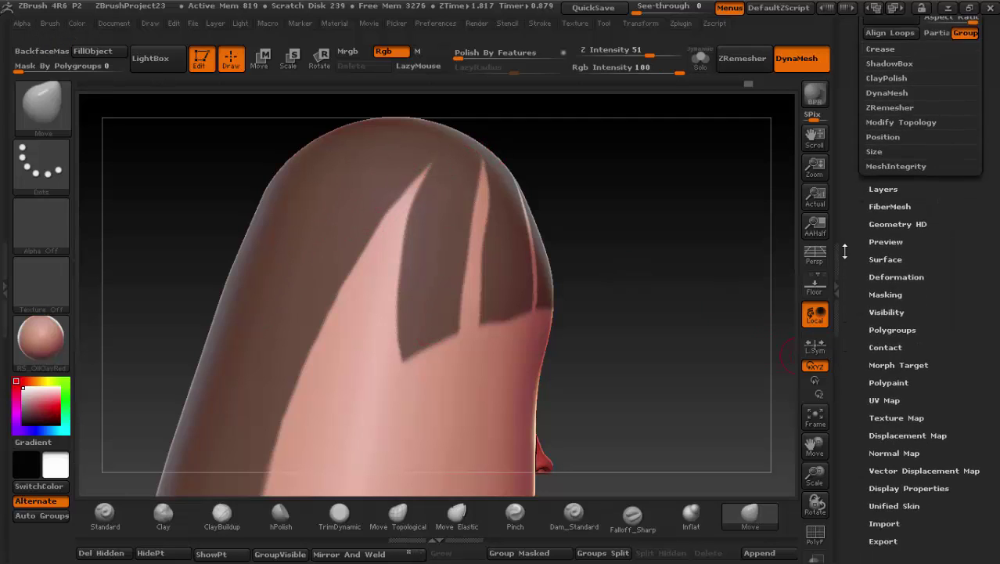
click(885, 228)
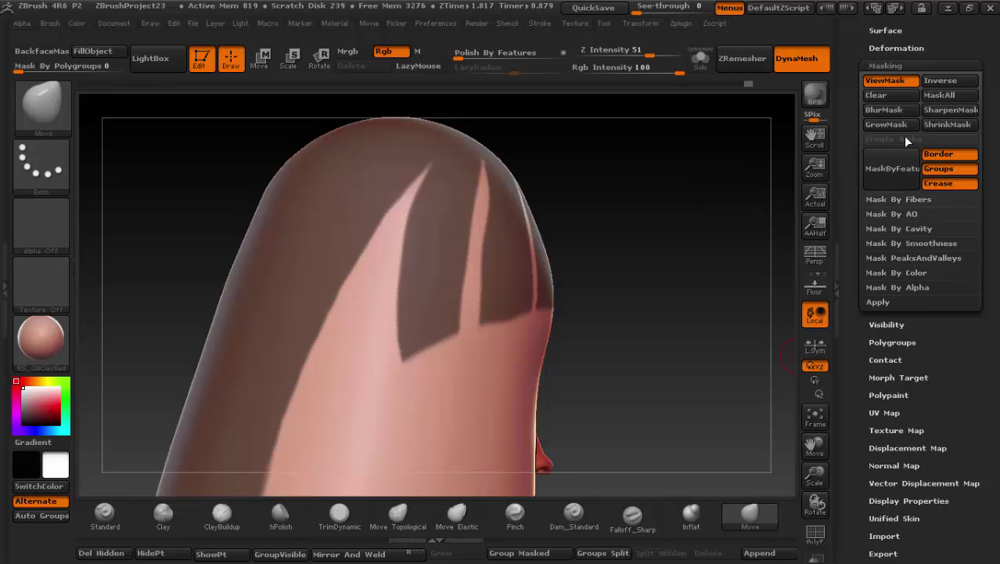
click(892, 67)
click(890, 101)
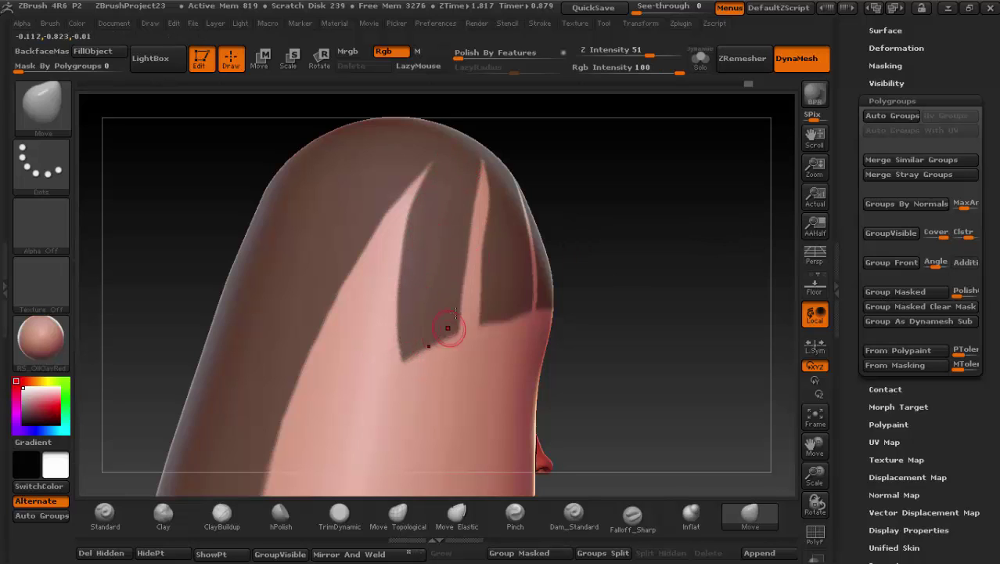
click(914, 290)
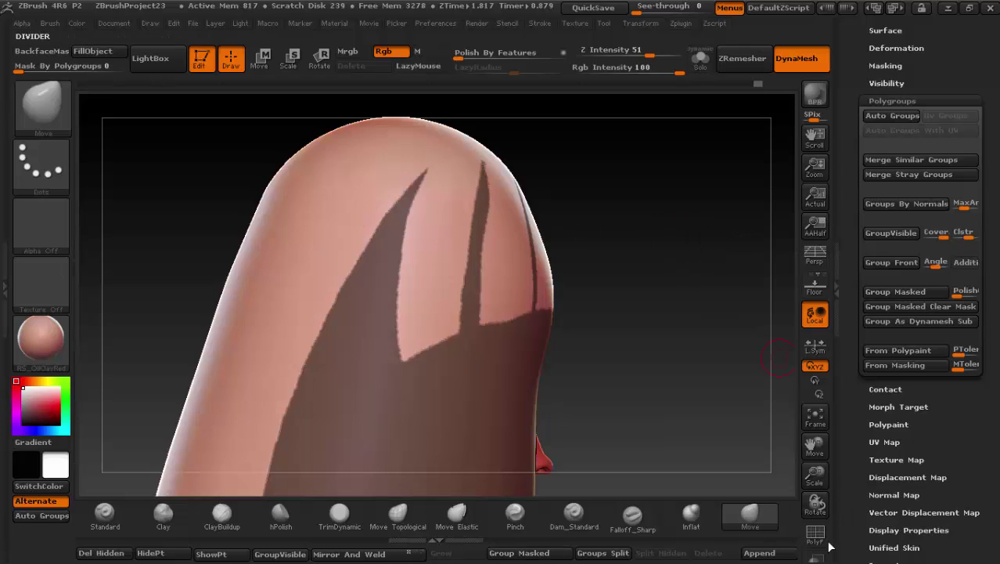
key(shift+f)
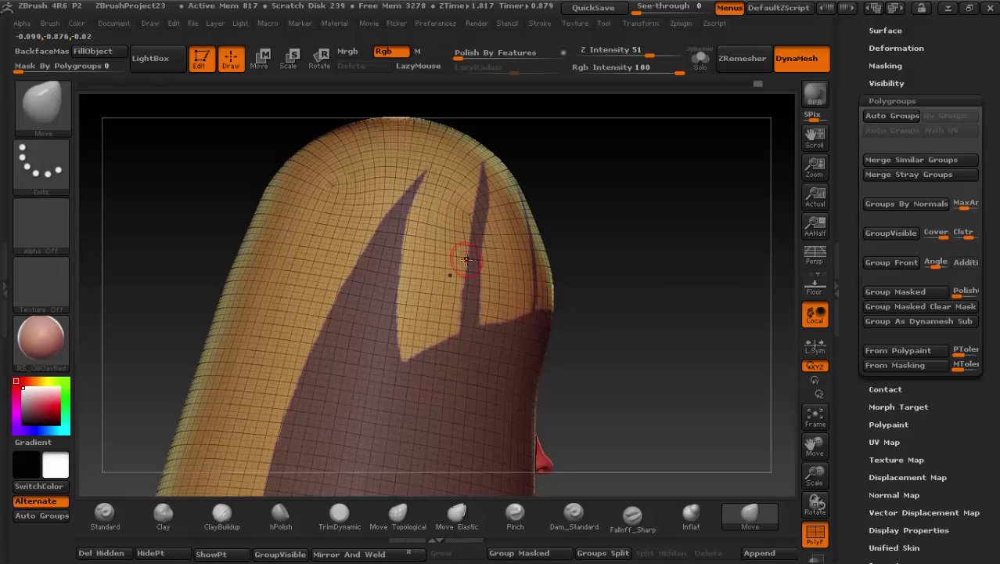
Step: Collapse Polygroups, reopen Geometry, and Ctrl+Shift-click the cap's dark polygroup to hide it
click(894, 102)
scroll(884, 47, up, 1)
scroll(883, 71, up, 3)
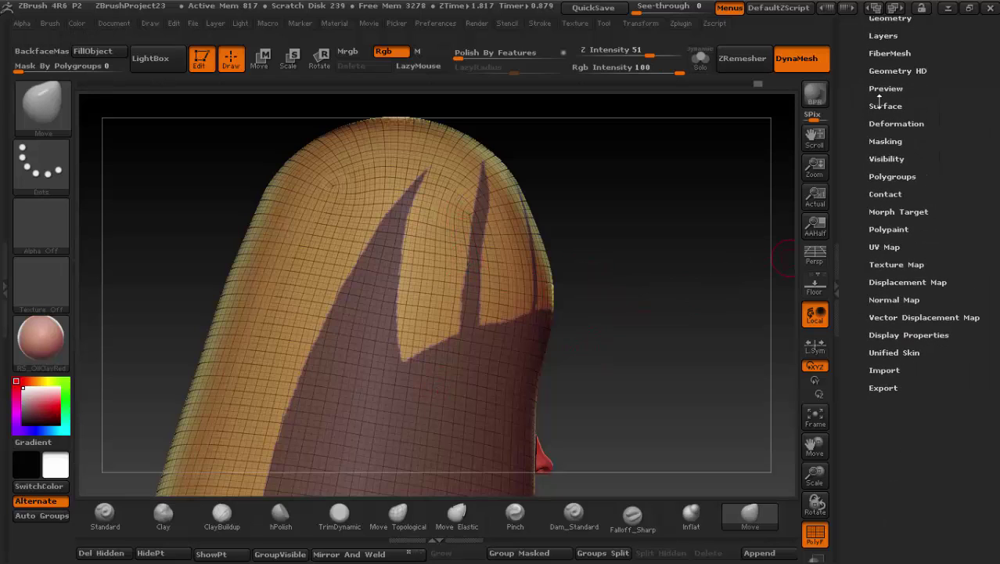
scroll(883, 86, up, 2)
click(882, 60)
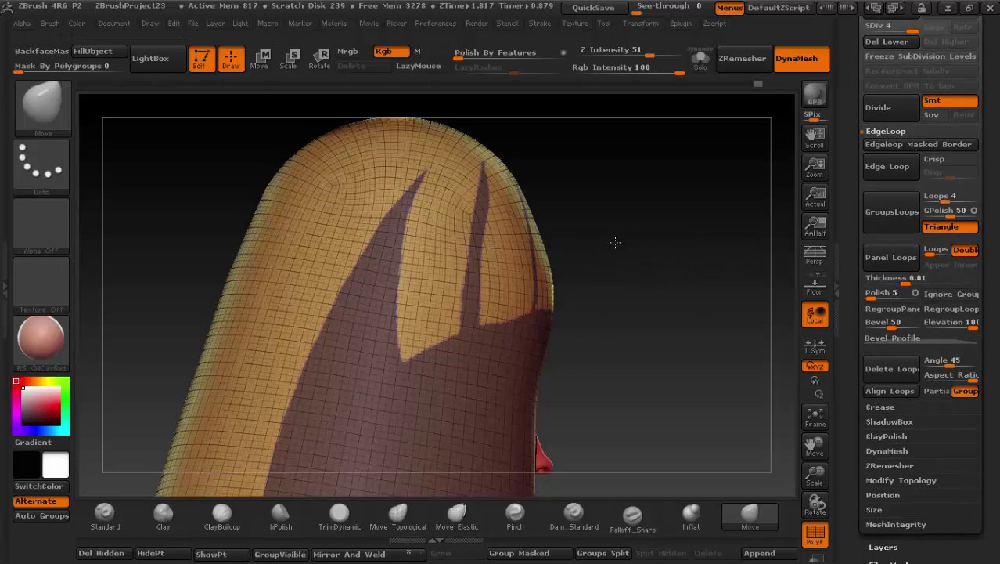
drag(615, 235, 607, 268)
drag(406, 199, 422, 161)
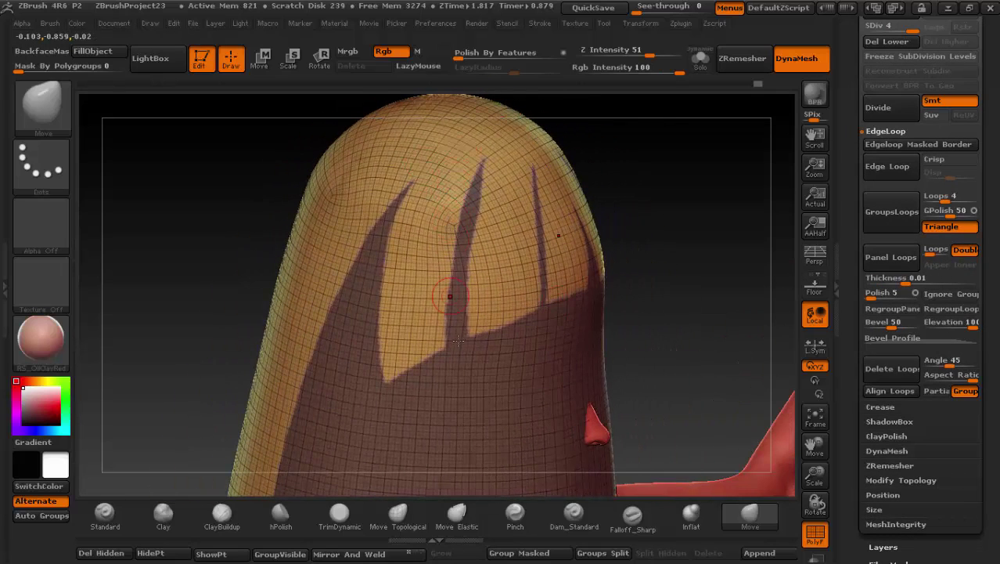
ctrl+shift+click(433, 200)
Step: Zoom in on the orange bang strips and try Panel Loops on them
drag(533, 295, 389, 131)
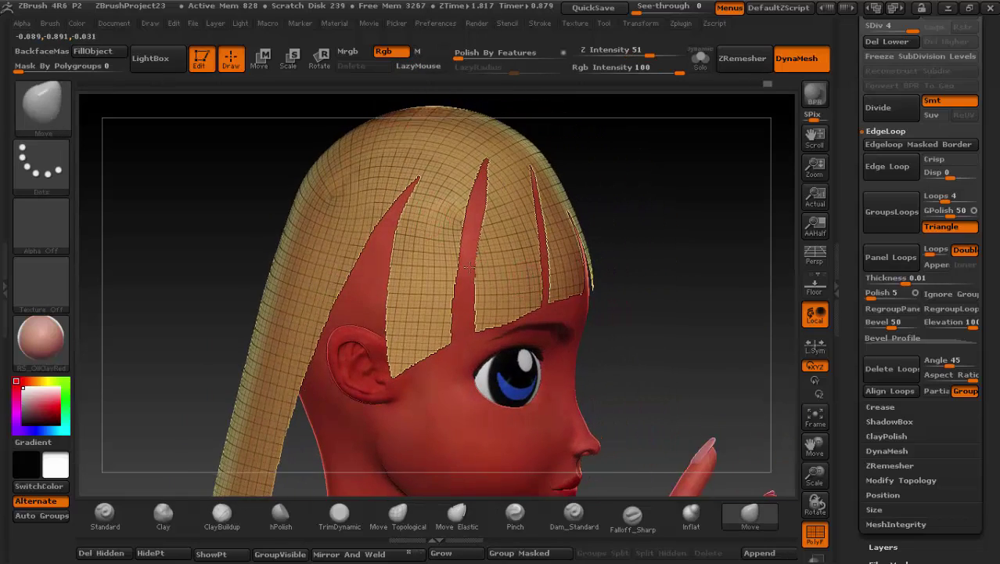
alt+drag(524, 270, 537, 284)
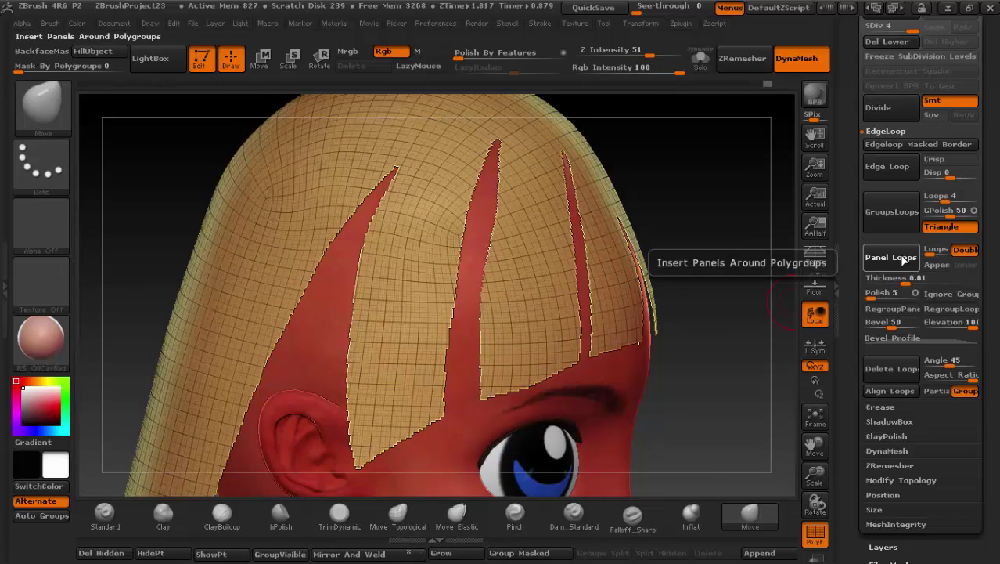
click(905, 261)
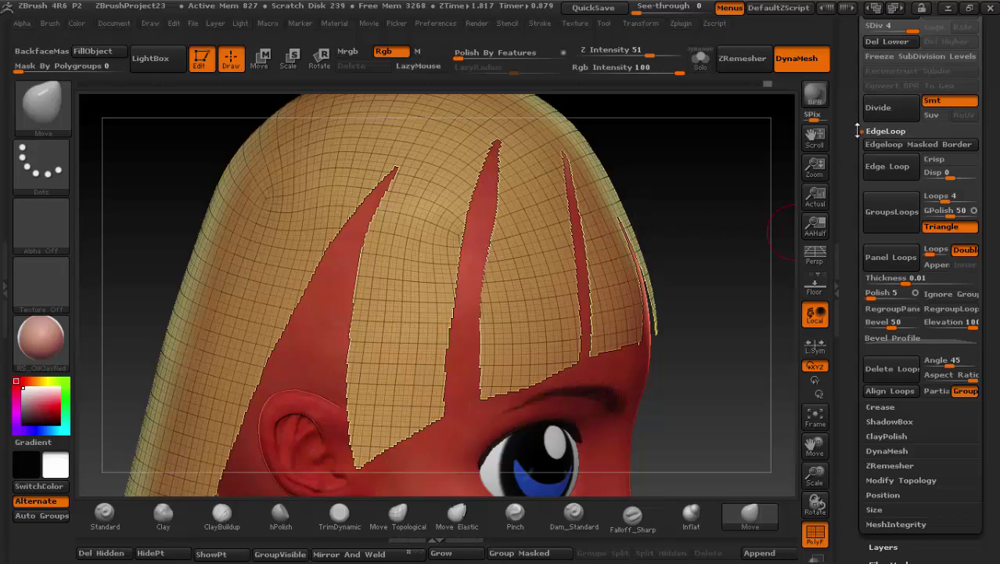
scroll(920, 313, up, 1)
scroll(920, 313, up, 1)
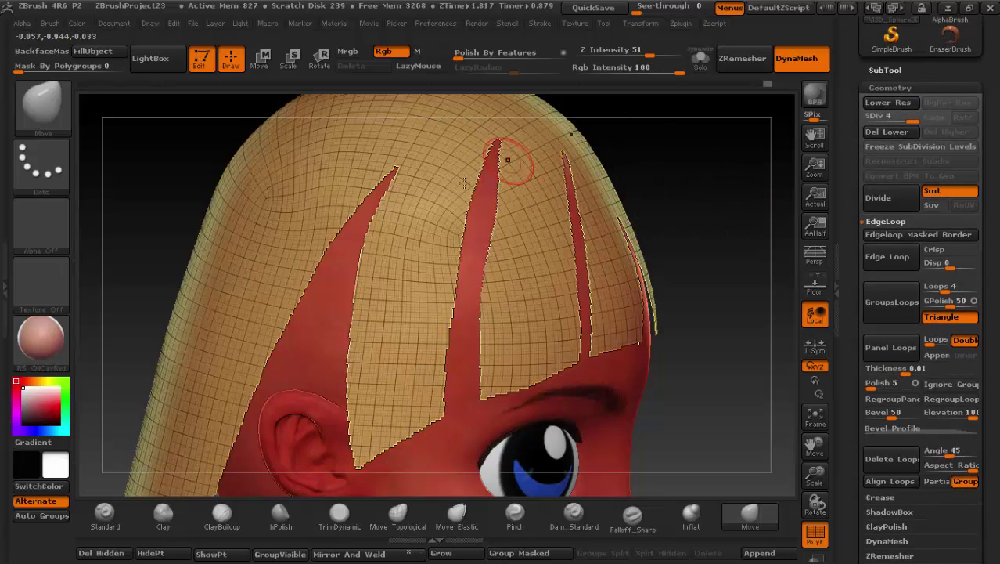
Step: Try Freeze SubDivision Levels on the cap and hide its pink polygroup areas
click(916, 148)
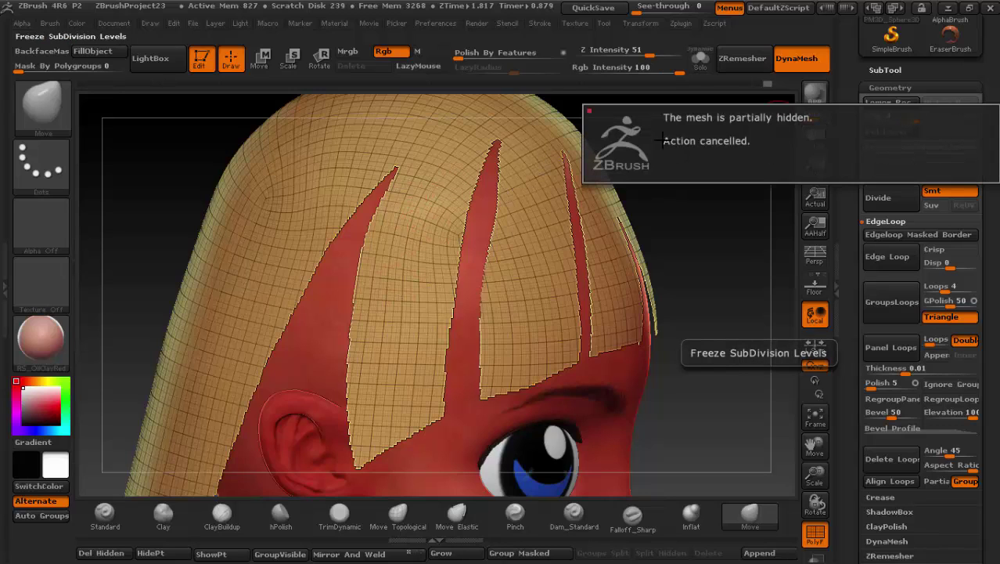
ctrl+shift+click(704, 241)
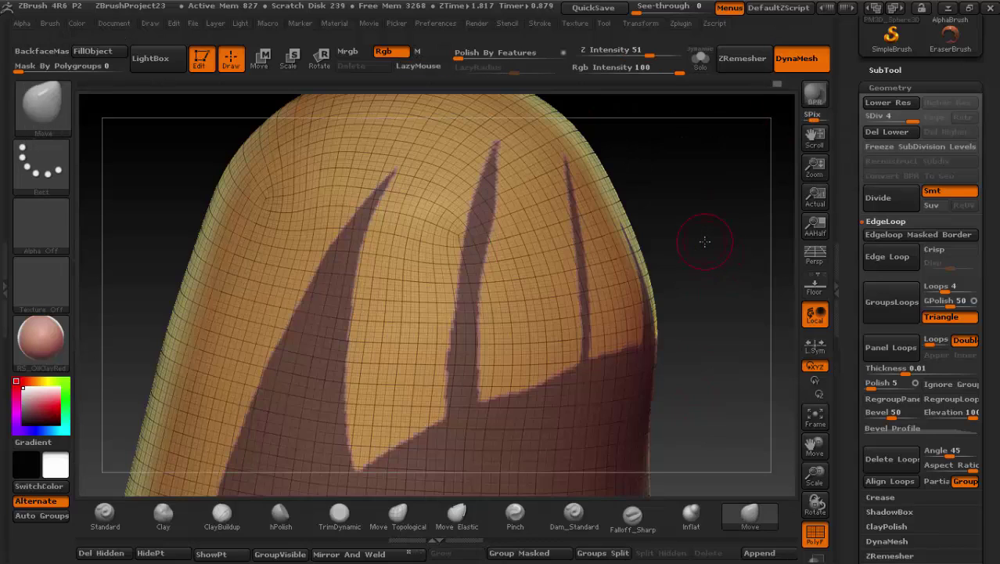
click(897, 146)
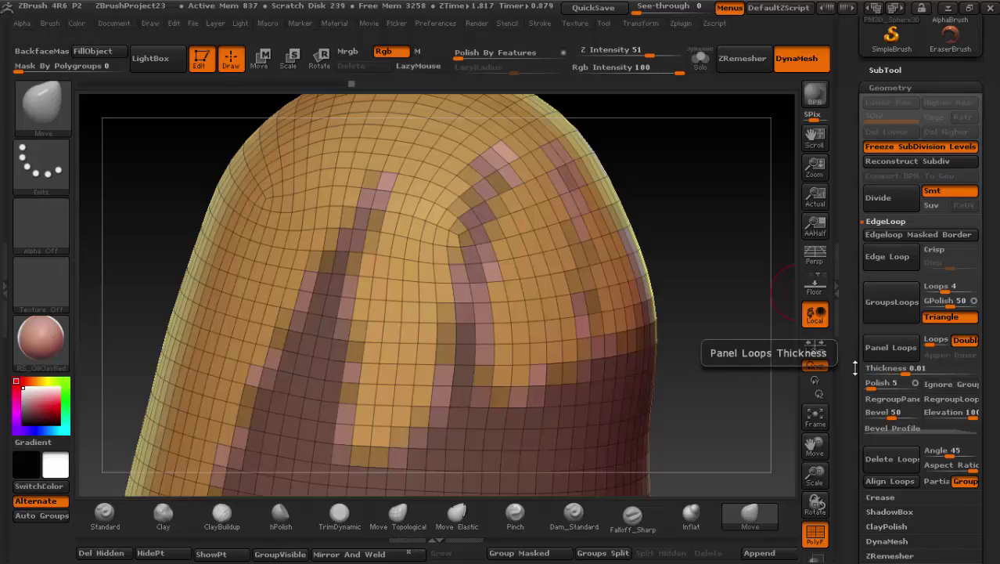
ctrl+shift+click(490, 241)
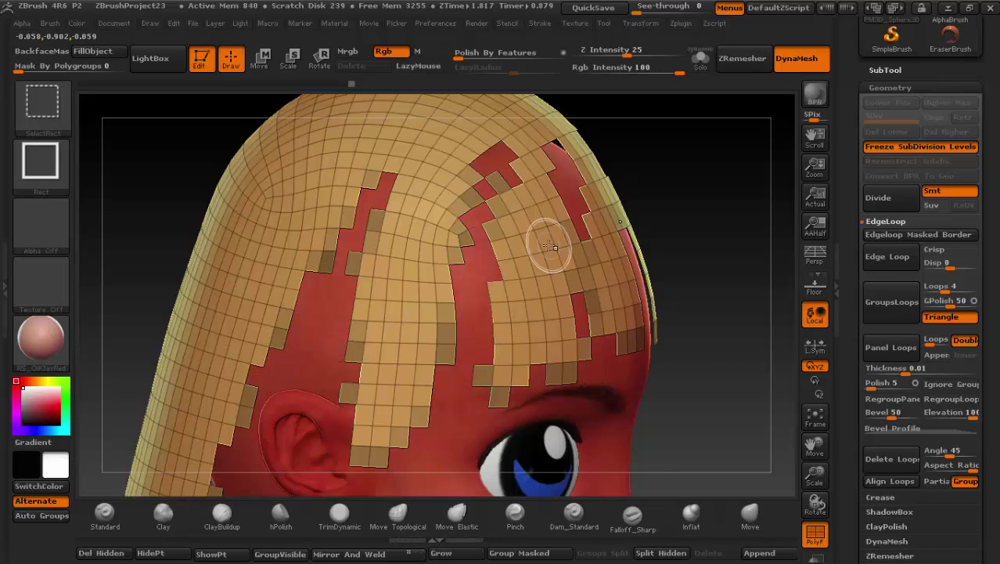
drag(742, 471, 631, 357)
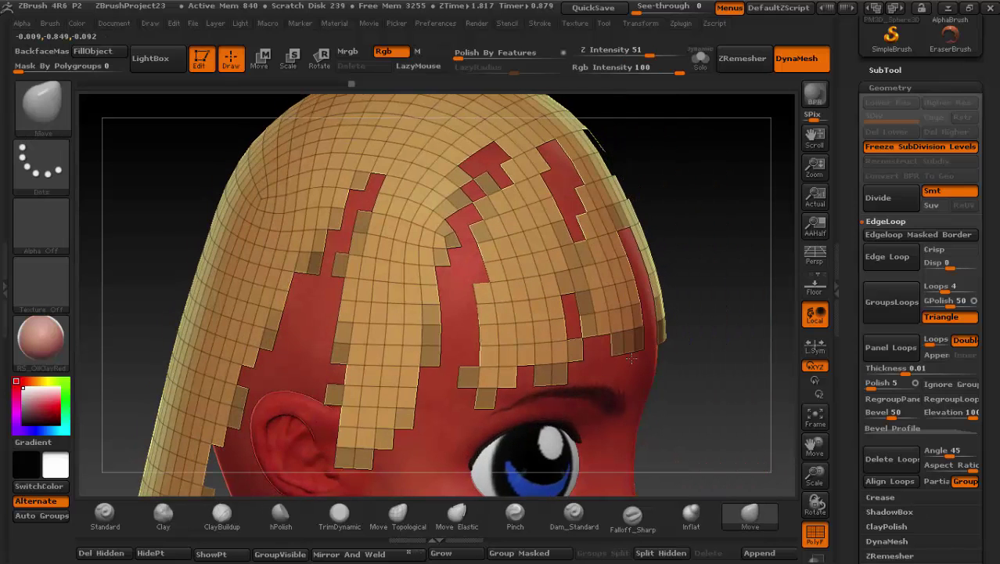
Step: Unhide all polygroups, delete the lower subdivision levels, and isolate the tan bang strips
ctrl+shift+click(470, 219)
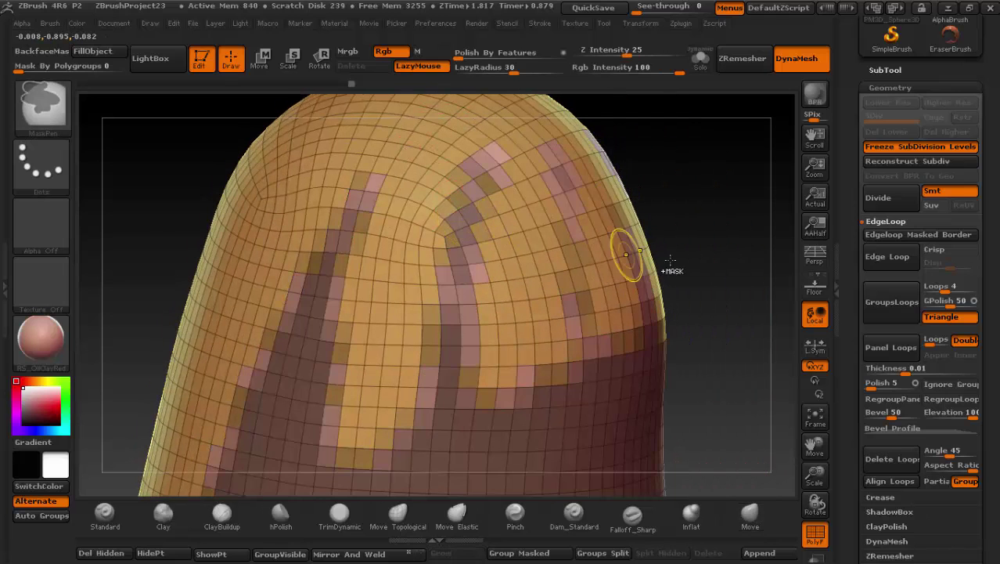
click(897, 148)
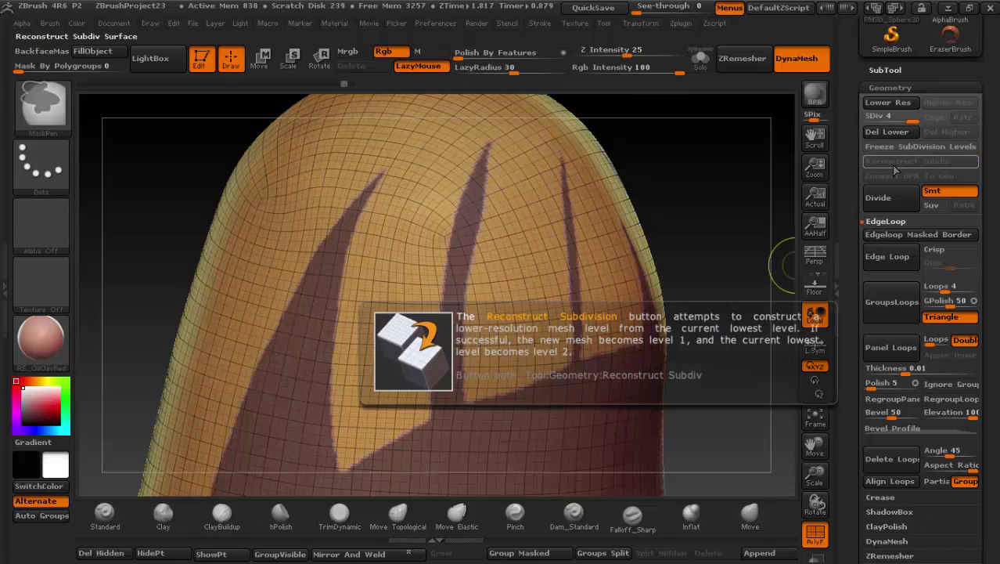
click(887, 132)
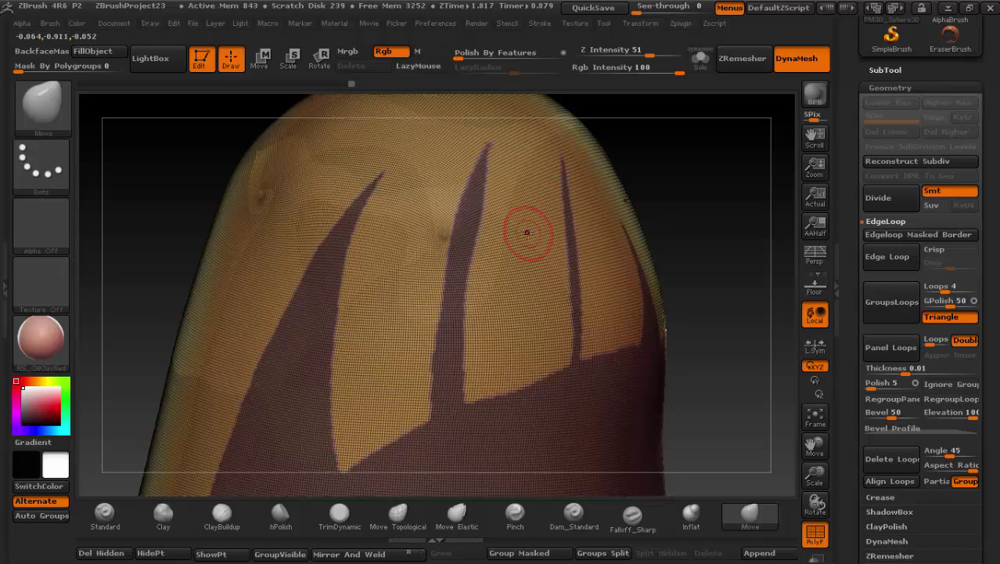
ctrl+shift+click(526, 231)
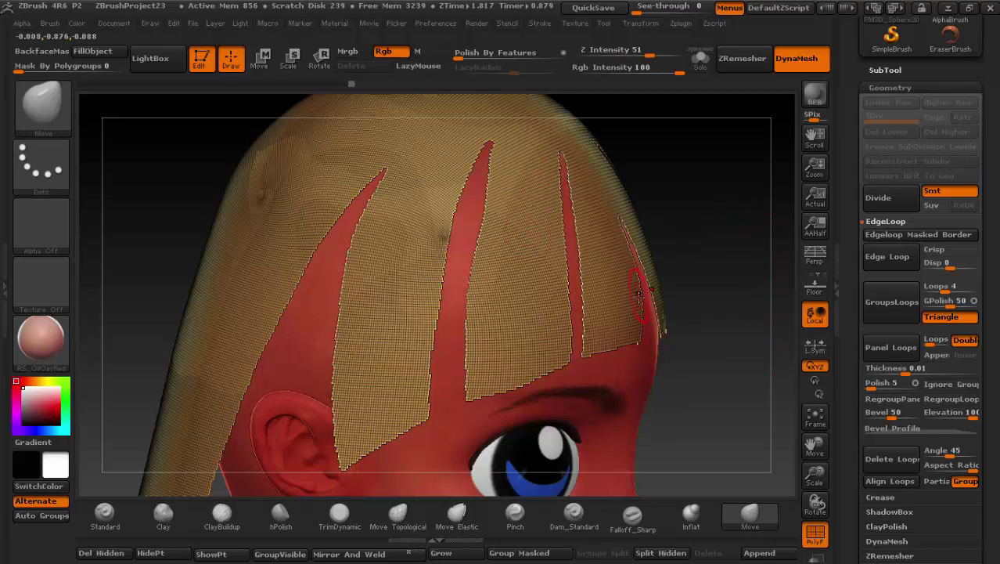
drag(642, 309, 634, 309)
drag(704, 306, 767, 328)
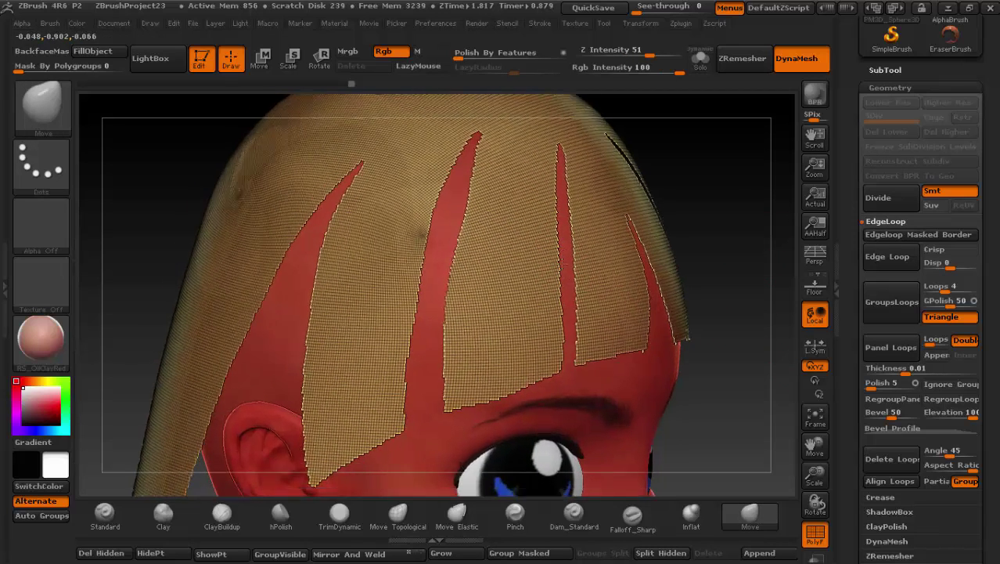
Step: Apply Panel Loops to the visible bangs and inspect the bevelled panel edges and corners
click(890, 351)
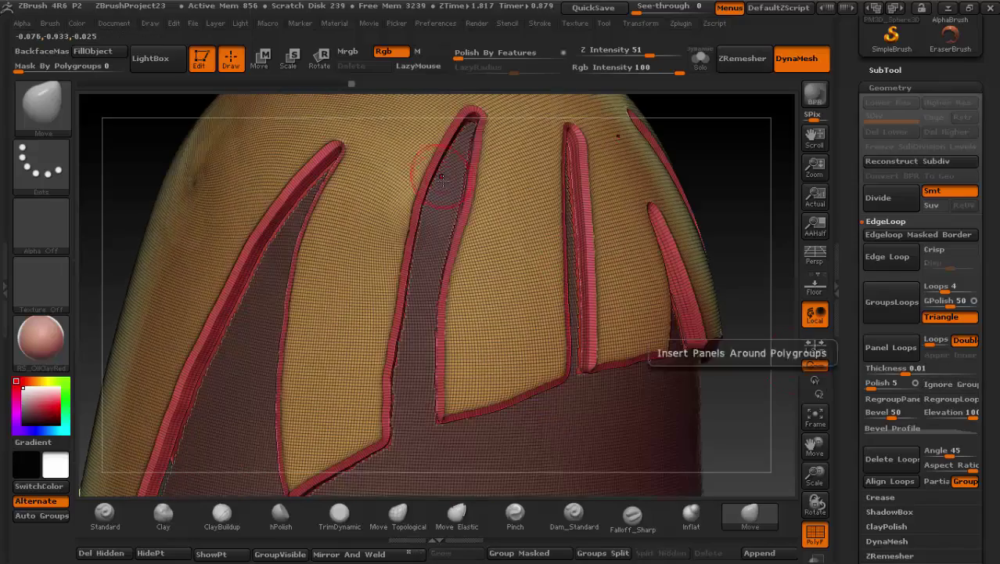
mouse_move(512, 336)
mouse_down()
mouse_move(534, 313)
mouse_move(444, 366)
mouse_move(447, 223)
mouse_move(513, 224)
mouse_up()
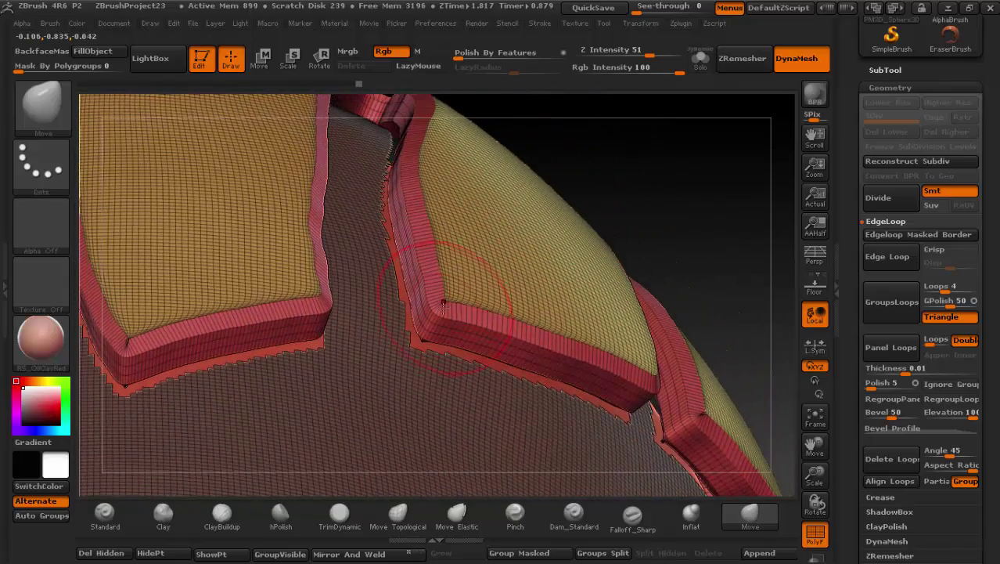
drag(443, 305, 413, 259)
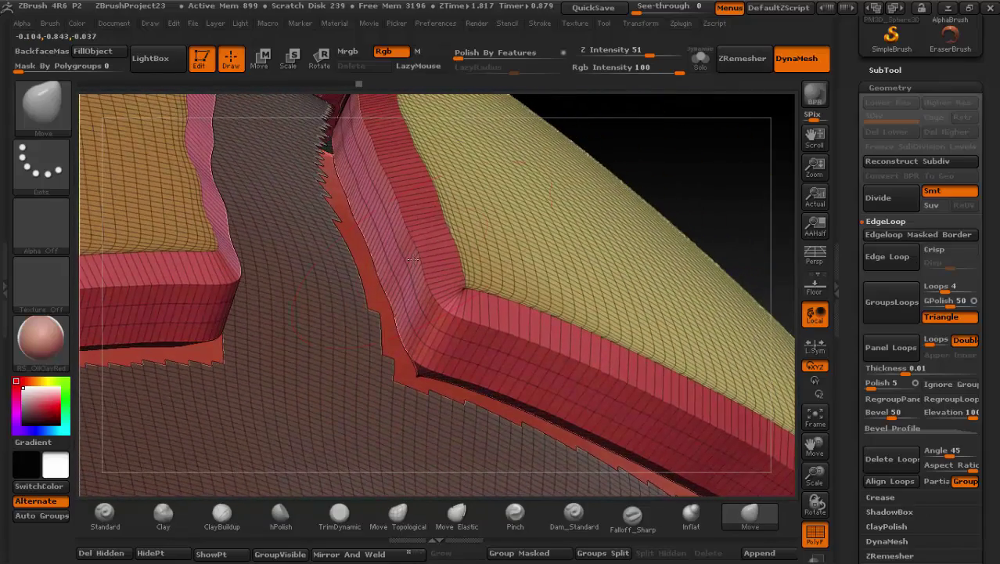
mouse_move(548, 211)
mouse_down()
mouse_move(450, 296)
mouse_move(382, 206)
mouse_up()
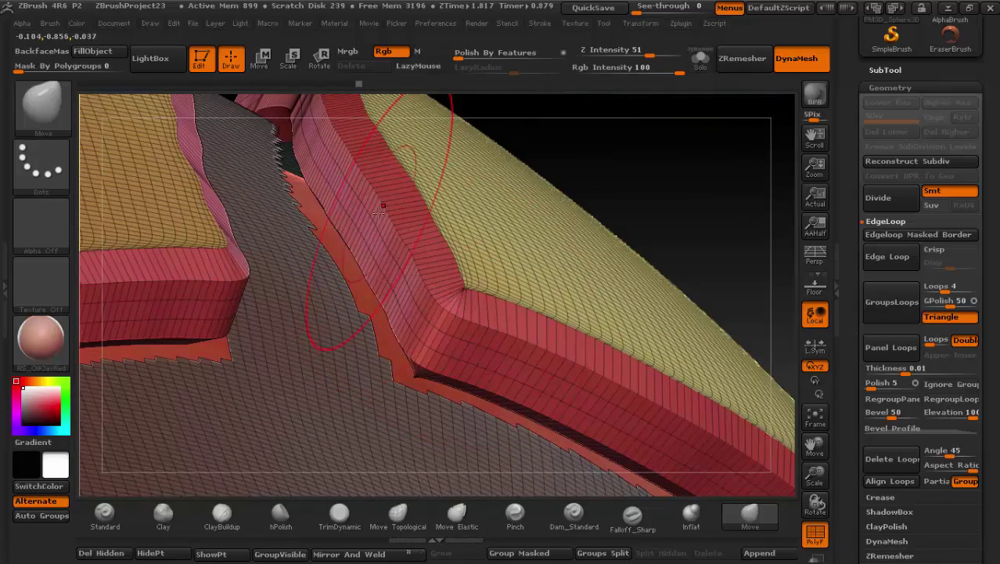
mouse_move(461, 252)
mouse_down()
mouse_move(465, 317)
mouse_move(279, 301)
mouse_up()
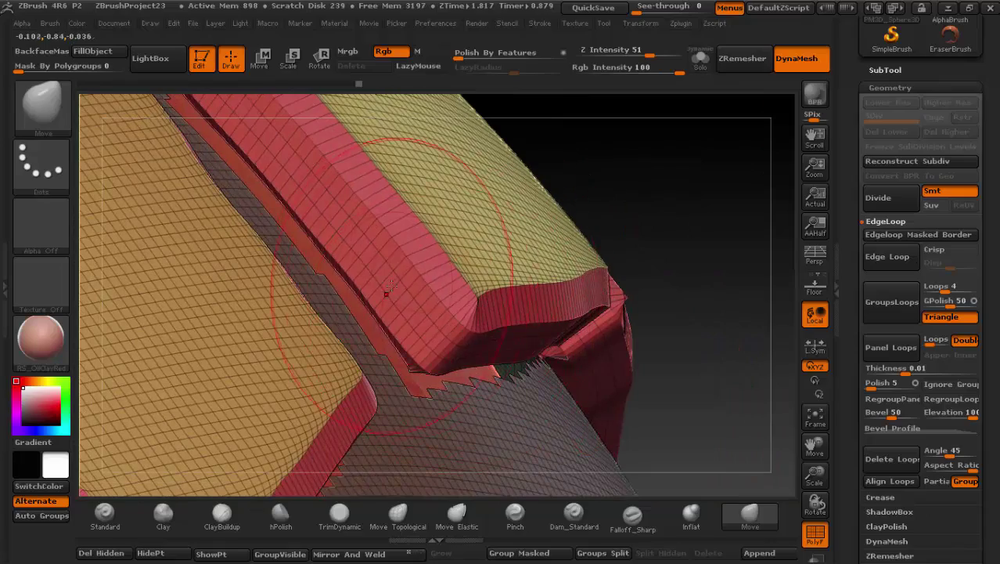
mouse_move(391, 287)
mouse_down()
mouse_move(363, 327)
mouse_move(536, 219)
mouse_move(503, 221)
mouse_up()
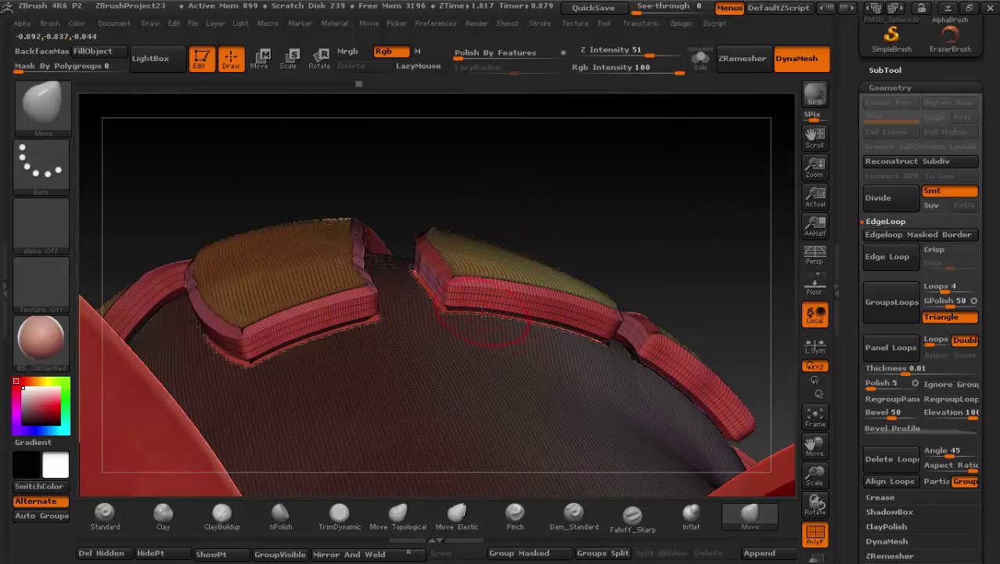
drag(507, 257, 559, 328)
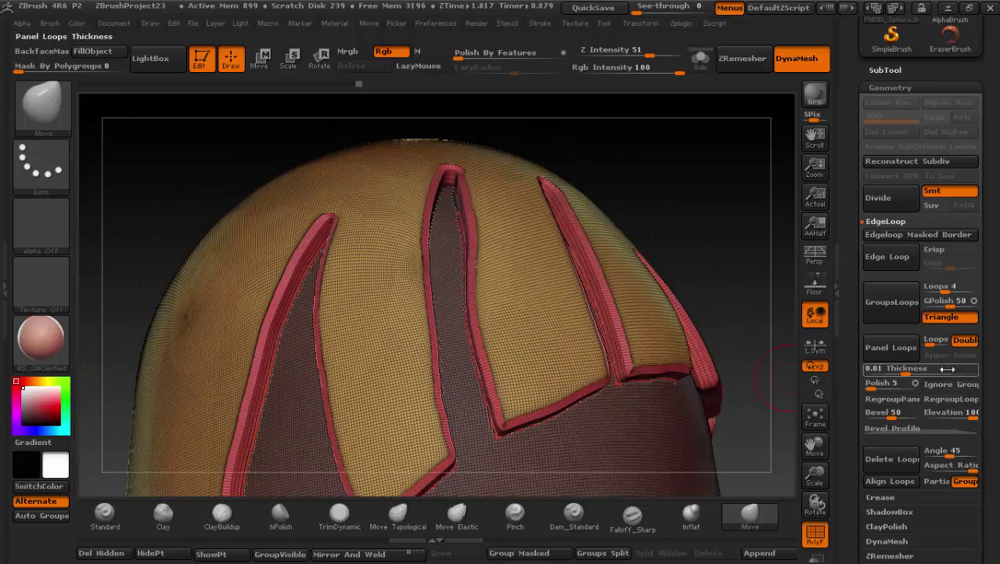
drag(849, 354, 849, 273)
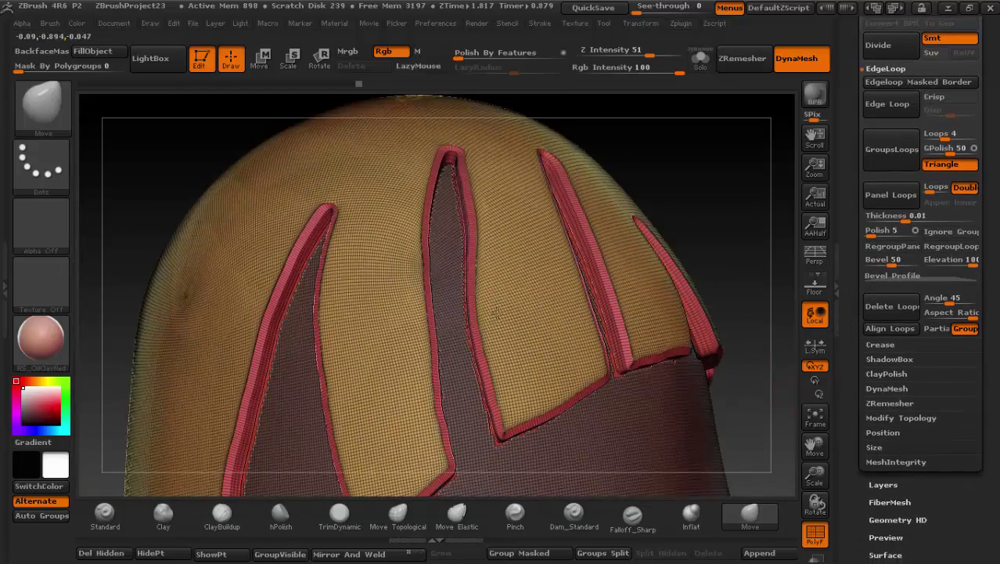
mouse_move(188, 141)
mouse_down()
mouse_move(497, 294)
mouse_move(483, 256)
mouse_up()
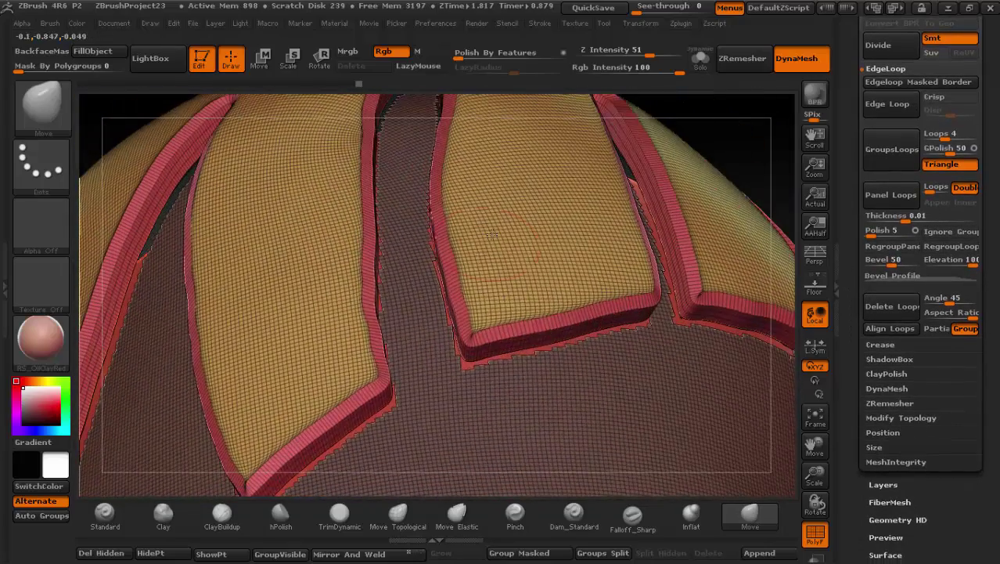
Step: Look at the raised strips from a low side angle, then undo the Panel Loops
key(space)
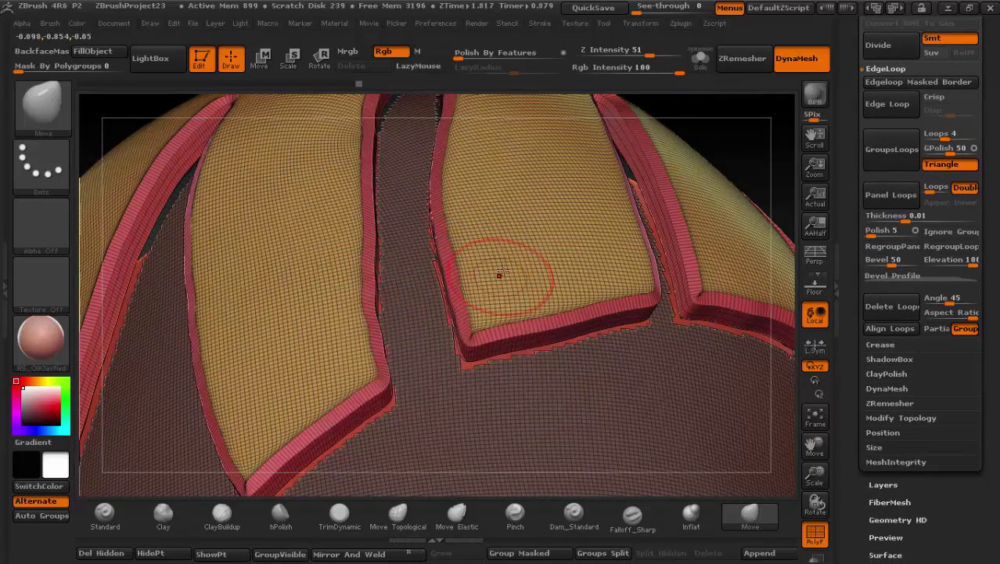
key(space)
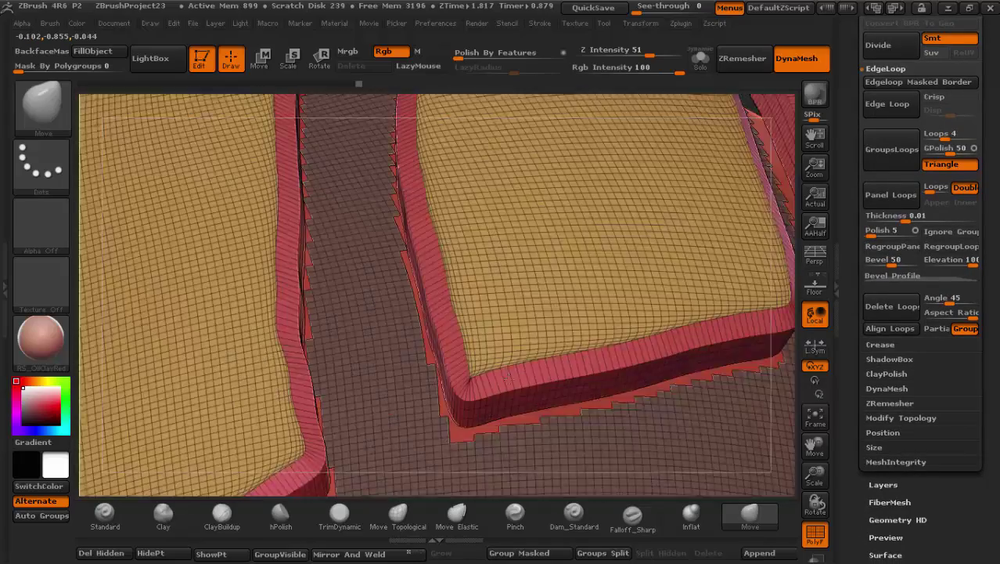
mouse_move(500, 299)
mouse_down()
mouse_move(480, 184)
mouse_move(459, 150)
mouse_up()
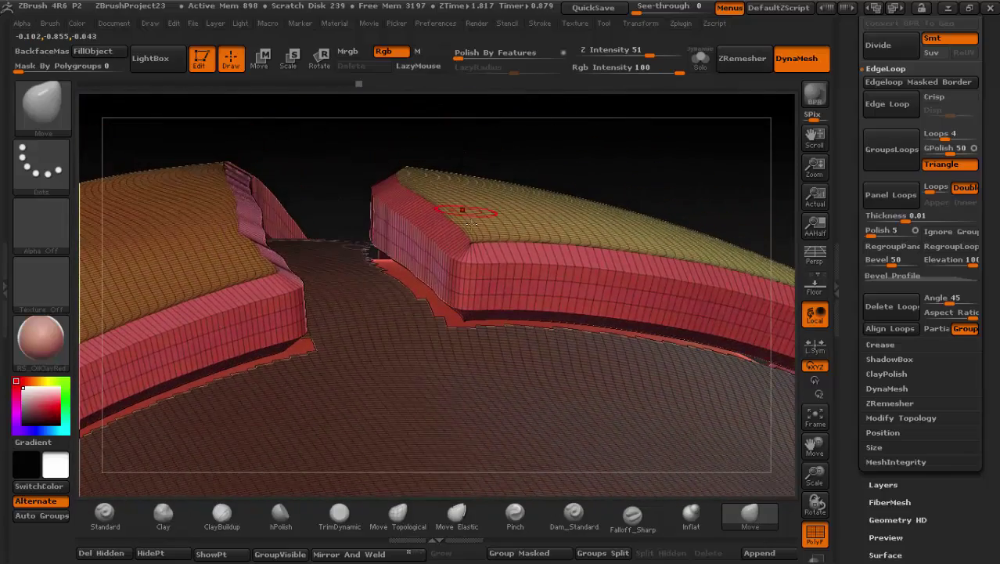
drag(462, 210, 469, 212)
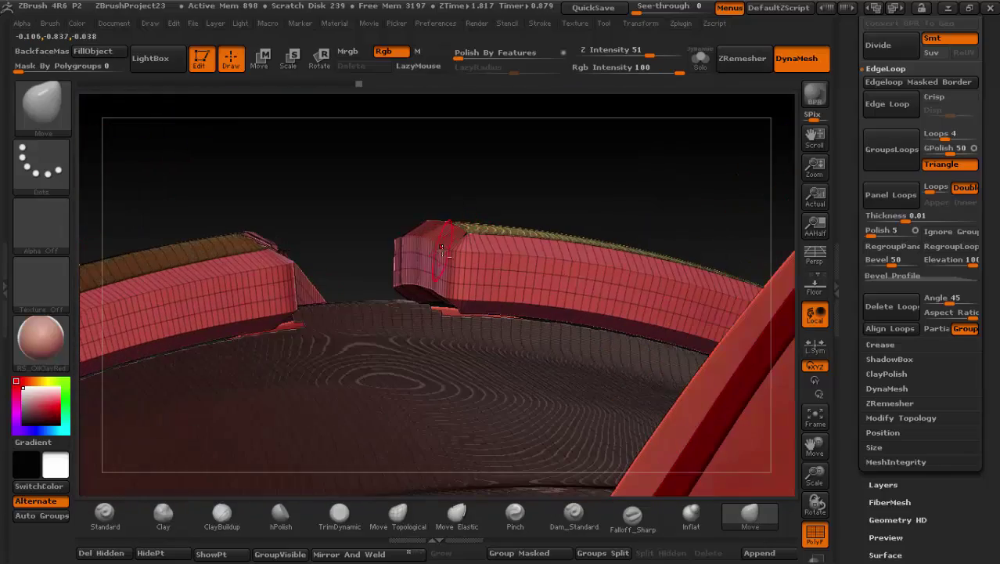
drag(442, 249, 463, 266)
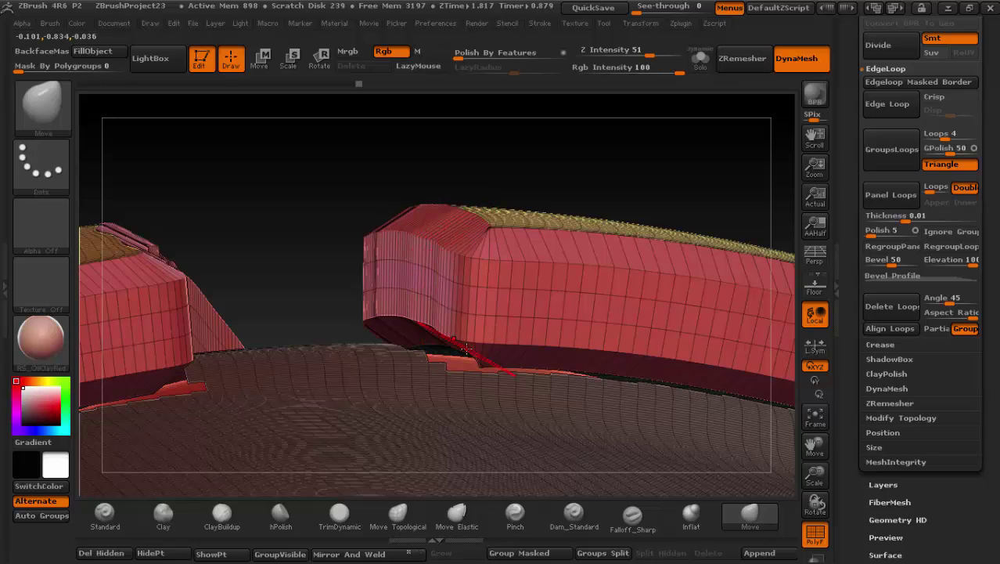
key(ctrl+shift)
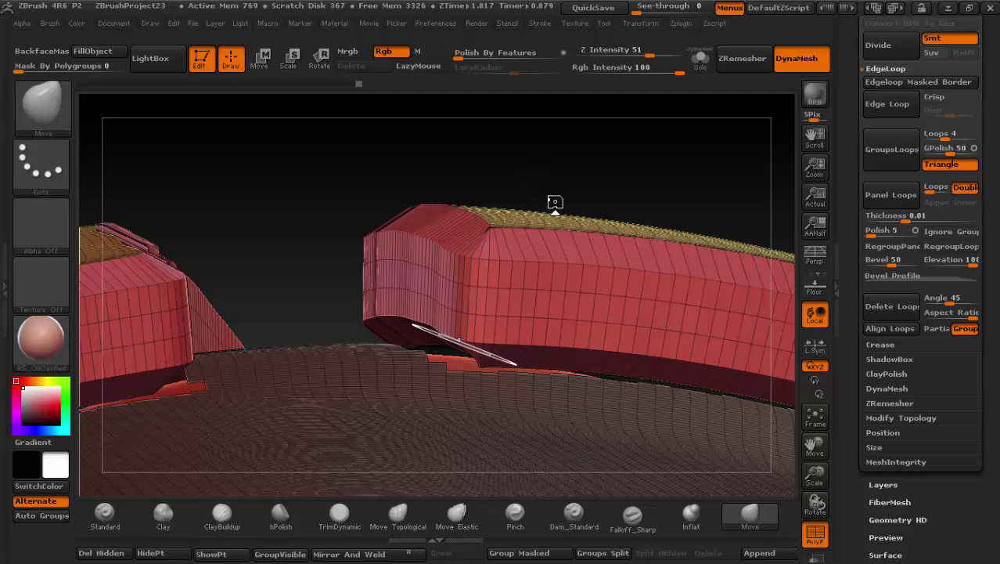
key(space)
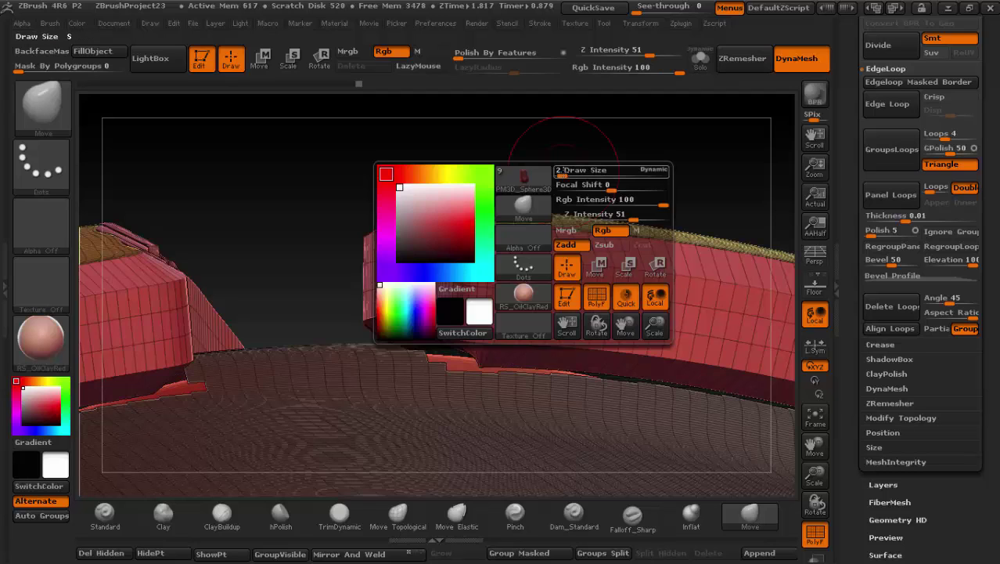
key(ctrl)
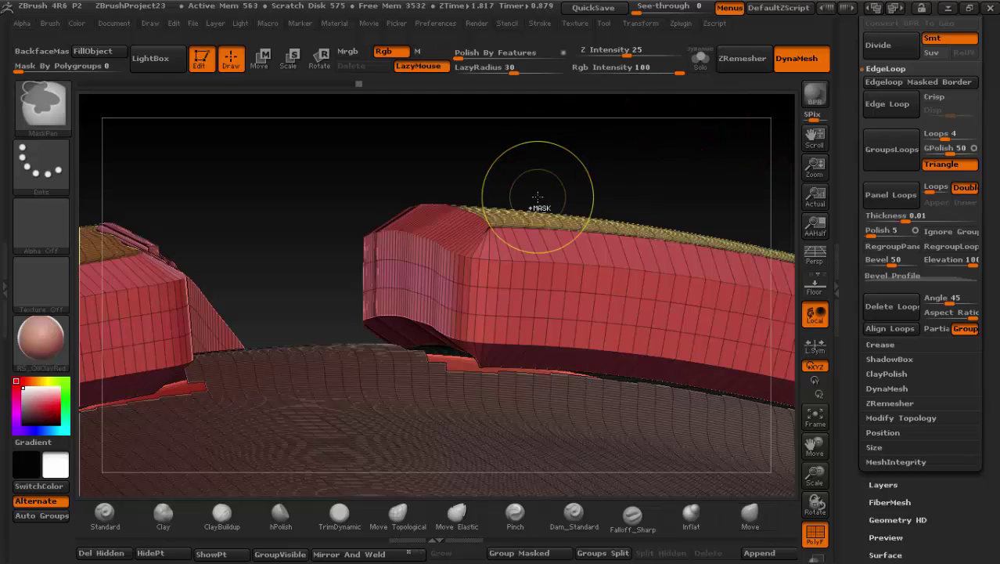
ctrl+shift+click(538, 197)
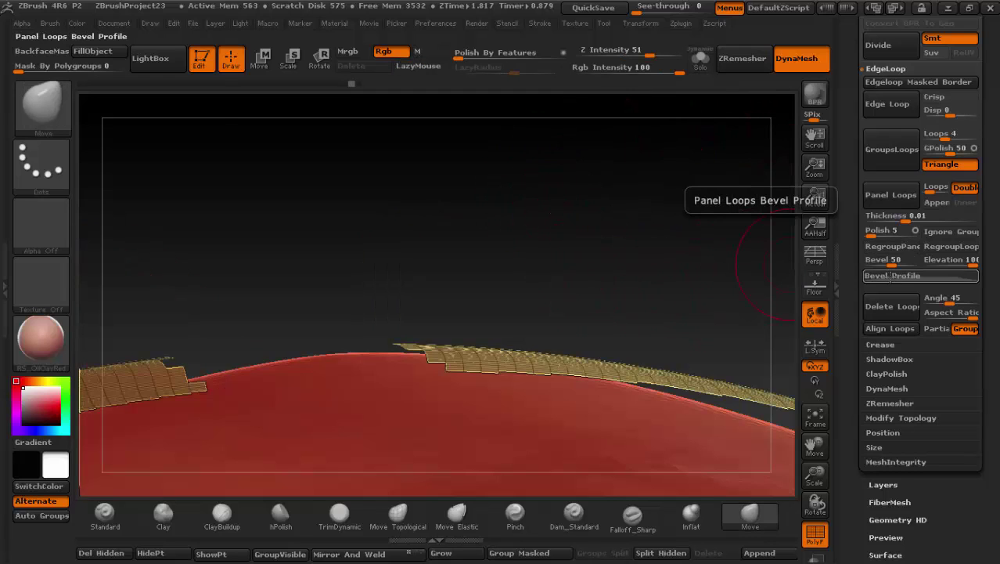
Step: Set the Panel Loops bevel to 0 and inspect the square-edged panel wall
drag(893, 263, 832, 277)
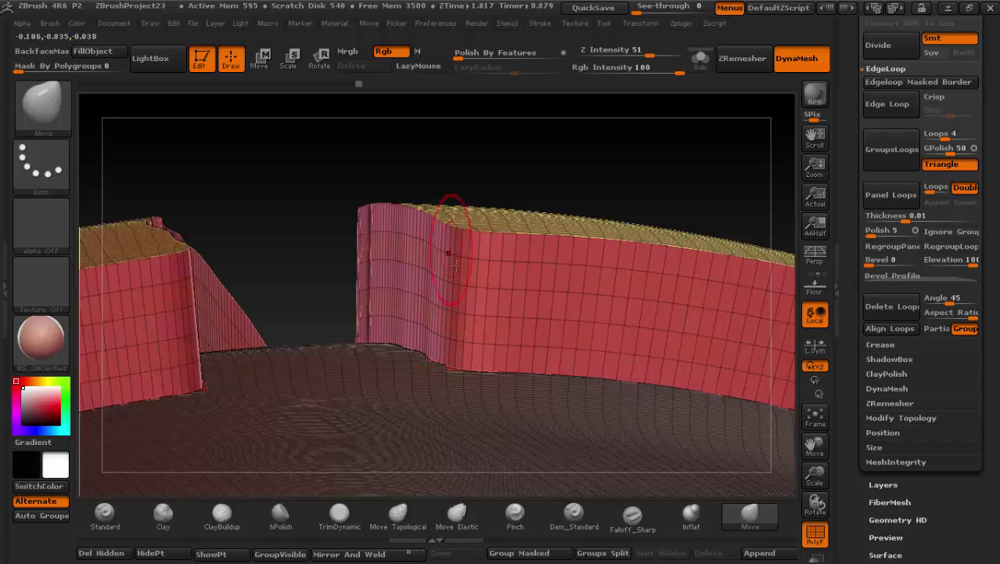
shift+drag(449, 253, 454, 260)
drag(425, 309, 441, 329)
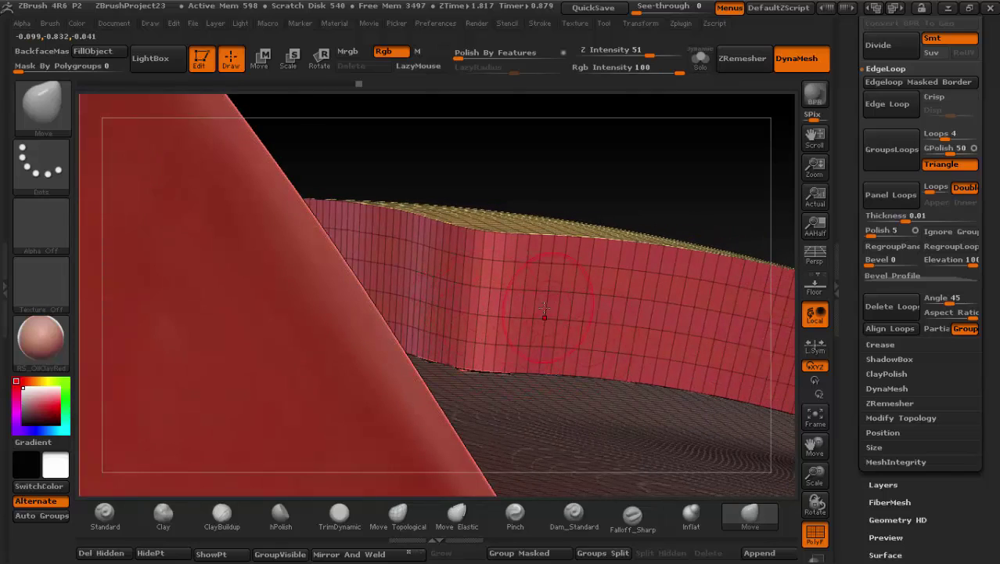
drag(544, 308, 495, 287)
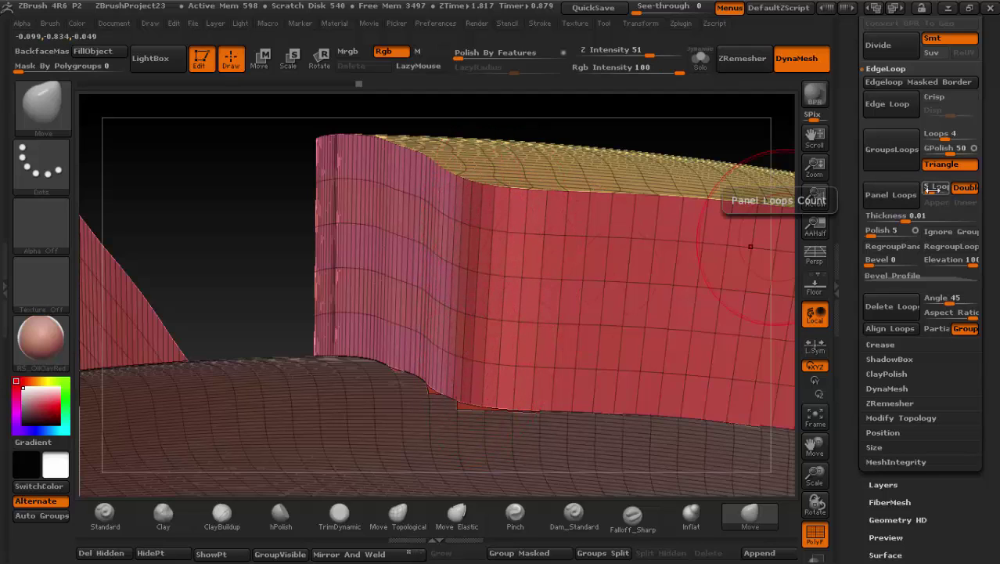
Step: Lower the loop count to 1, undo, and reapply Panel Loops to the bangs
drag(933, 191, 930, 190)
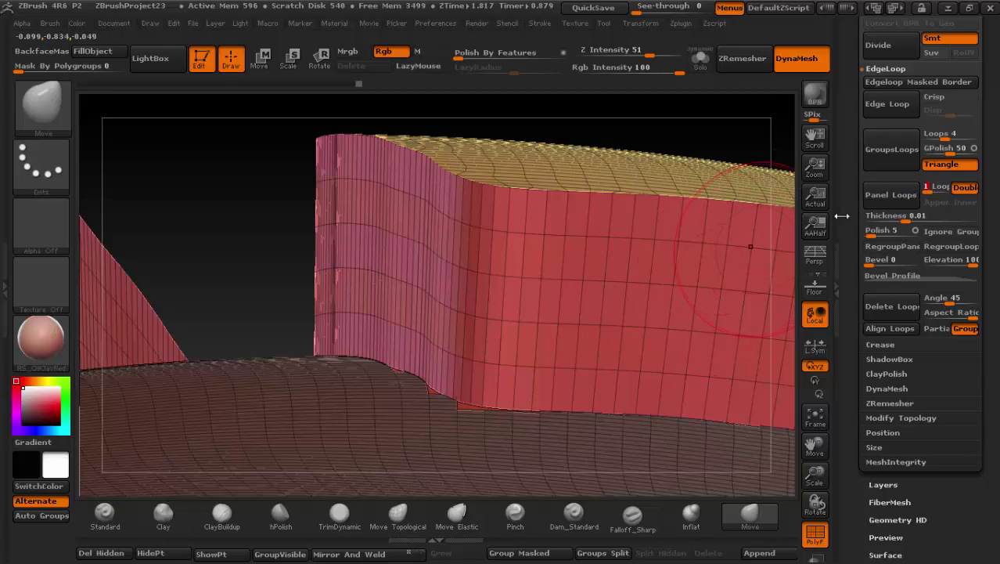
key(ctrl)
key(ctrl+z)
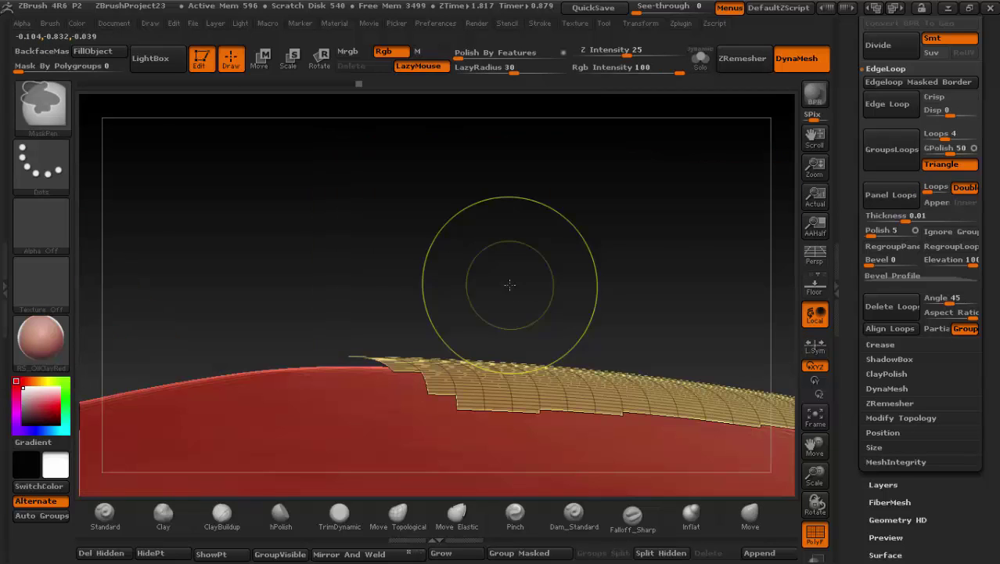
click(889, 195)
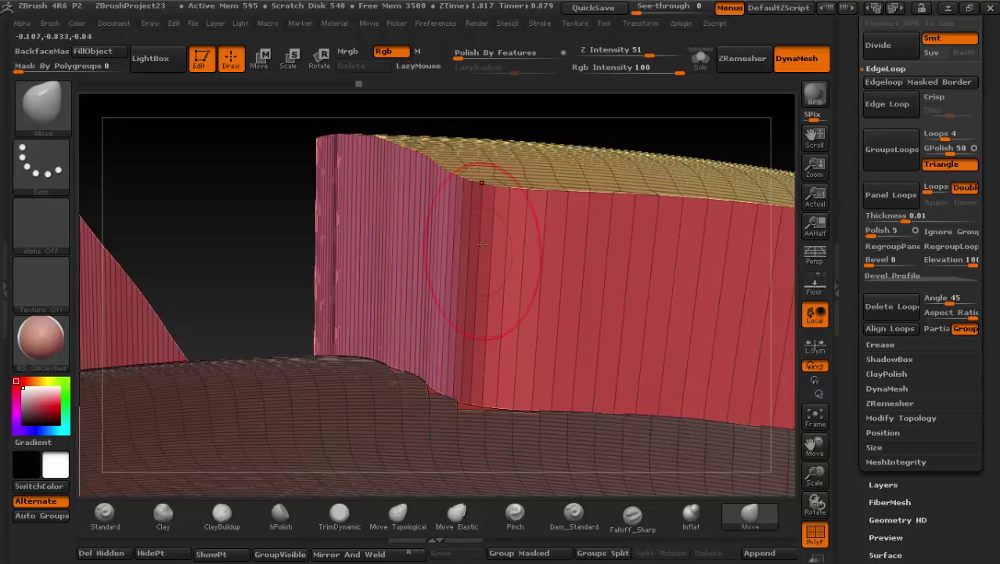
drag(470, 384, 478, 288)
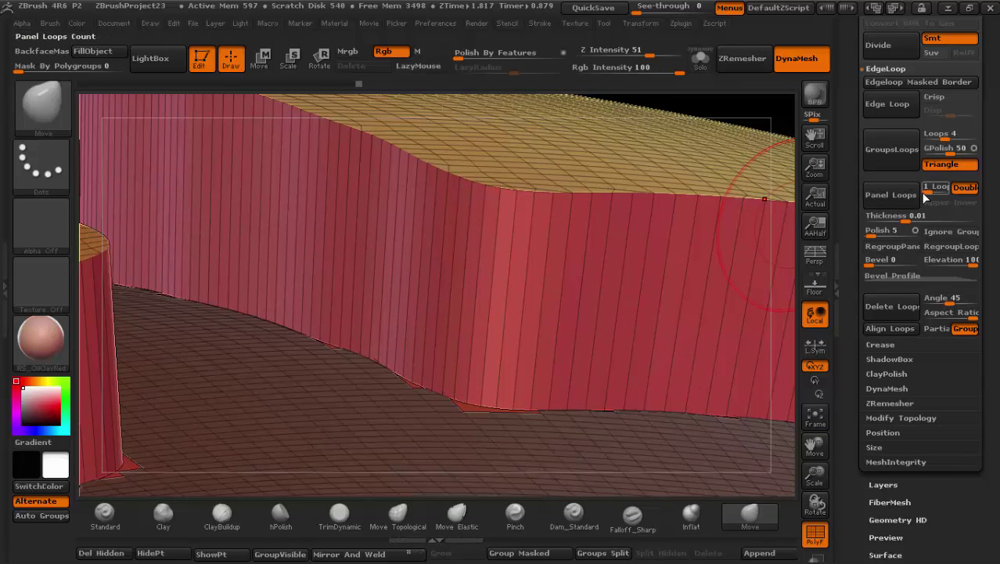
Step: Raise the loop count, revert to flat bangs, and rebuild the thick panel shells
drag(926, 198, 933, 190)
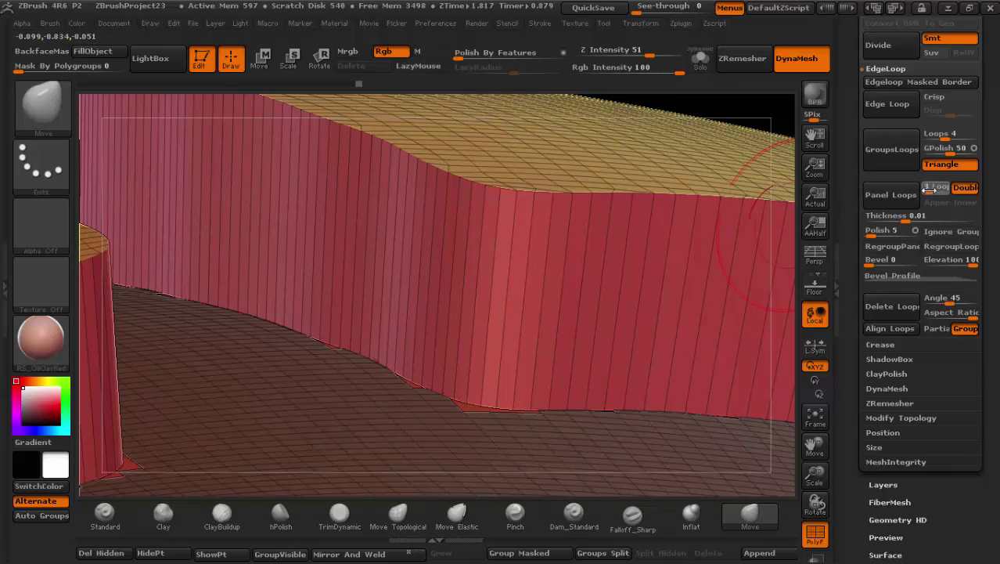
ctrl+alt+shift+click(520, 266)
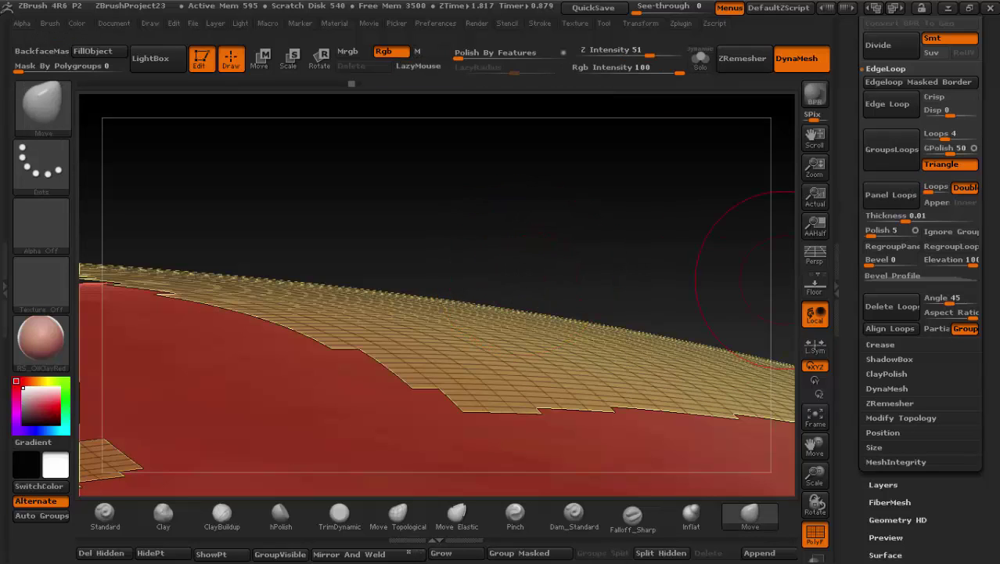
click(891, 195)
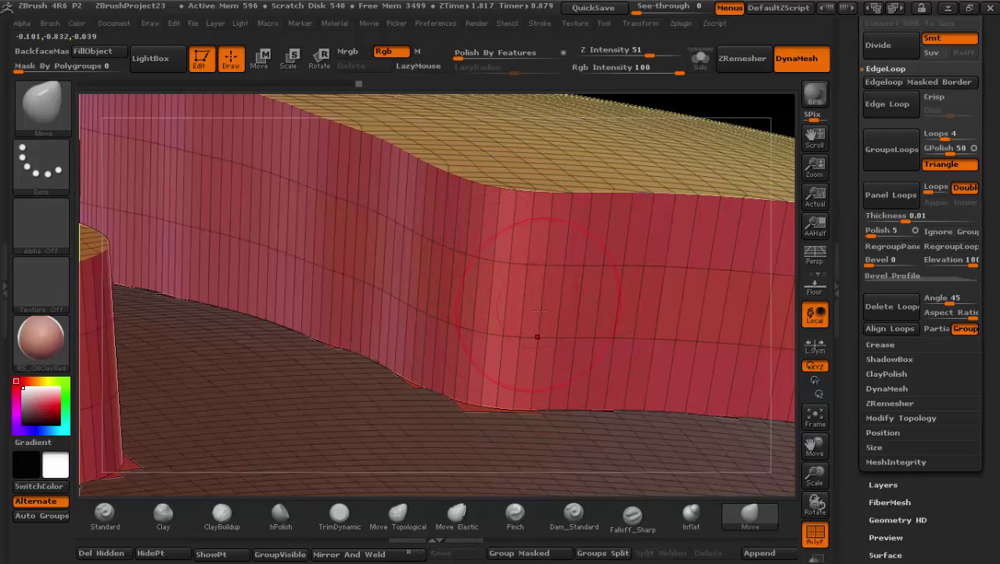
drag(540, 311, 531, 249)
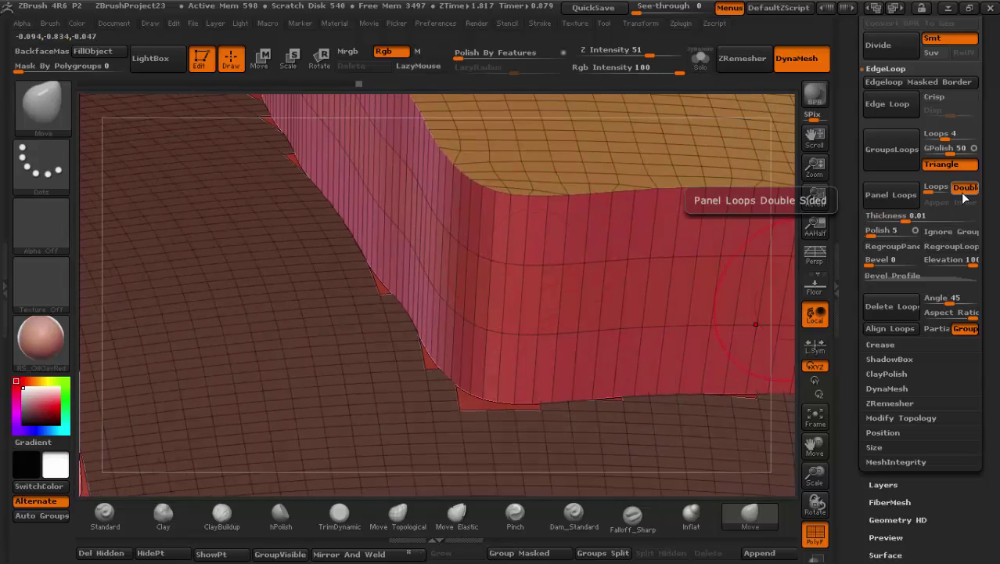
Step: Revert the bangs to flat, reapply Panel Loops, and inspect the red walls from low, top and close views
mouse_move(523, 263)
mouse_down()
mouse_move(539, 285)
mouse_move(470, 200)
mouse_up()
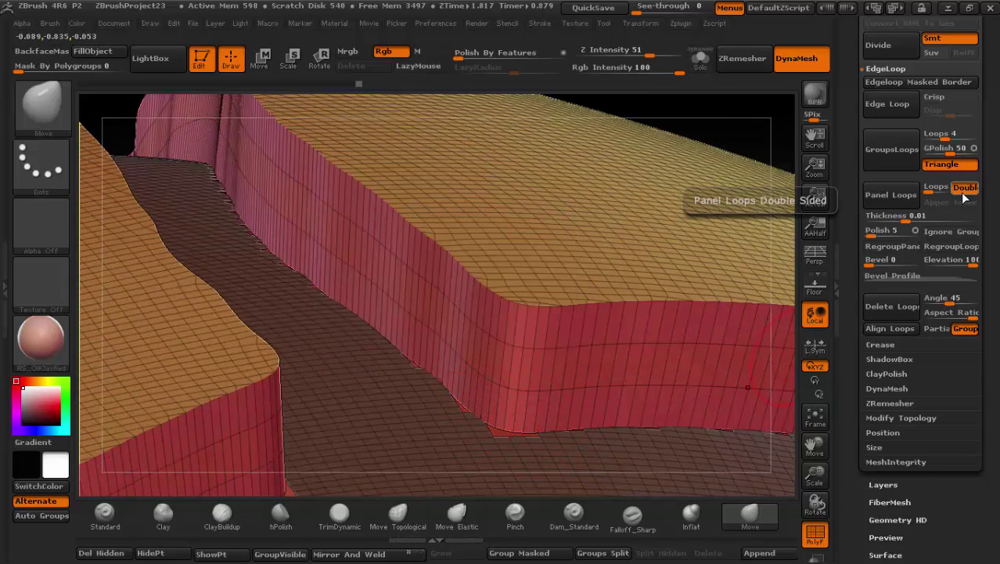
ctrl+shift+click(670, 261)
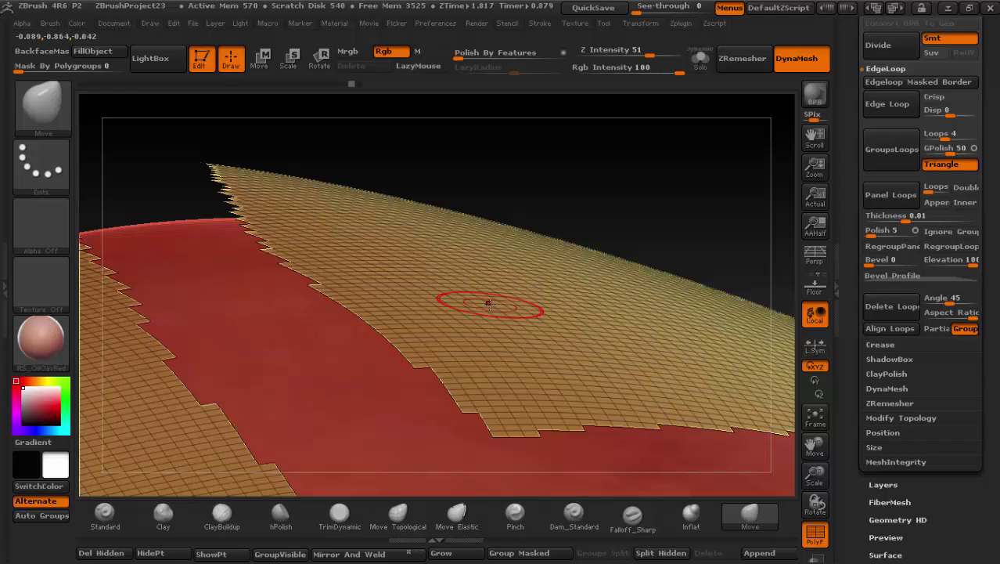
click(897, 196)
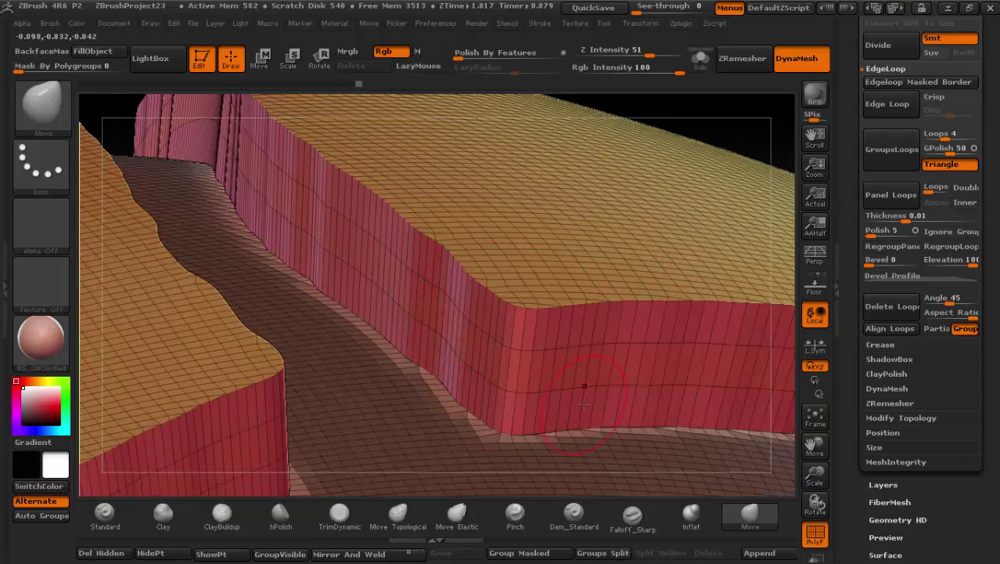
drag(584, 403, 580, 376)
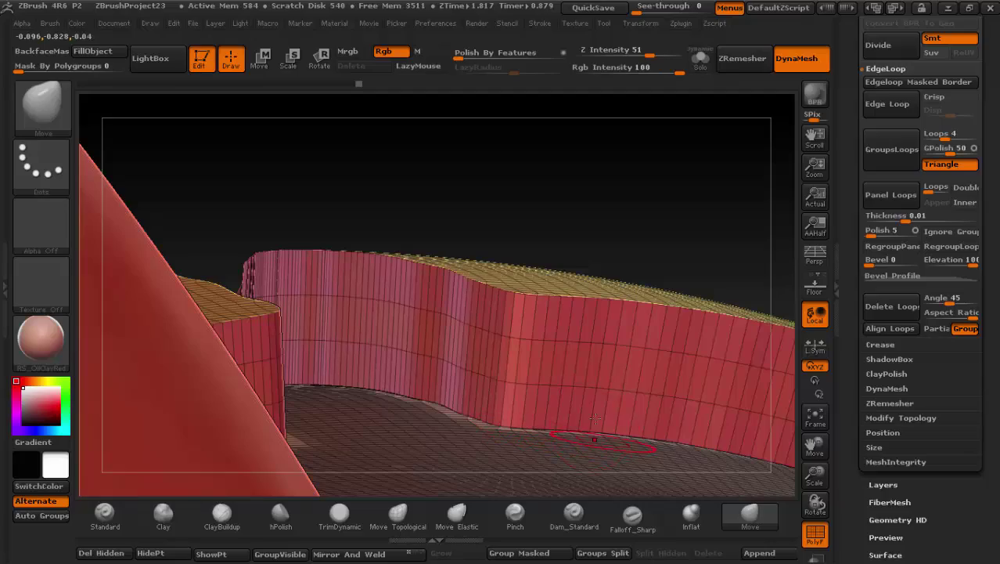
mouse_move(595, 419)
mouse_down()
mouse_move(612, 323)
mouse_move(588, 258)
mouse_move(576, 319)
mouse_move(454, 259)
mouse_move(531, 373)
mouse_up()
mouse_move(488, 336)
mouse_down()
mouse_move(480, 330)
mouse_move(500, 331)
mouse_move(516, 399)
mouse_move(446, 324)
mouse_move(472, 306)
mouse_move(392, 403)
mouse_move(388, 430)
mouse_up()
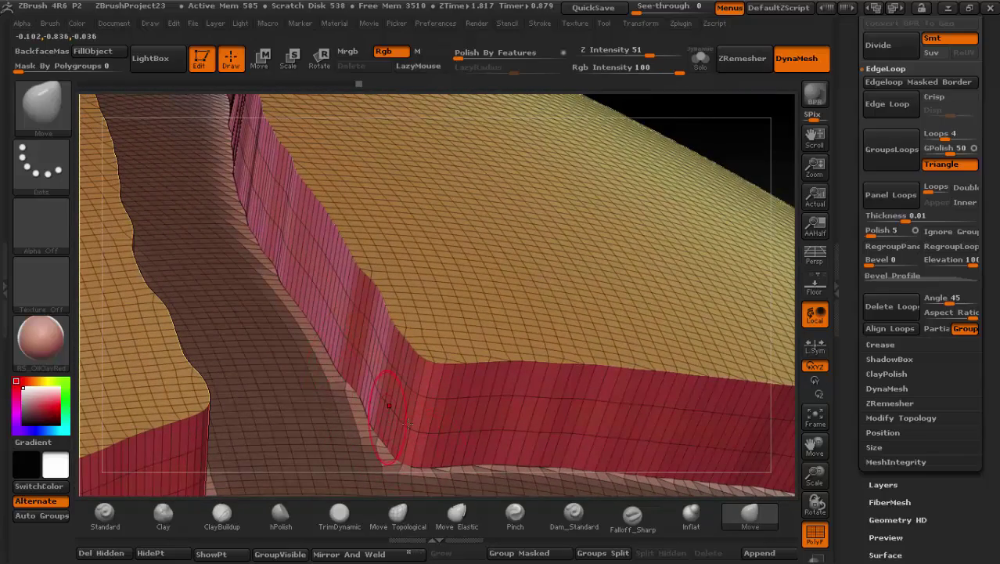
mouse_move(626, 298)
mouse_down()
mouse_move(596, 276)
mouse_move(705, 313)
mouse_up()
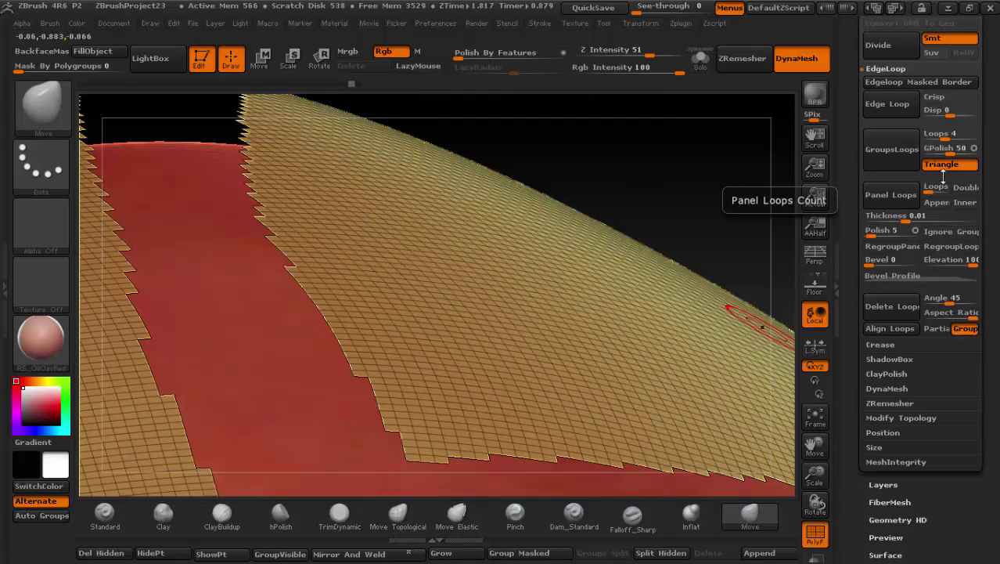
Step: Switch Panel Loops from Double to Inner and rebuild the bangs as inward-thickening shells
click(965, 188)
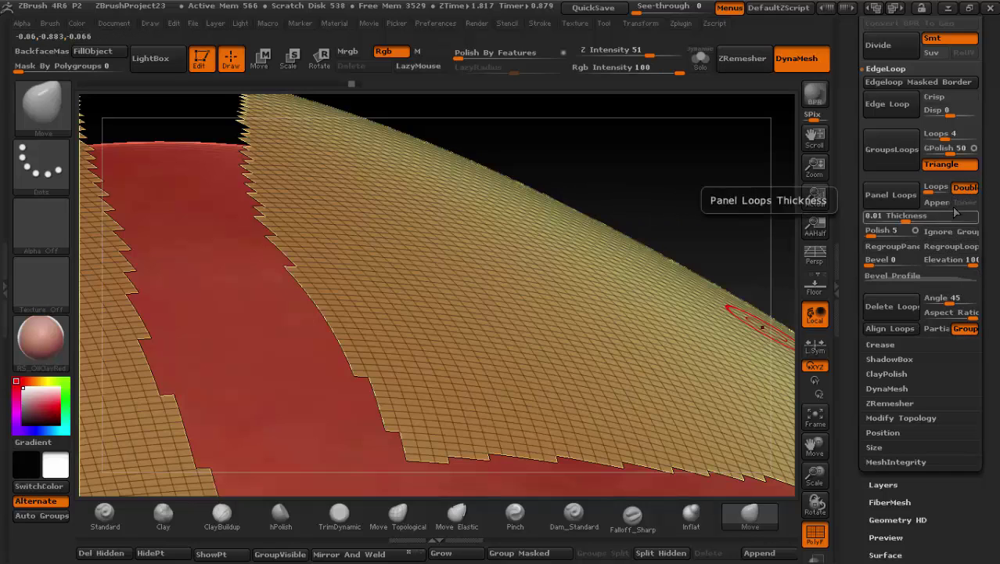
click(965, 188)
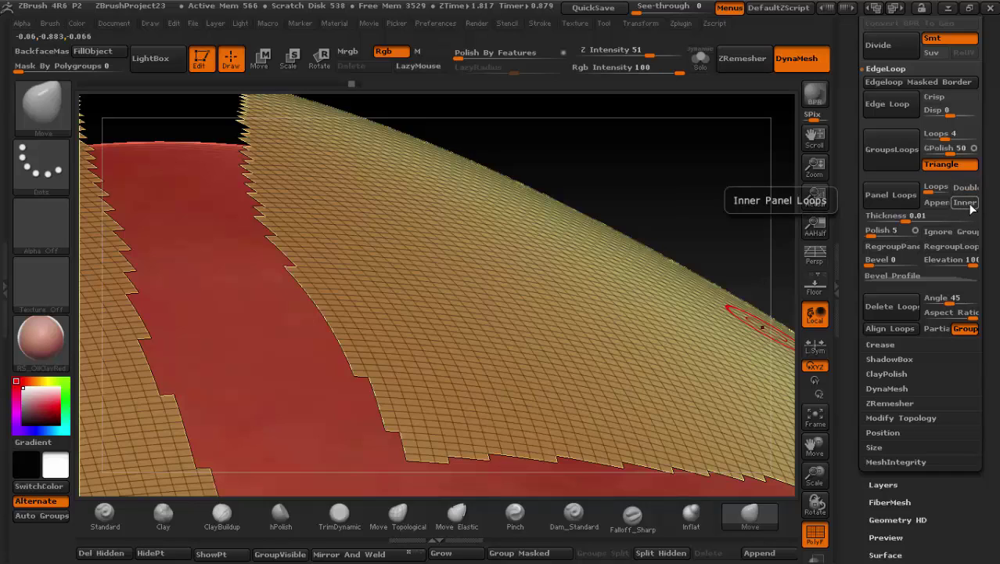
mouse_move(567, 255)
mouse_down()
mouse_move(511, 279)
mouse_move(415, 366)
mouse_up()
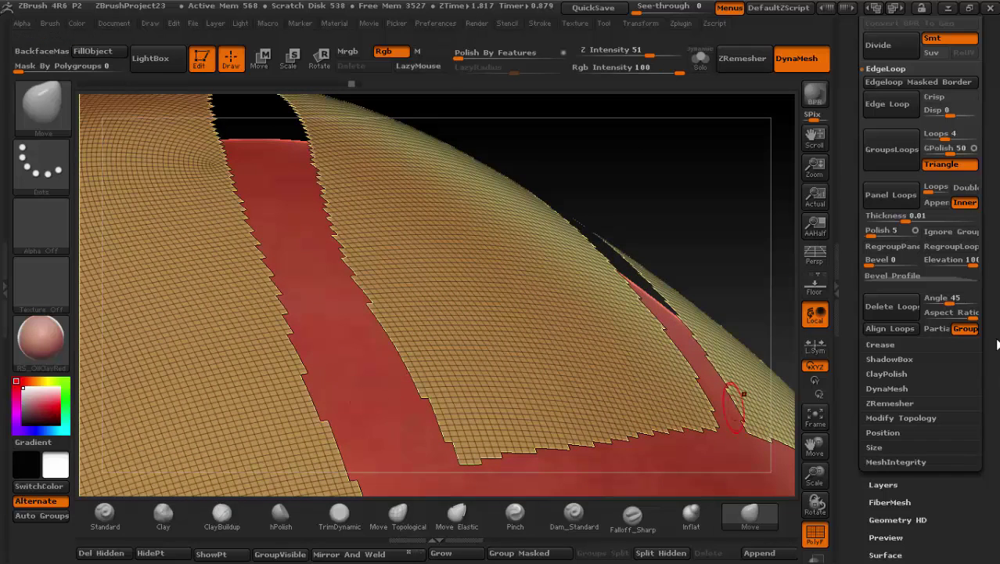
click(890, 194)
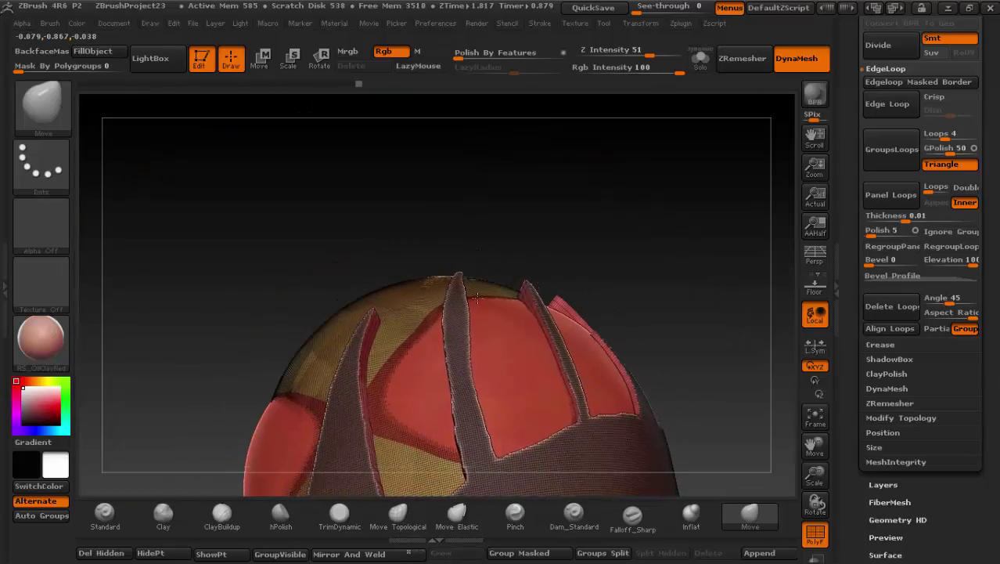
Step: Review the inner panel shells across the top of the head, then undo them
mouse_move(543, 344)
mouse_down()
mouse_move(461, 242)
mouse_move(467, 265)
mouse_up()
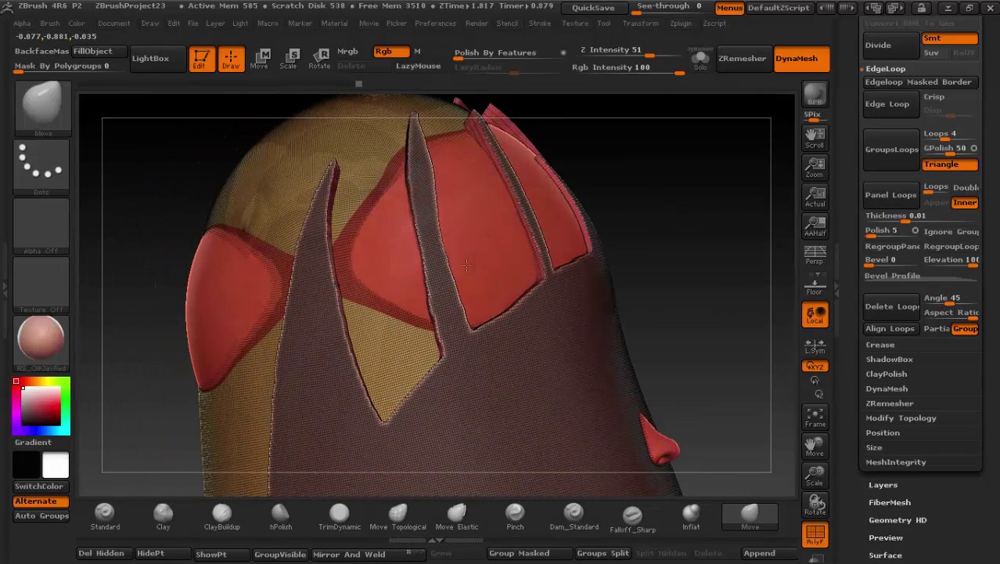
mouse_move(346, 311)
mouse_down()
mouse_move(416, 288)
mouse_move(402, 233)
mouse_move(473, 231)
mouse_move(469, 330)
mouse_up()
key(ctrl)
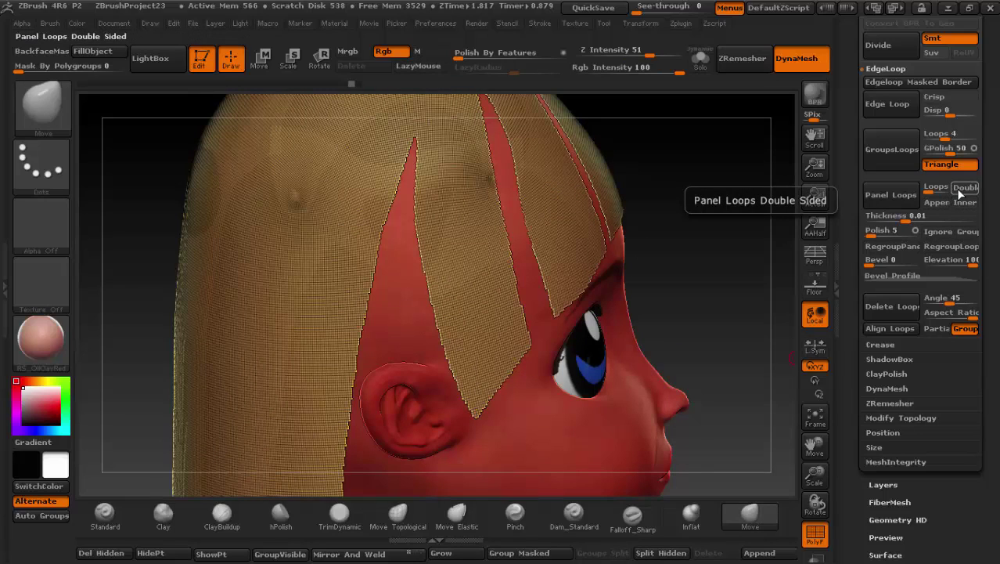
Step: Rebuild the bangs' panel shells with Elevation set to 0 instead of 100
mouse_move(582, 252)
mouse_down()
mouse_move(500, 245)
mouse_move(511, 291)
mouse_move(487, 303)
mouse_move(530, 355)
mouse_up()
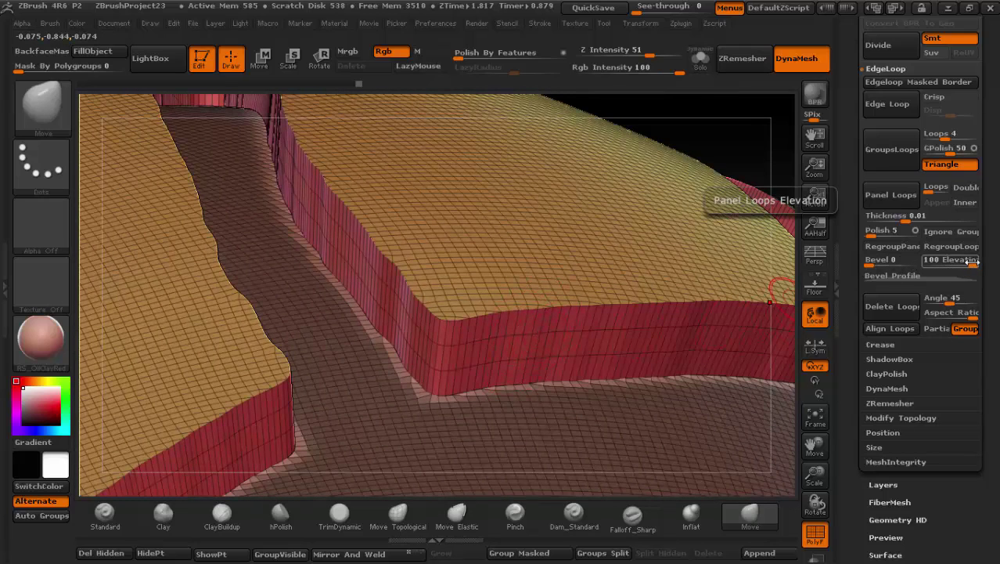
click(975, 263)
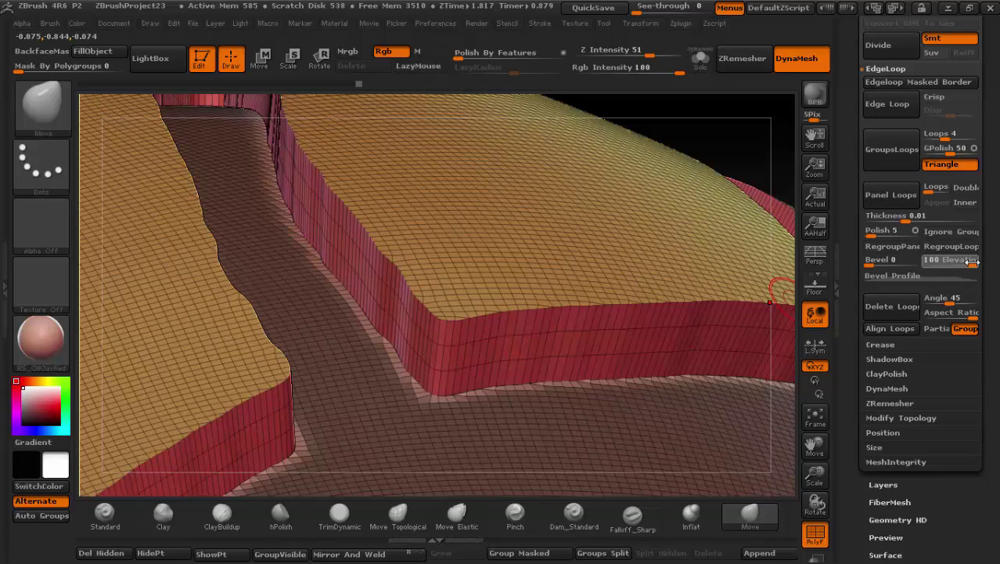
key(ctrl+z)
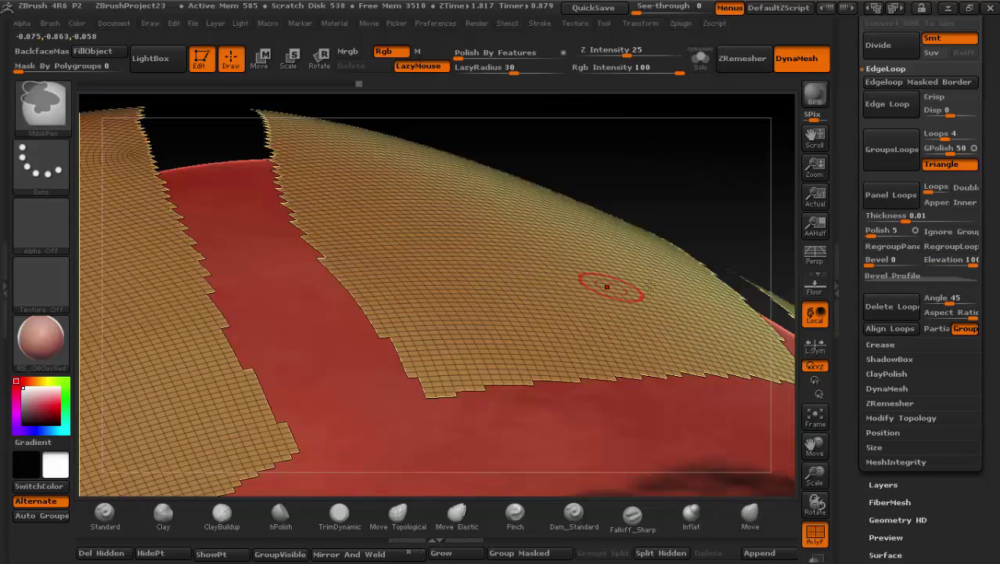
drag(970, 263, 949, 263)
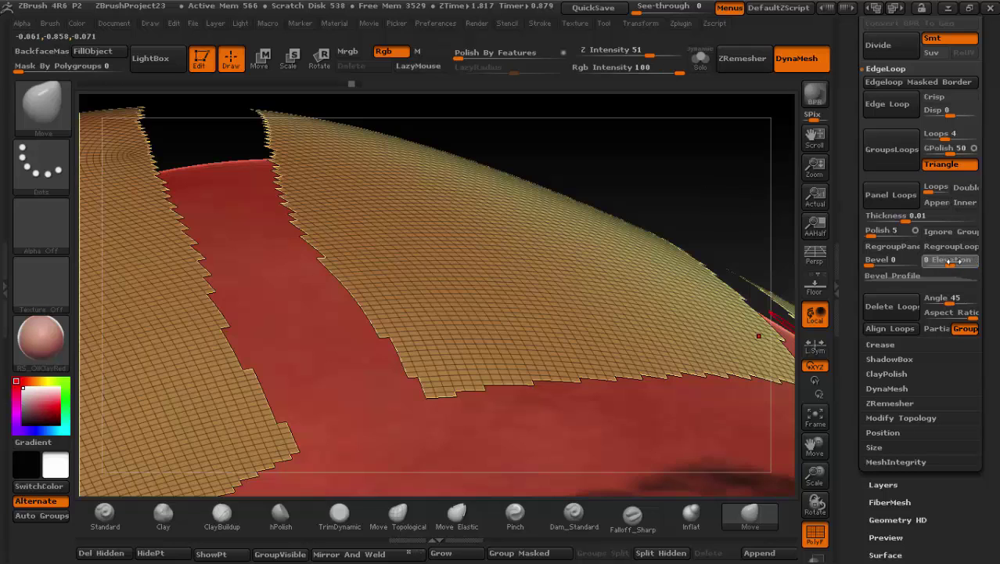
click(890, 194)
drag(546, 406, 407, 307)
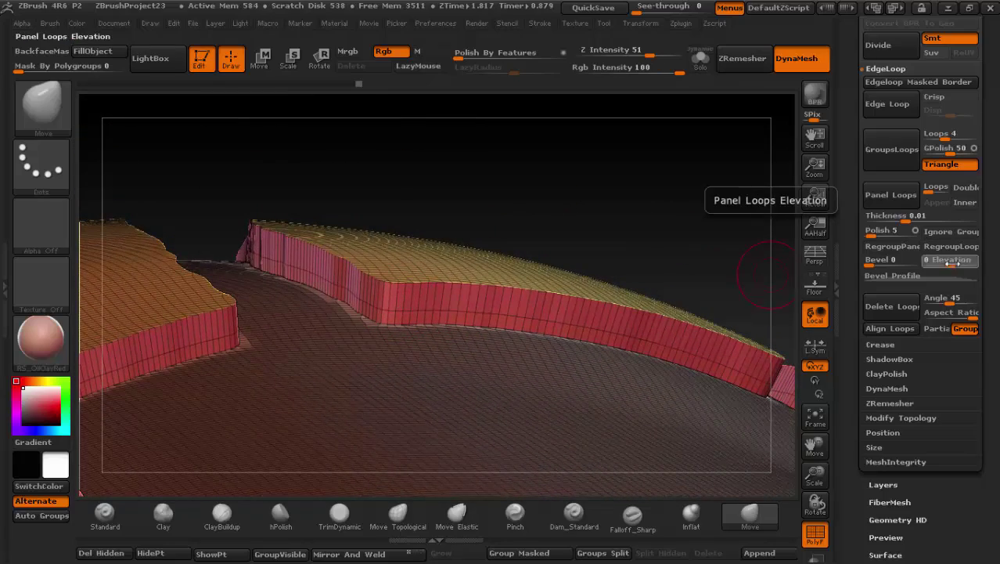
Step: Compare the Elevation 100 and 0 results with undo/redo, keep 0, and zoom in on the wall corner
drag(951, 260, 991, 263)
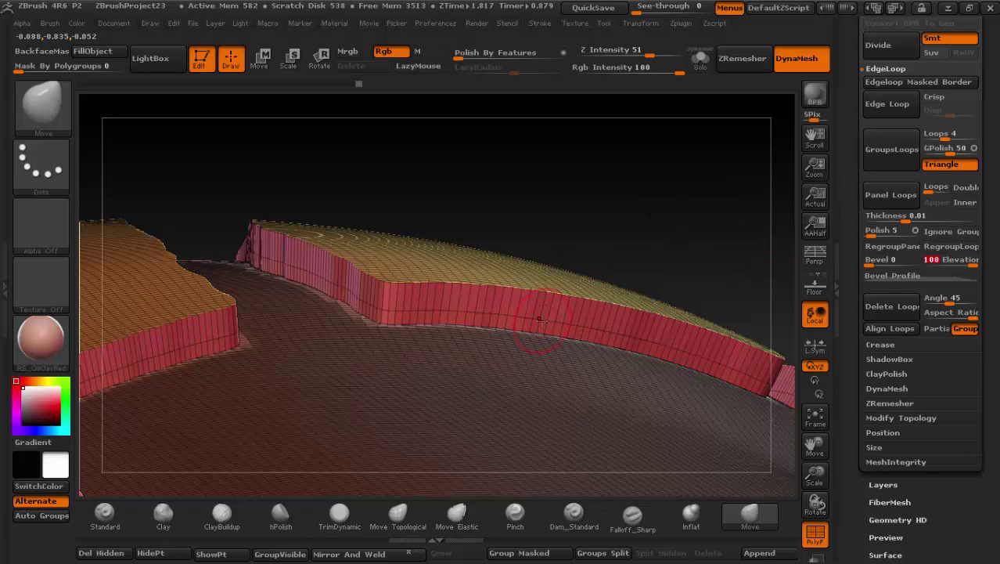
key(ctrl)
key(ctrl+z)
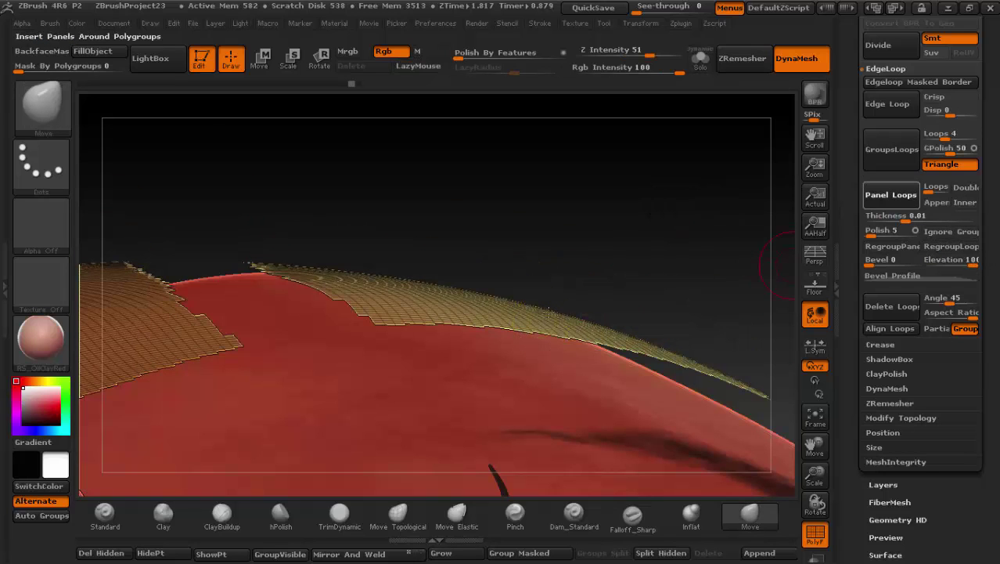
key(ctrl+shift+z)
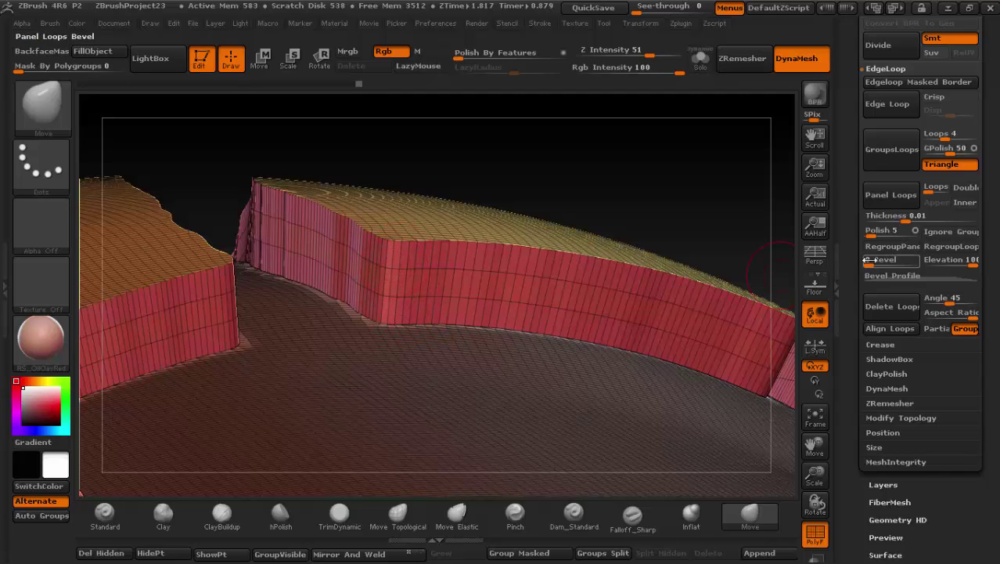
drag(968, 260, 950, 262)
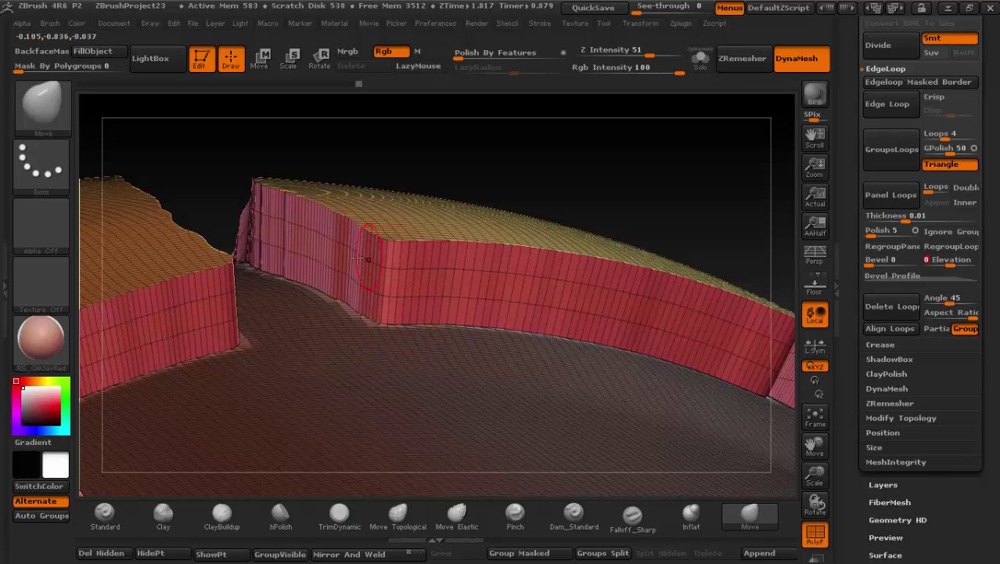
ctrl+right_drag(362, 258, 388, 322)
key(ctrl+shift)
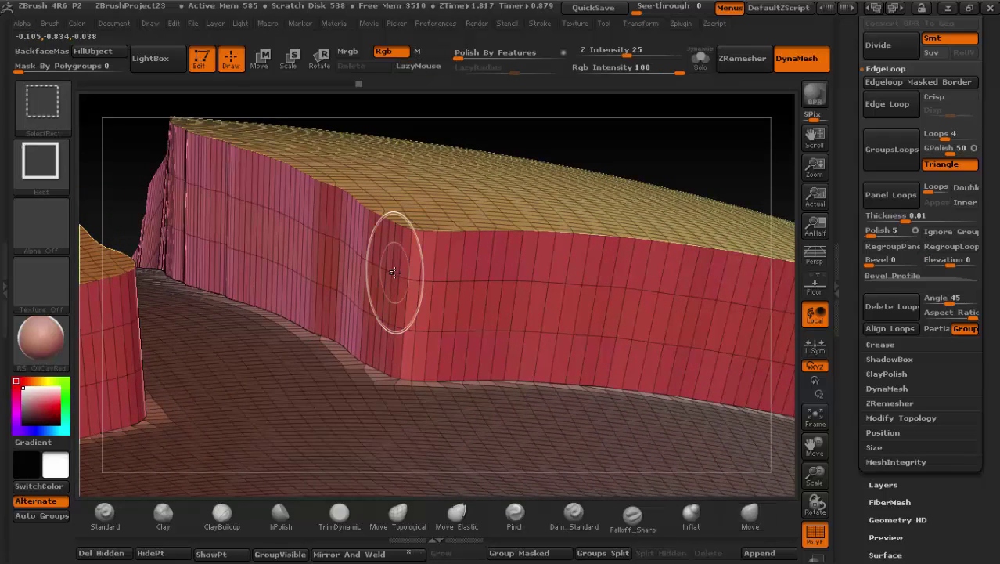
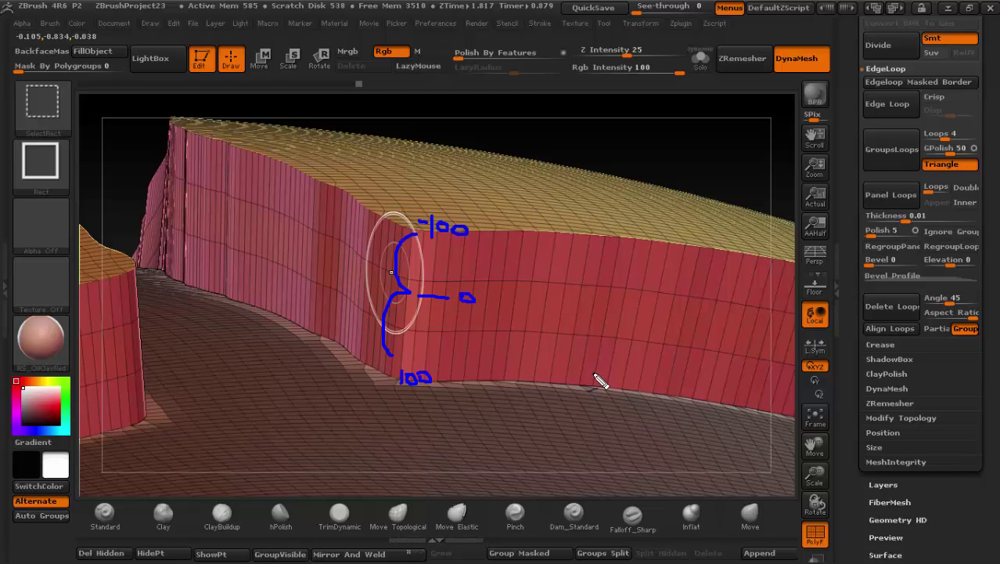
Step: Revert the hair to flat polygroups, try Panel Loops at Elevation 0, then undo it
key(ctrl+shift)
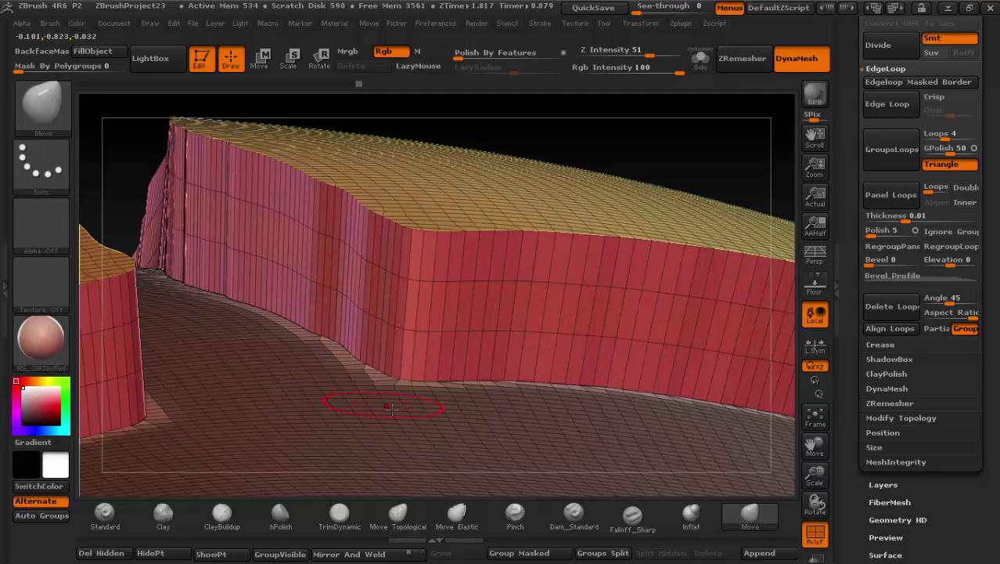
ctrl+shift+click(364, 409)
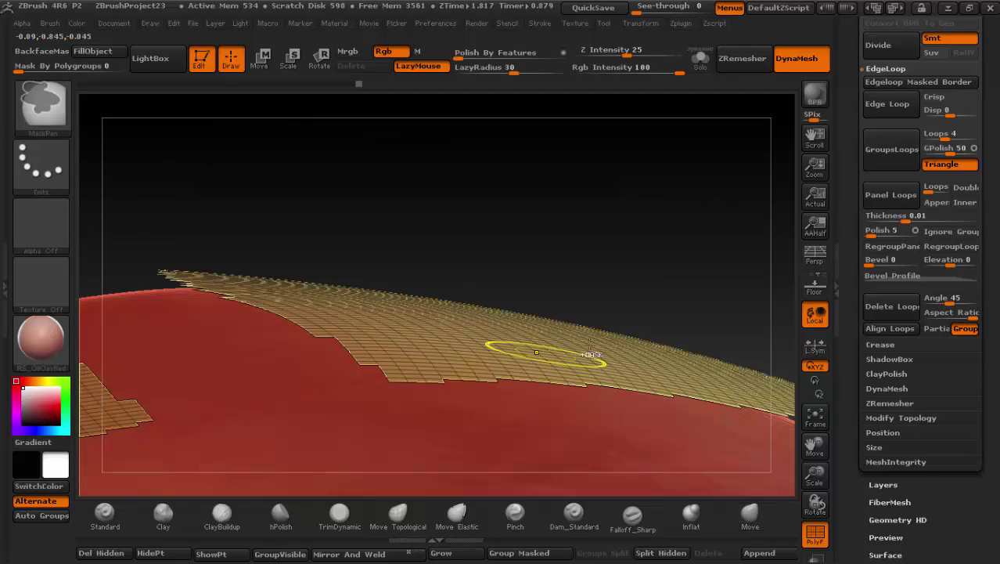
click(890, 194)
mouse_move(460, 432)
mouse_down()
mouse_move(454, 347)
mouse_move(435, 297)
mouse_up()
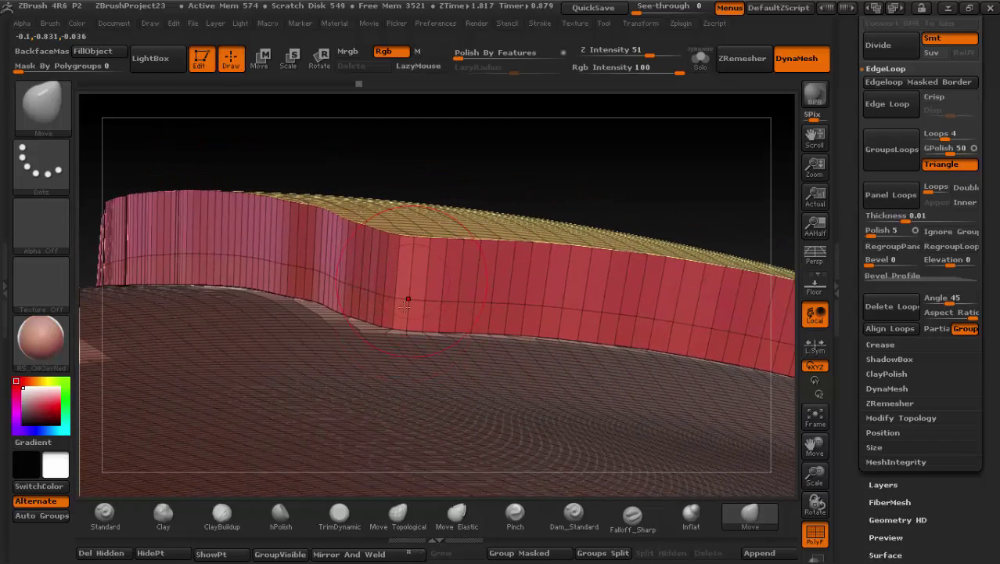
key(ctrl+z)
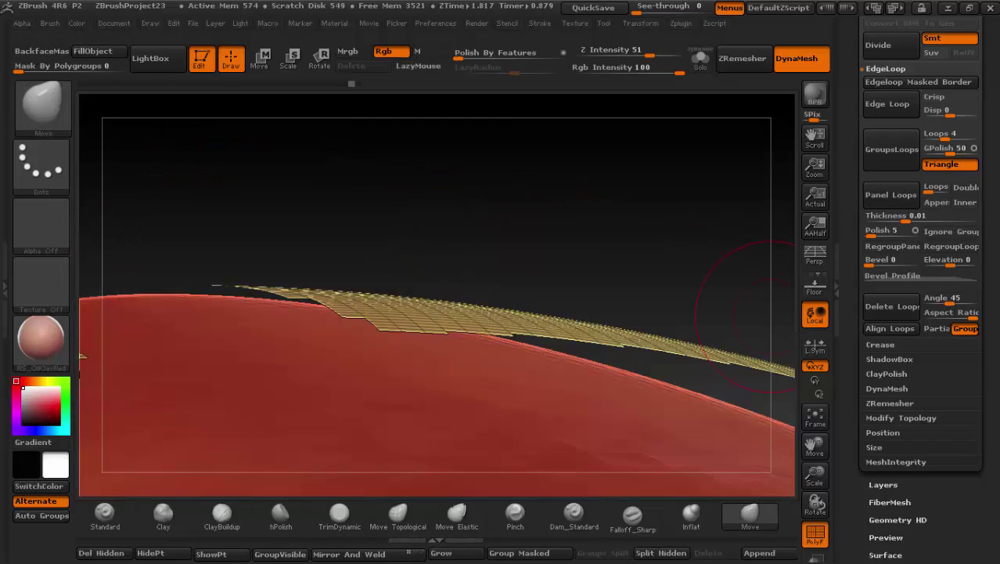
Step: Build sunken hair panels at Elevation -10, inspect them, then raise the Elevation slider
drag(951, 259, 913, 263)
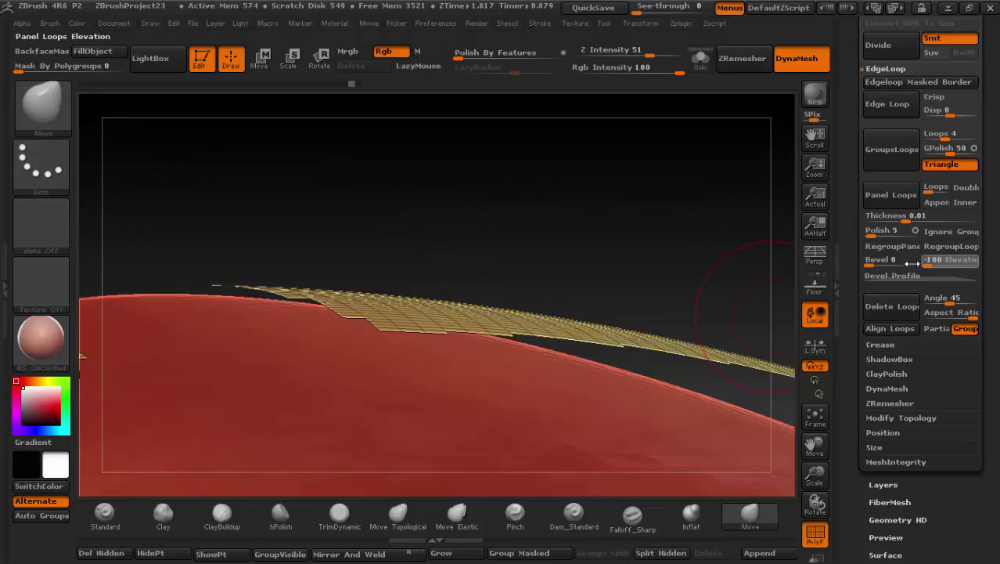
click(890, 194)
mouse_move(501, 281)
mouse_down()
mouse_move(508, 381)
mouse_move(417, 291)
mouse_move(480, 290)
mouse_move(451, 409)
mouse_move(373, 323)
mouse_move(441, 310)
mouse_move(371, 173)
mouse_move(429, 343)
mouse_move(450, 332)
mouse_move(447, 343)
mouse_up()
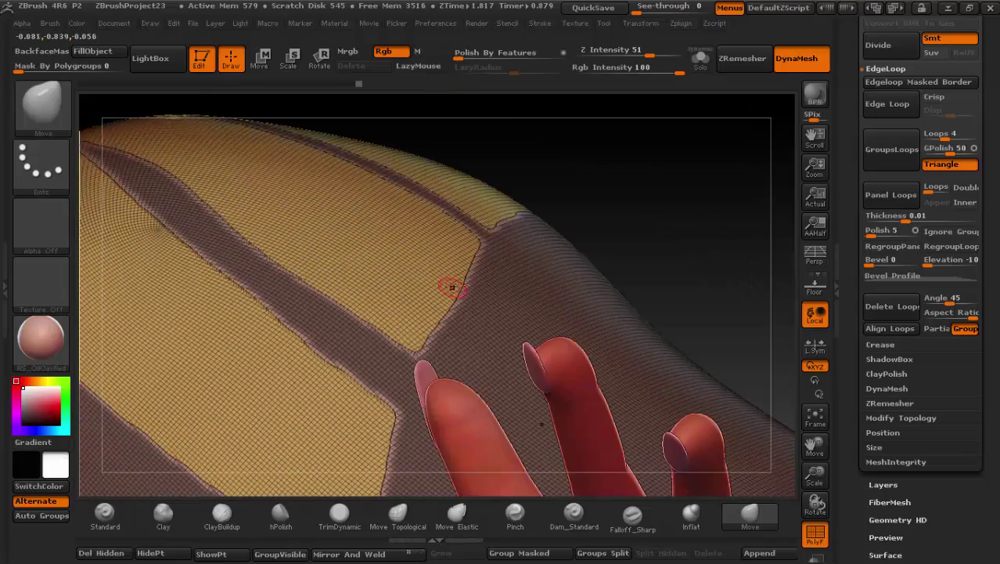
drag(452, 287, 458, 313)
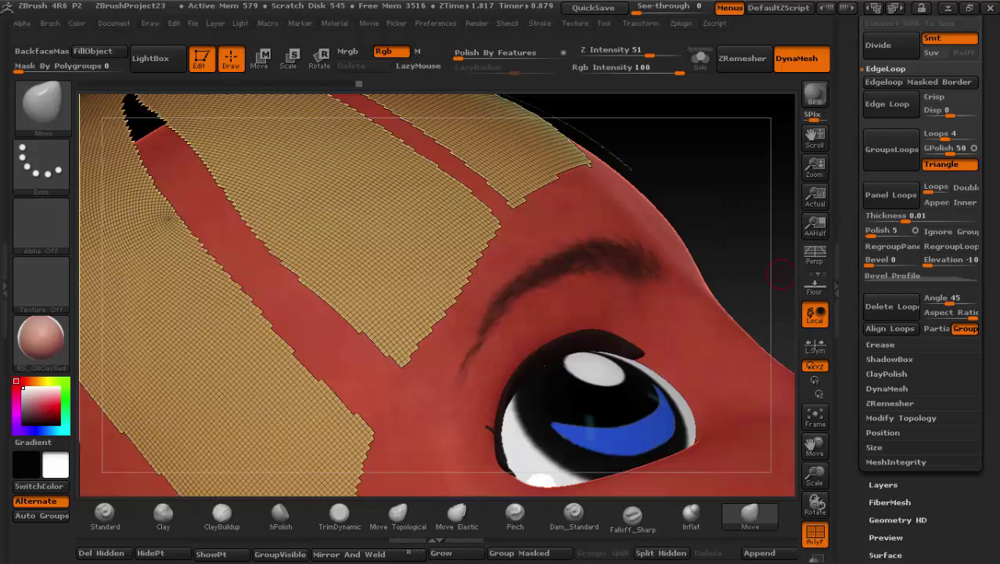
mouse_move(945, 259)
mouse_down()
mouse_move(927, 267)
mouse_move(980, 342)
mouse_up()
Step: Build raised hair panels at Elevation 100 and zoom in on the panel walls
drag(520, 323, 505, 319)
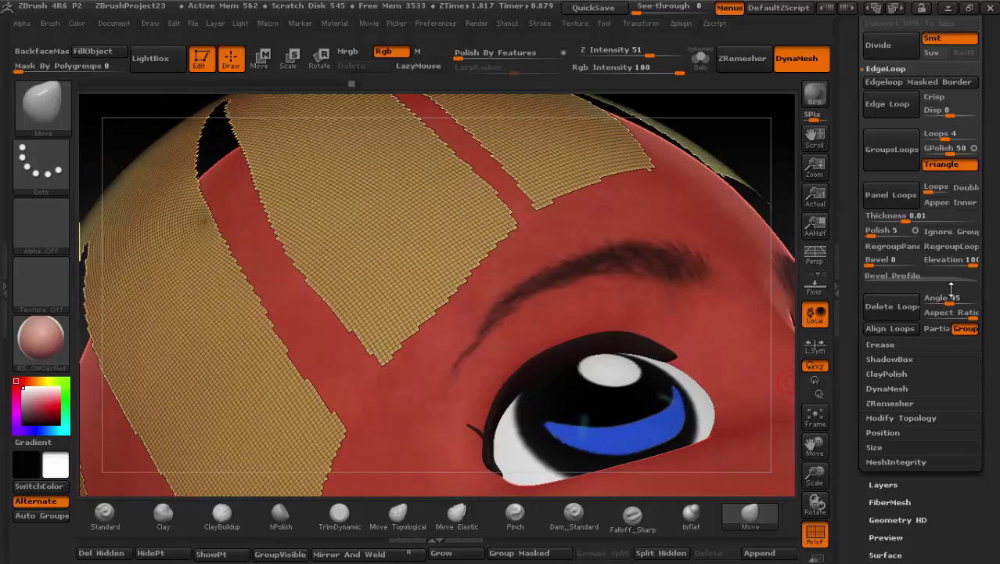
click(890, 194)
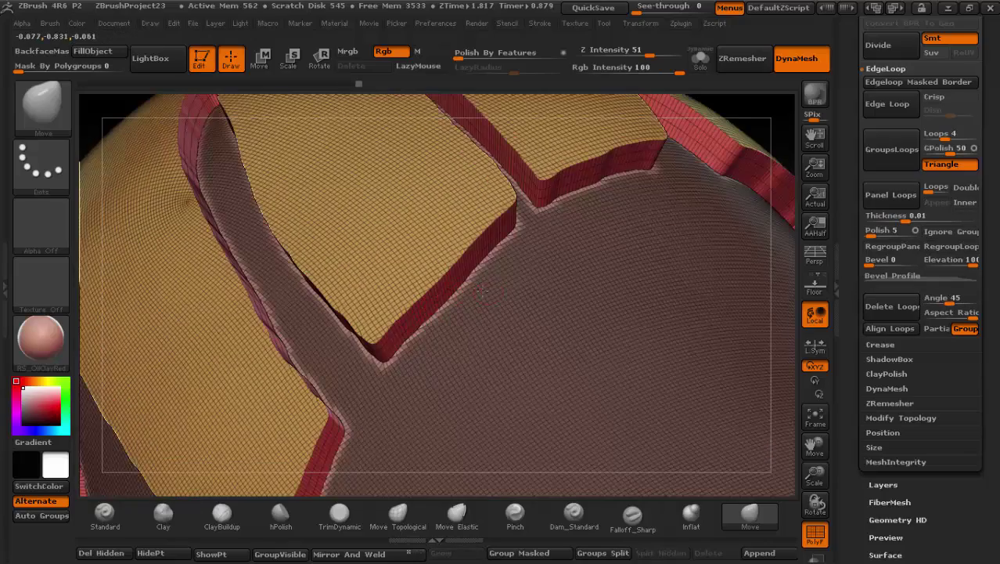
drag(483, 291, 499, 223)
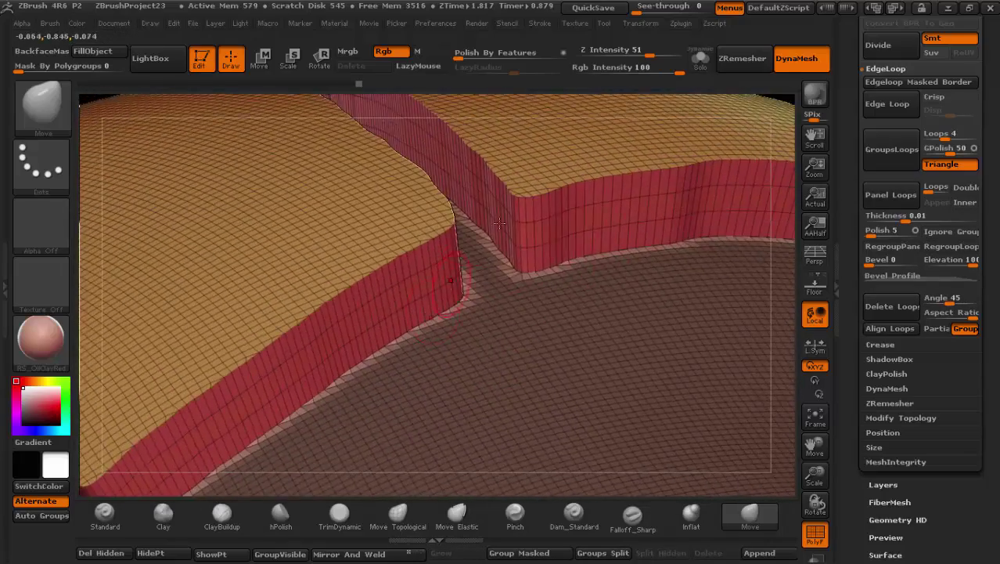
Step: Rebuild the raised panels around the hair groups and inspect the red walls and gaps
click(934, 189)
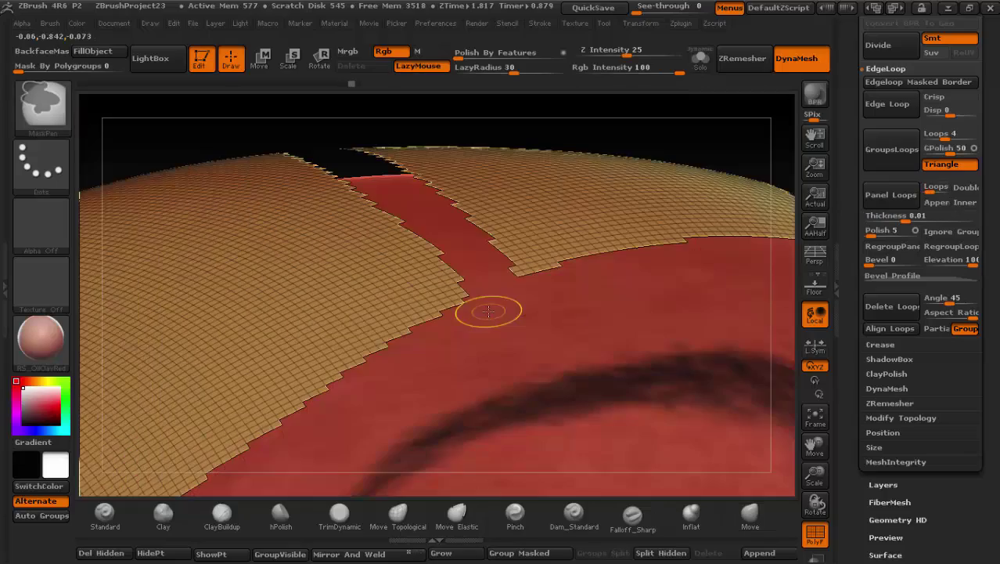
click(750, 513)
click(891, 194)
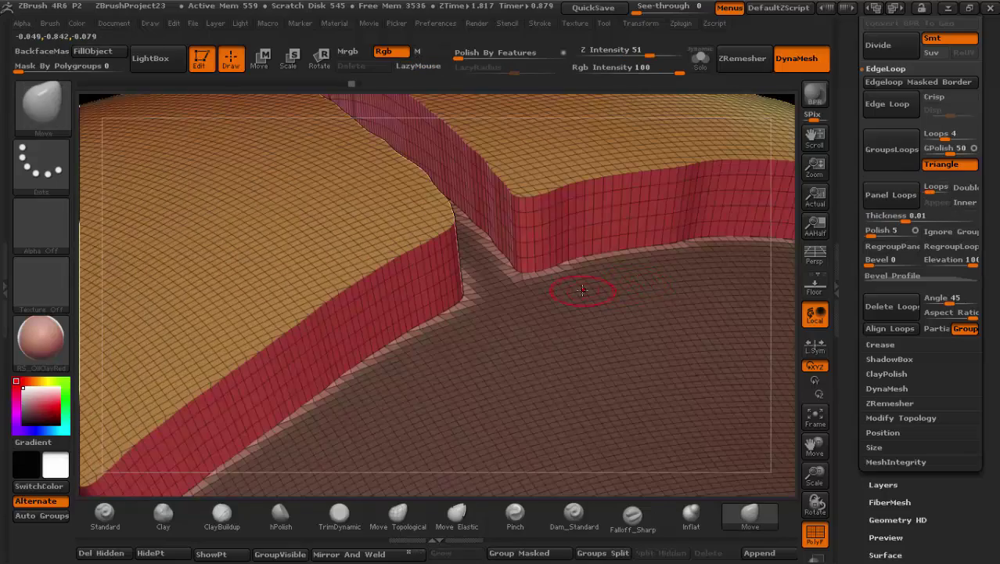
mouse_move(581, 290)
mouse_down()
mouse_move(579, 267)
mouse_move(638, 274)
mouse_up()
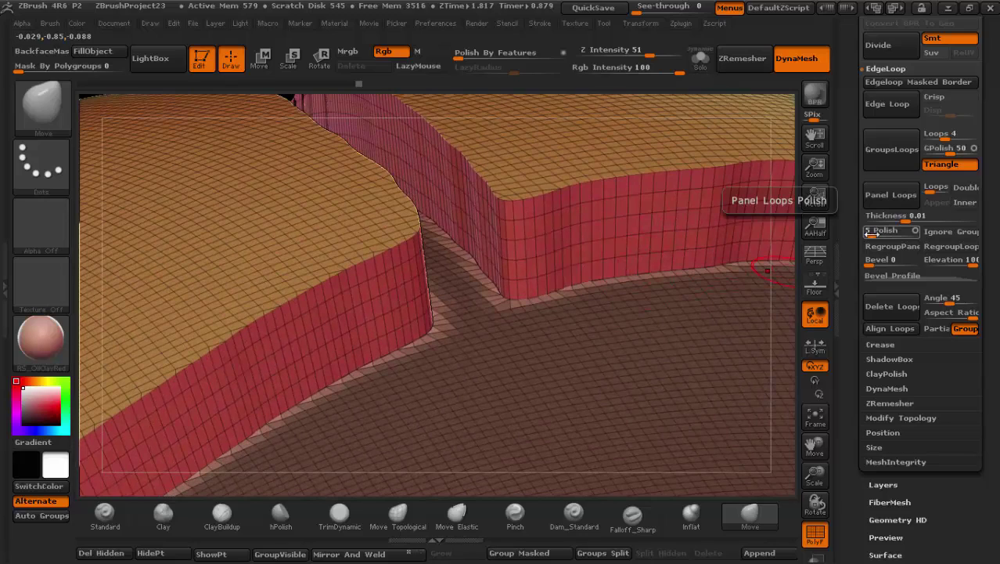
drag(675, 281, 548, 253)
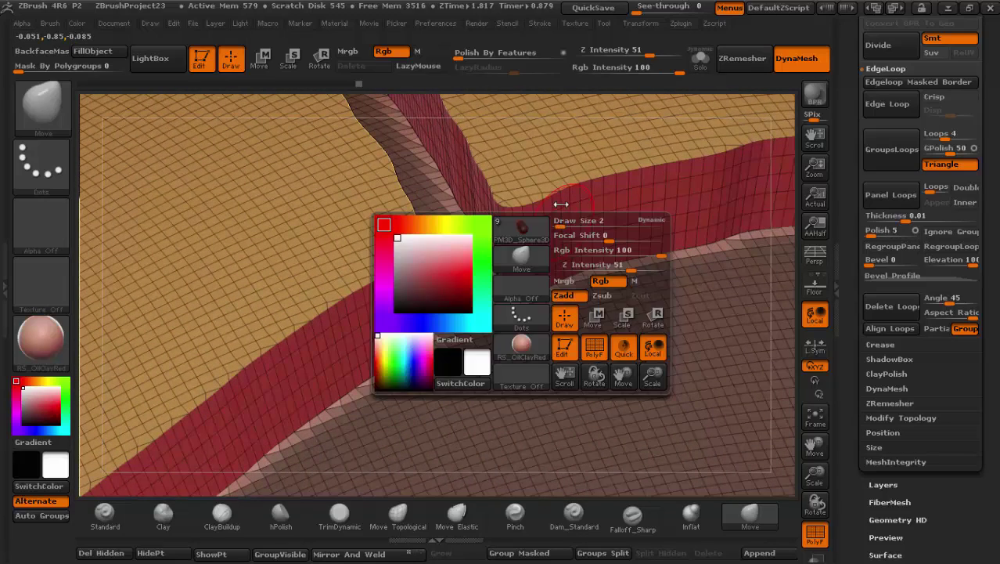
drag(716, 209, 535, 222)
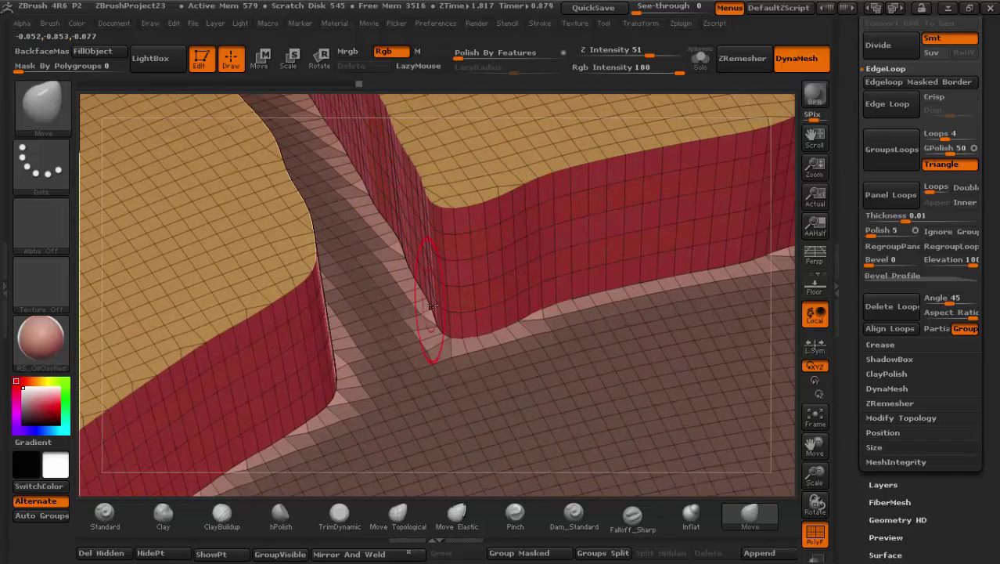
drag(608, 223, 576, 246)
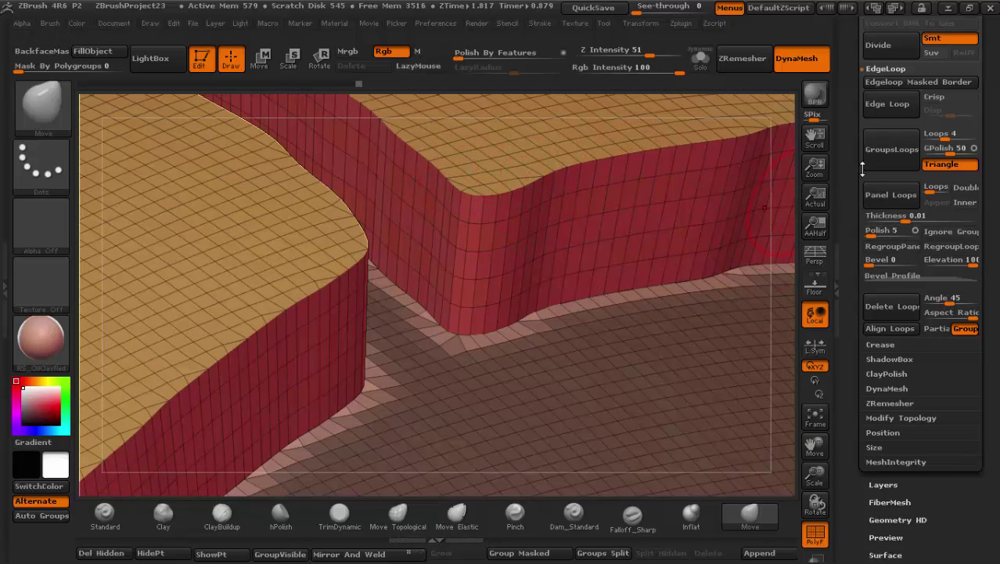
Step: Undo the panels, set Polish to 42, and rebuild the hair panels with rounded edges
key(ctrl)
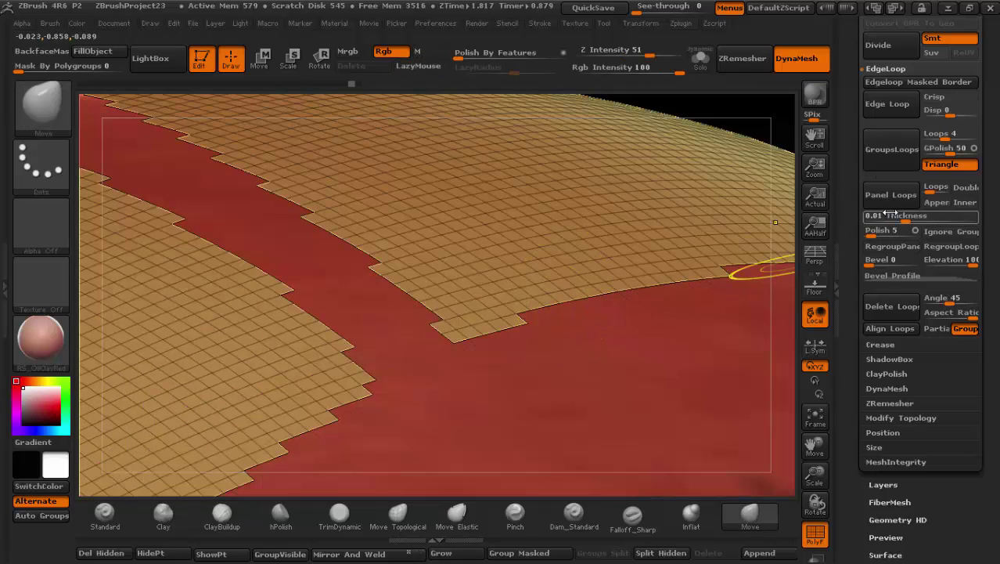
drag(870, 231, 882, 232)
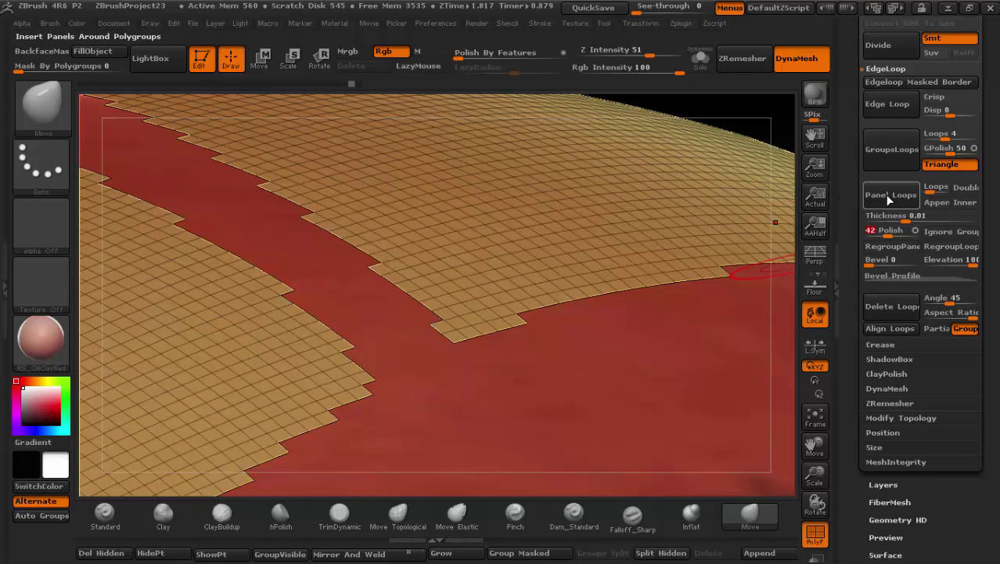
click(889, 196)
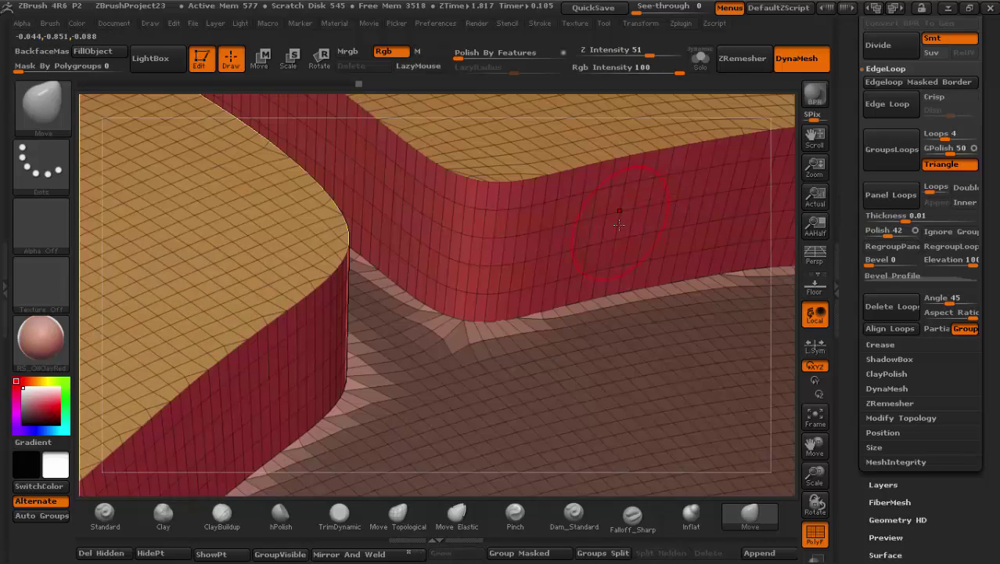
drag(570, 234, 463, 319)
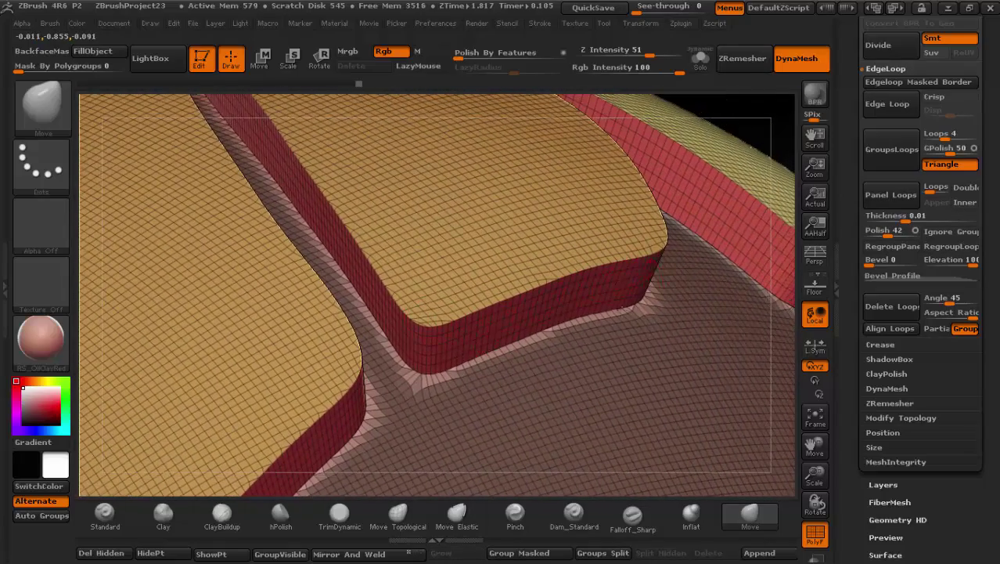
drag(583, 331, 590, 270)
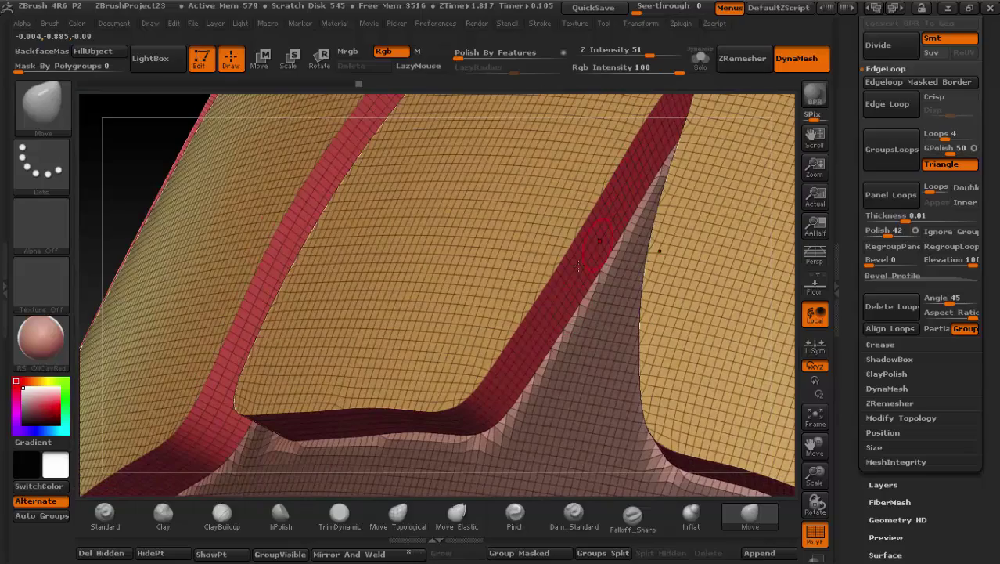
mouse_move(556, 368)
mouse_down()
mouse_move(553, 275)
mouse_move(589, 210)
mouse_up()
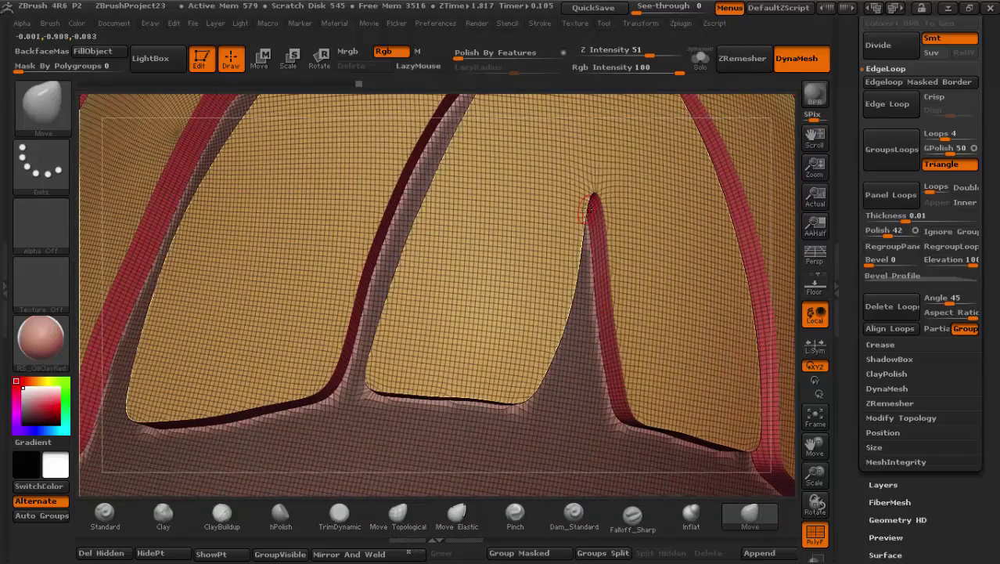